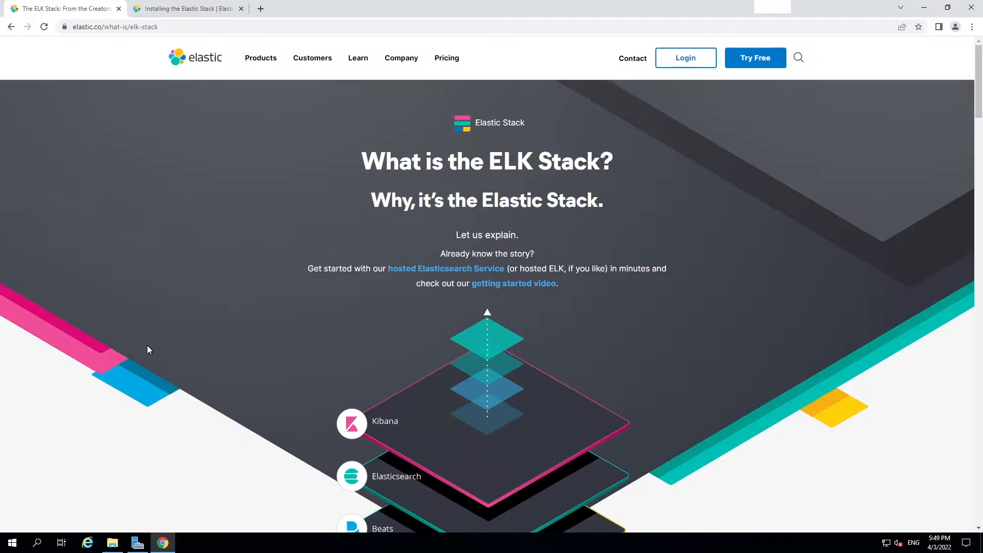
Look through the ELK Stack overview page and the elk-setup.ps1 script in the install-and-config repository's Windows Server folder
scroll(148, 350, "down", 6)
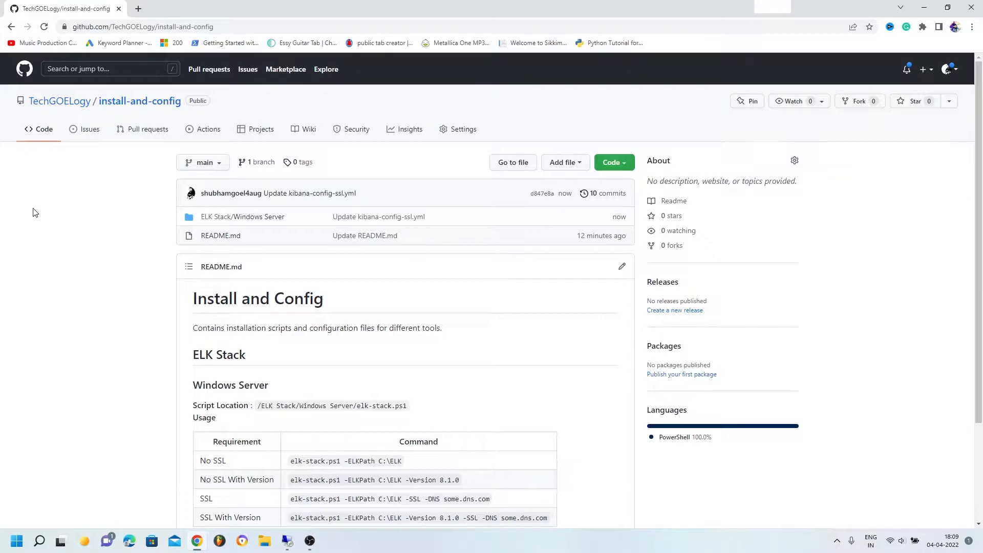
left_click(247, 219)
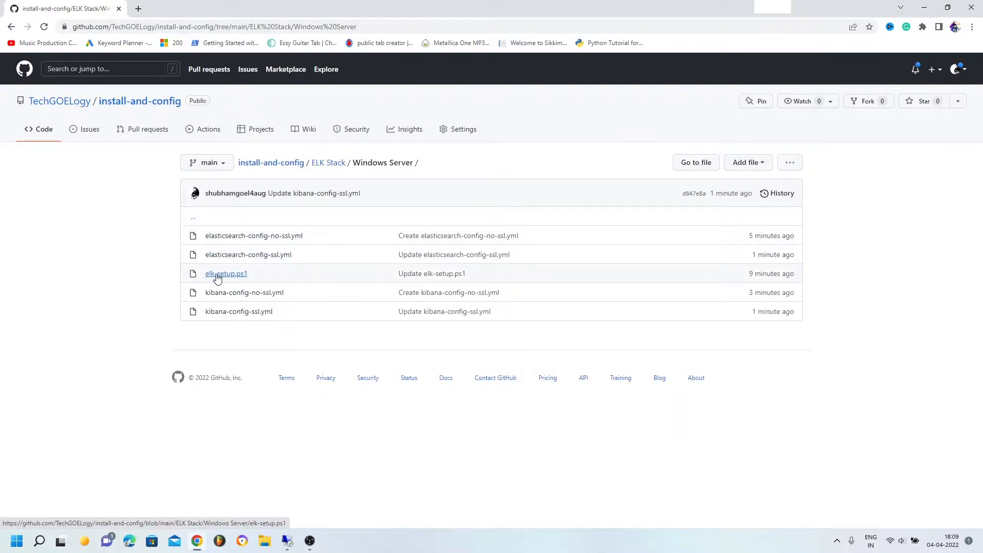
left_click(217, 276)
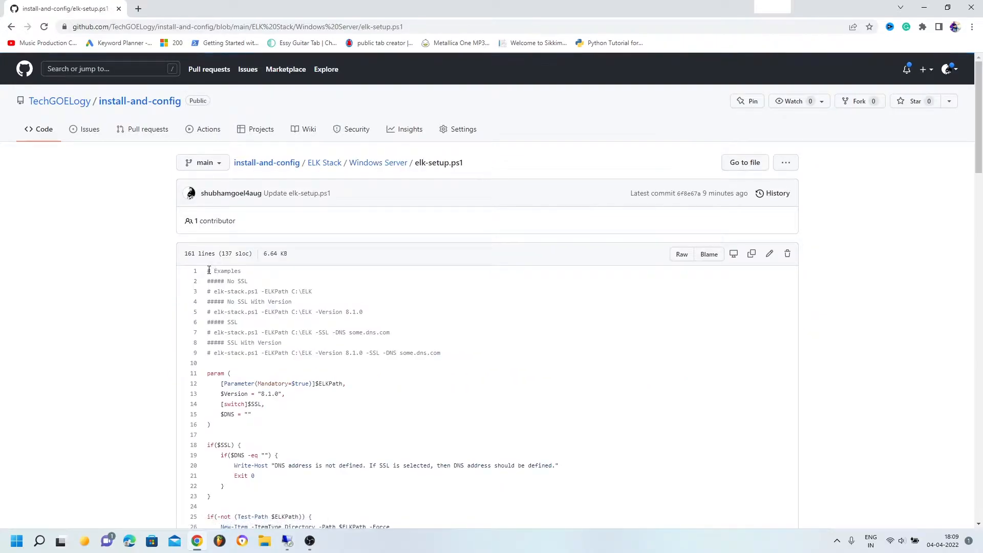
scroll(334, 265, "down", 4)
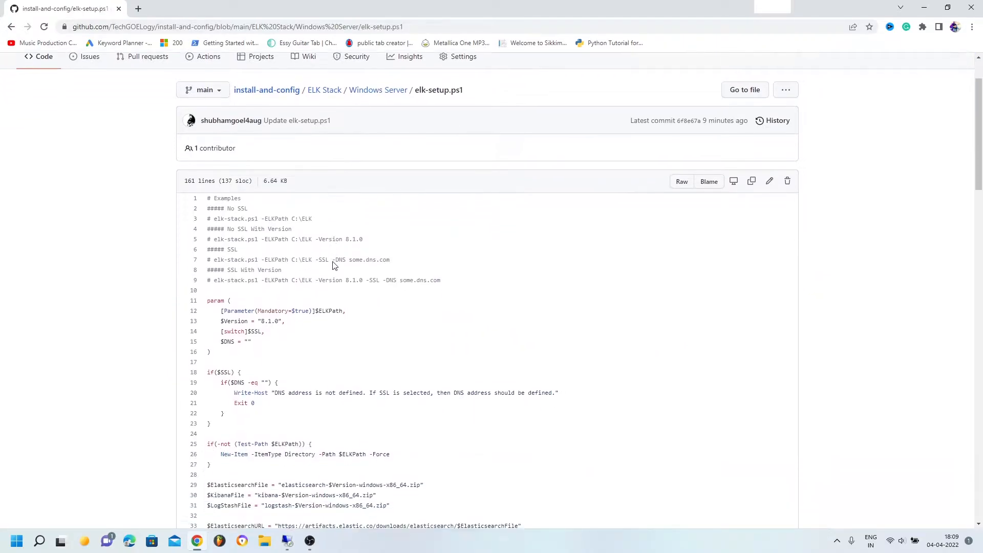
left_click_drag(208, 77, 441, 148)
key("alt+Left")
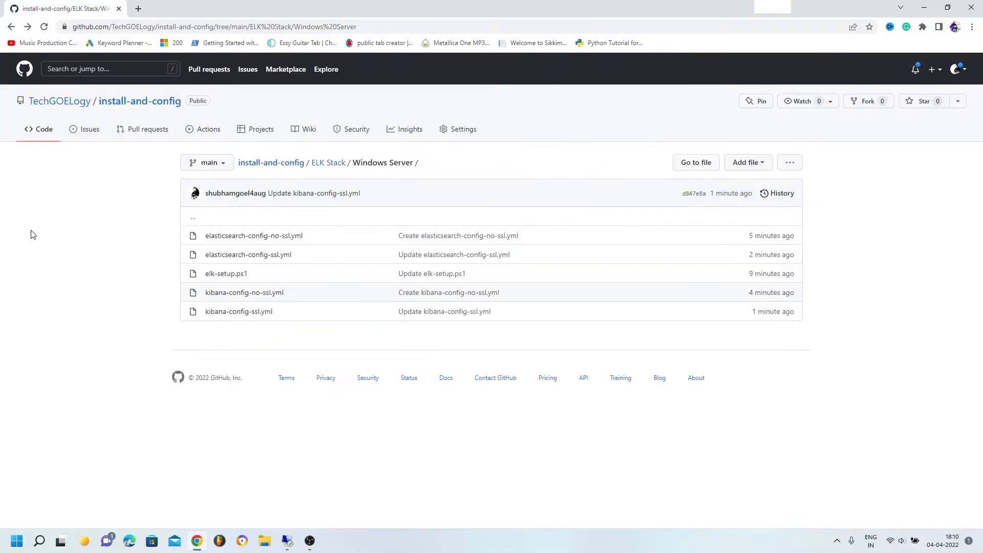
left_click(287, 164)
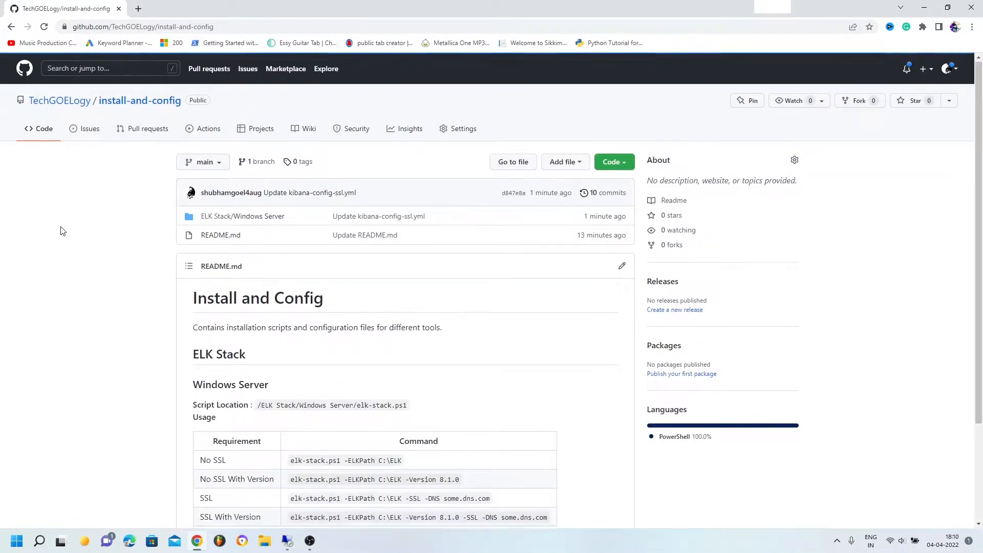
scroll(62, 231, "down", 3)
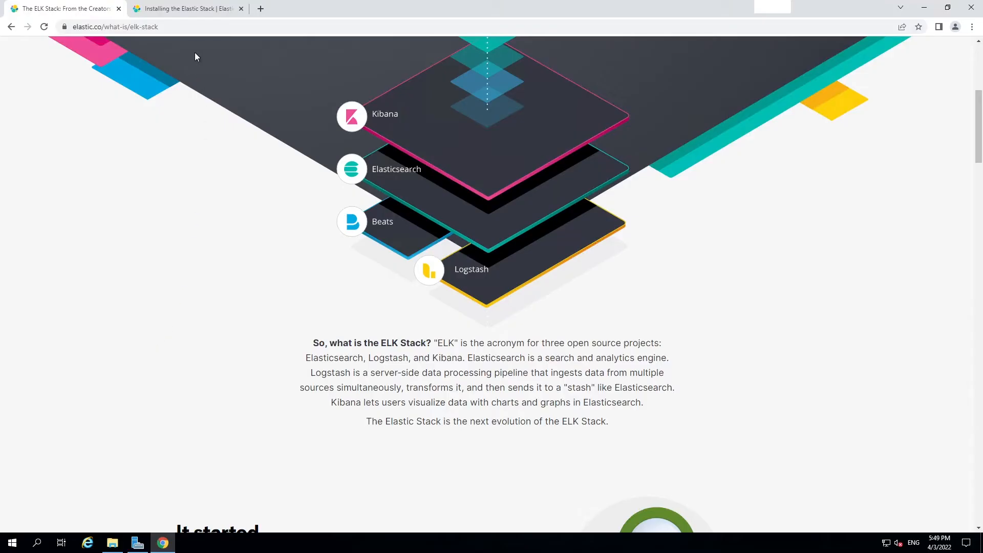
Open the Elasticsearch install instructions in a separate tab and go to the guide for installing with .zip on Windows
left_click(198, 12)
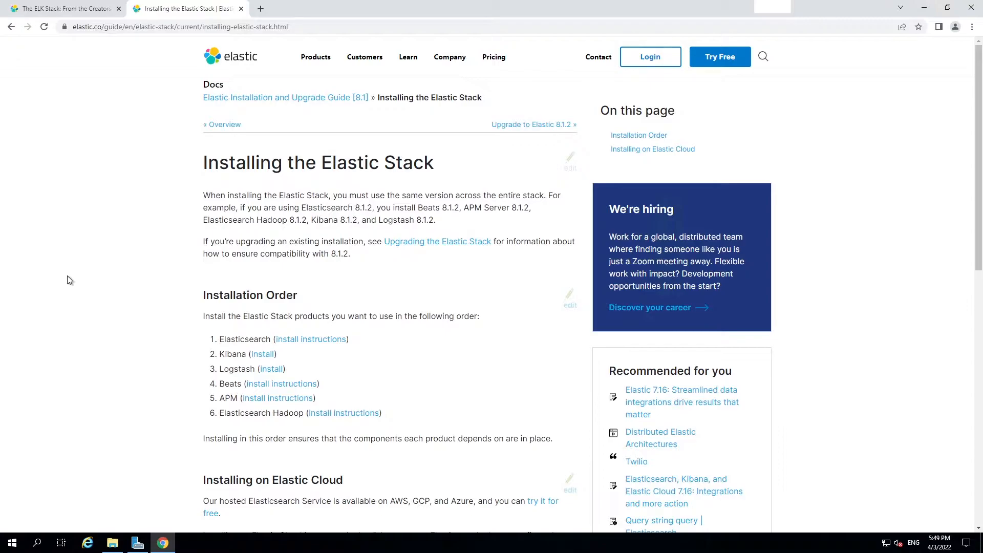
right_click(285, 342)
left_click(316, 350)
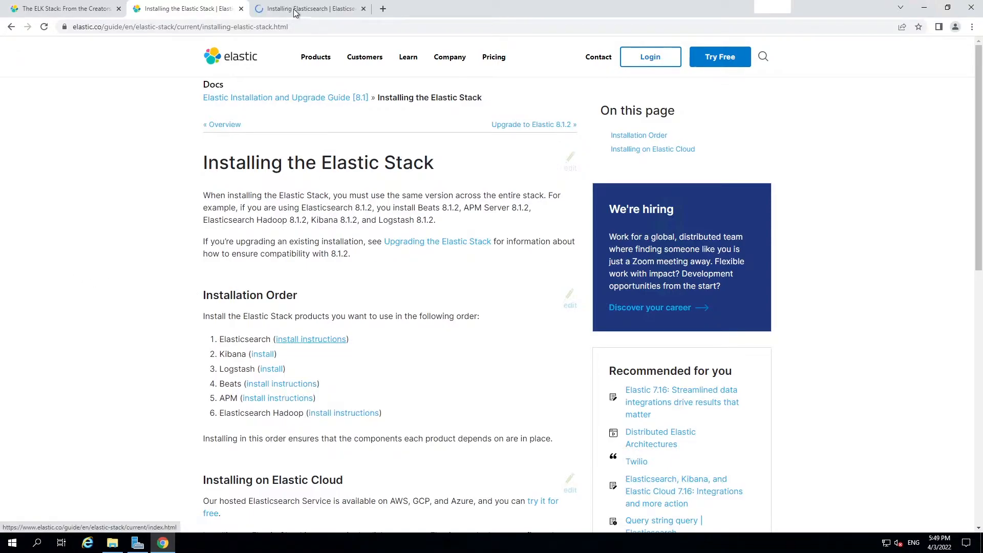
left_click(302, 9)
scroll(162, 321, "down", 1)
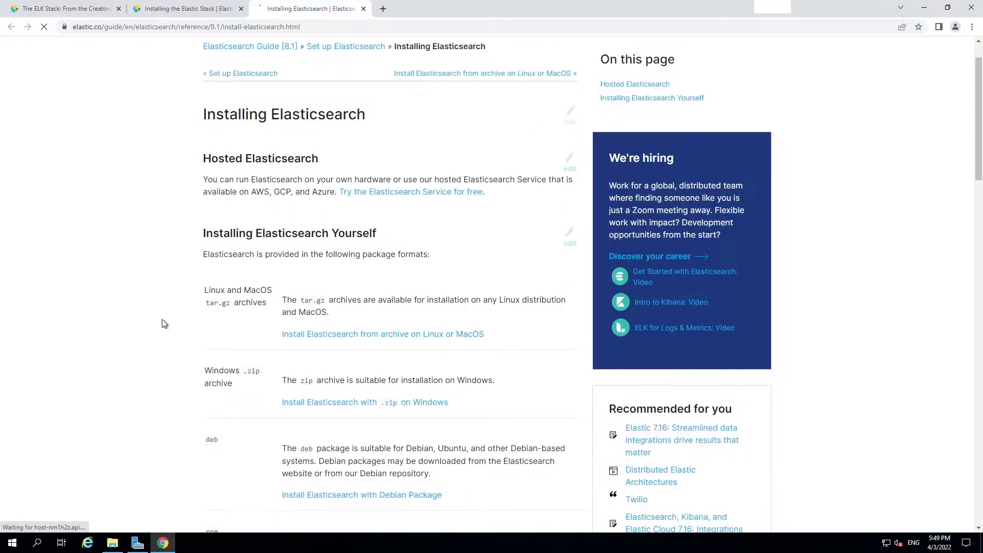
left_click(324, 406)
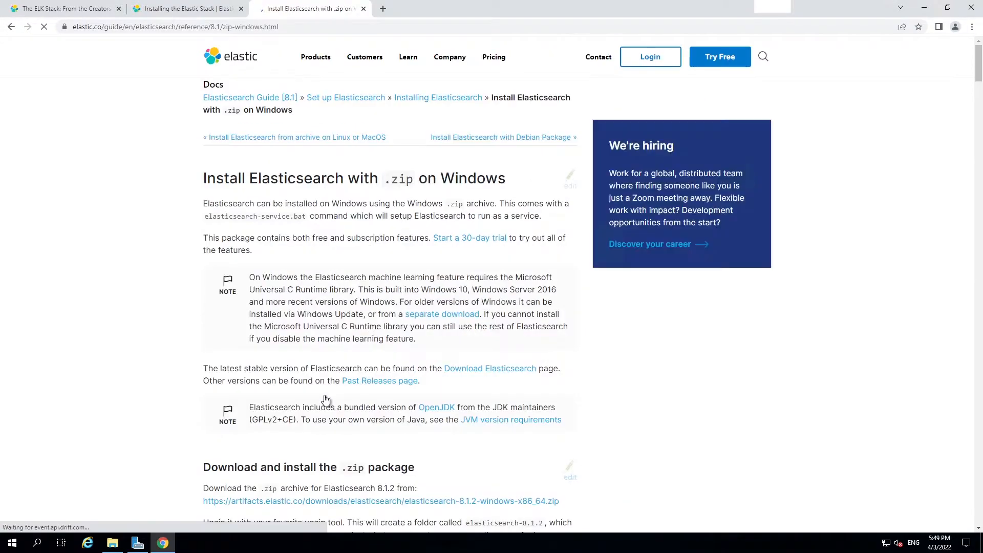
Download the Elasticsearch 8.1.2 Windows zip archive and show the downloaded file in its folder
scroll(334, 325, "down", 2)
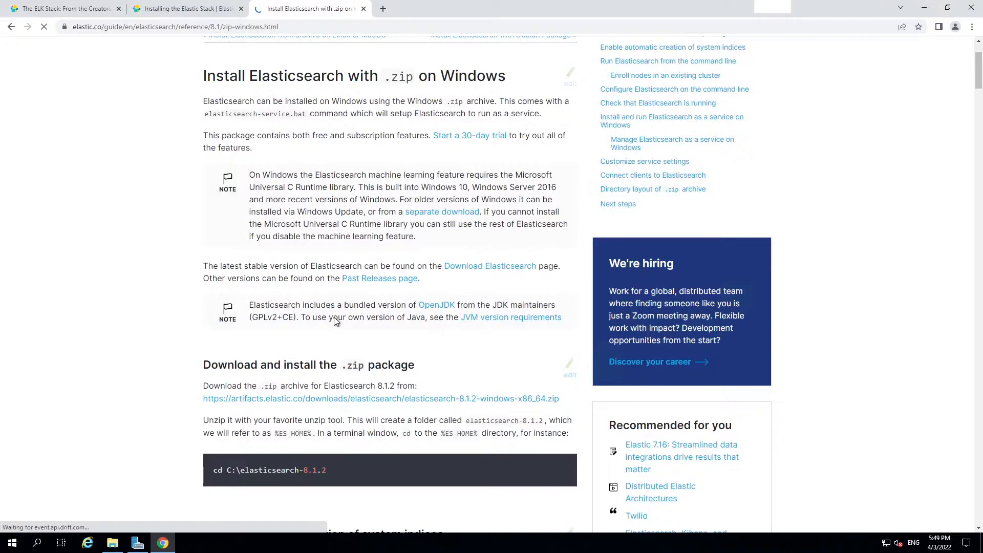
left_click(322, 403)
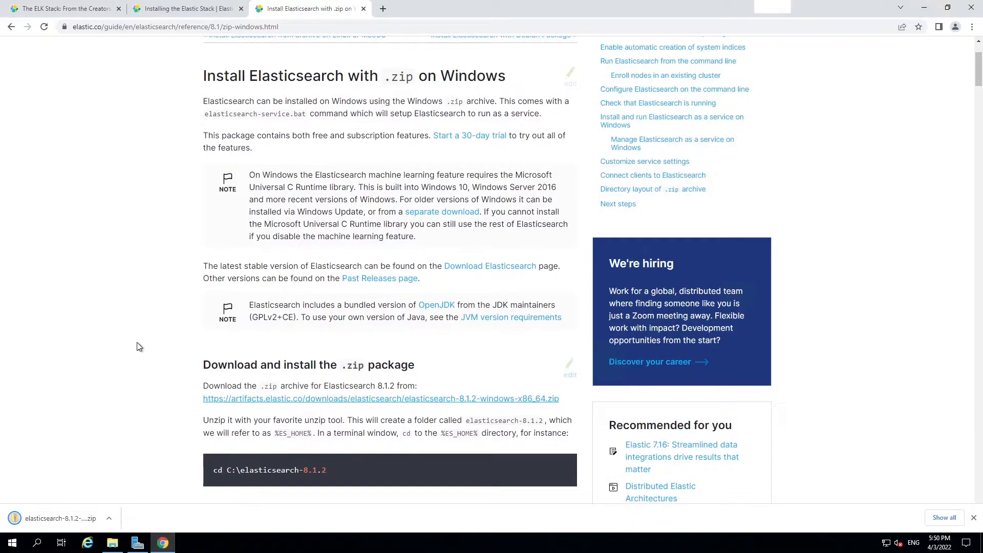
left_click(109, 518)
left_click(129, 481)
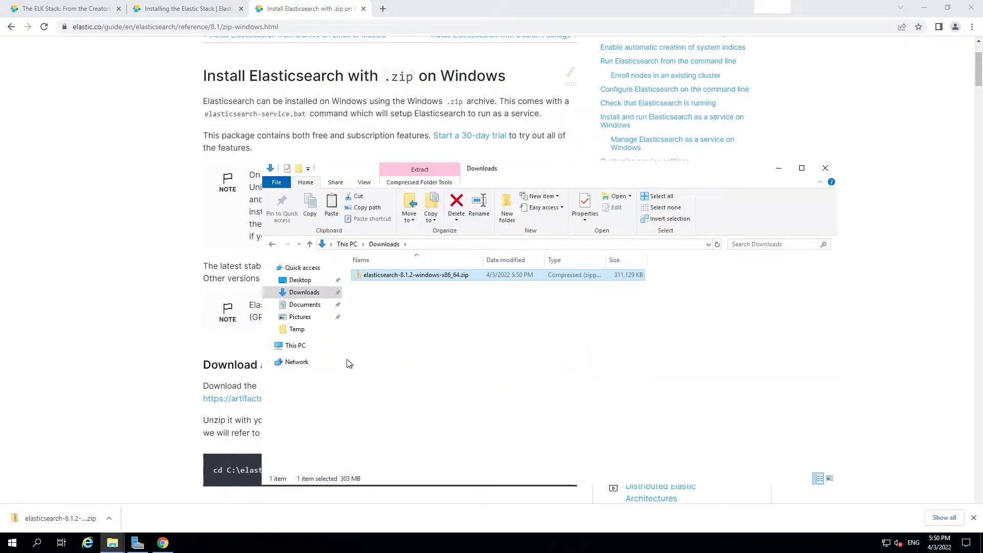
Create a folder named ELK on the C: drive and paste the Elasticsearch zip archive into it
left_click(297, 346)
double_click(434, 383)
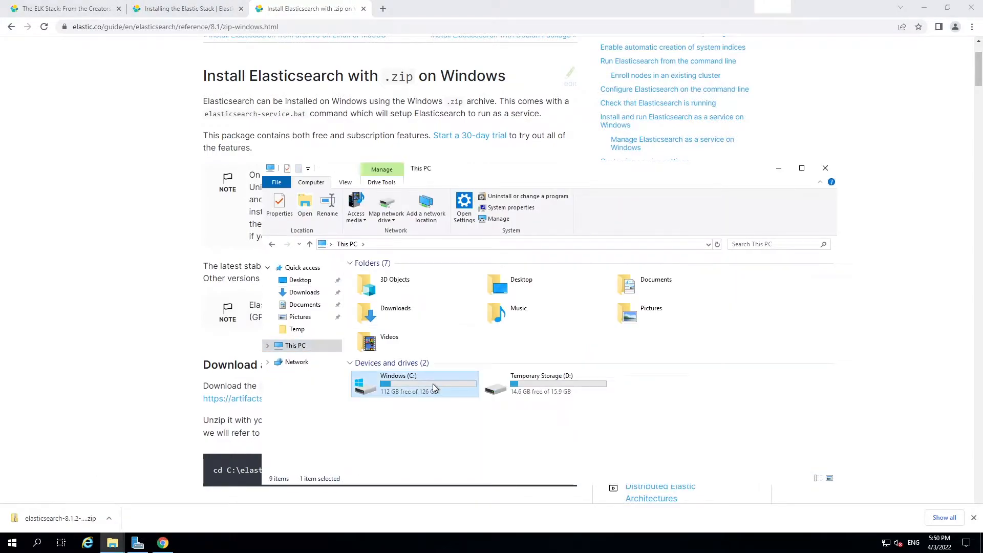
right_click(429, 440)
mouse_move(501, 421)
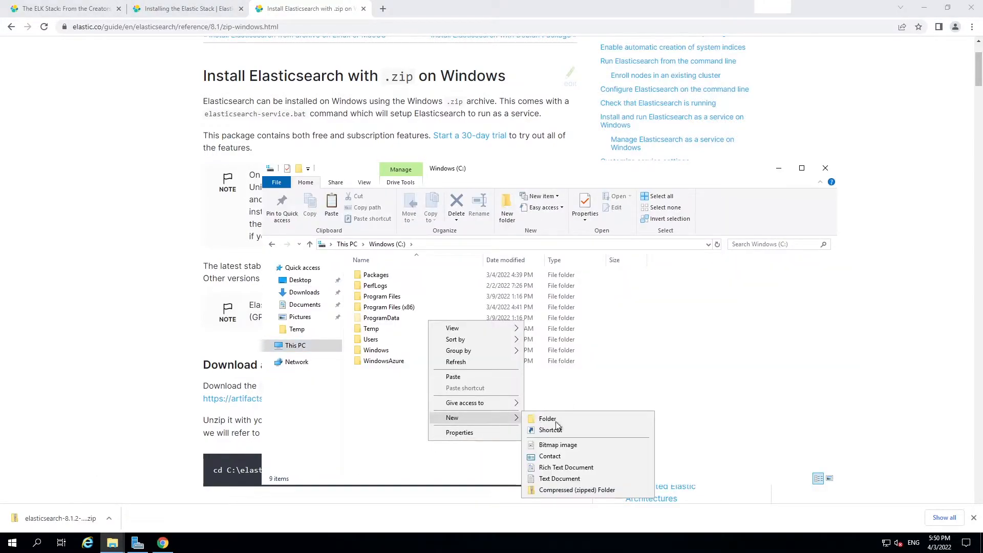
left_click(557, 420)
type("ELK")
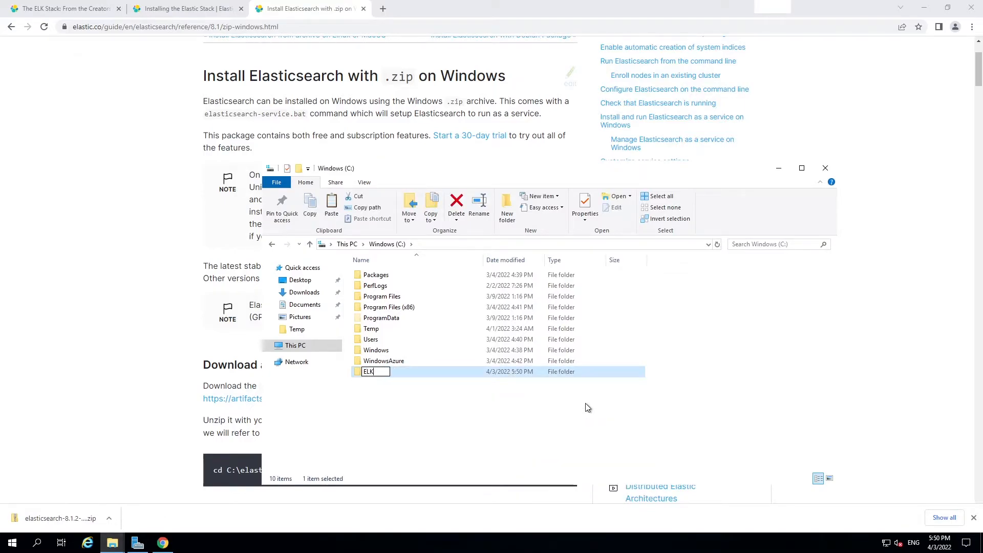
key("Return")
key("Return")
key("ctrl+v")
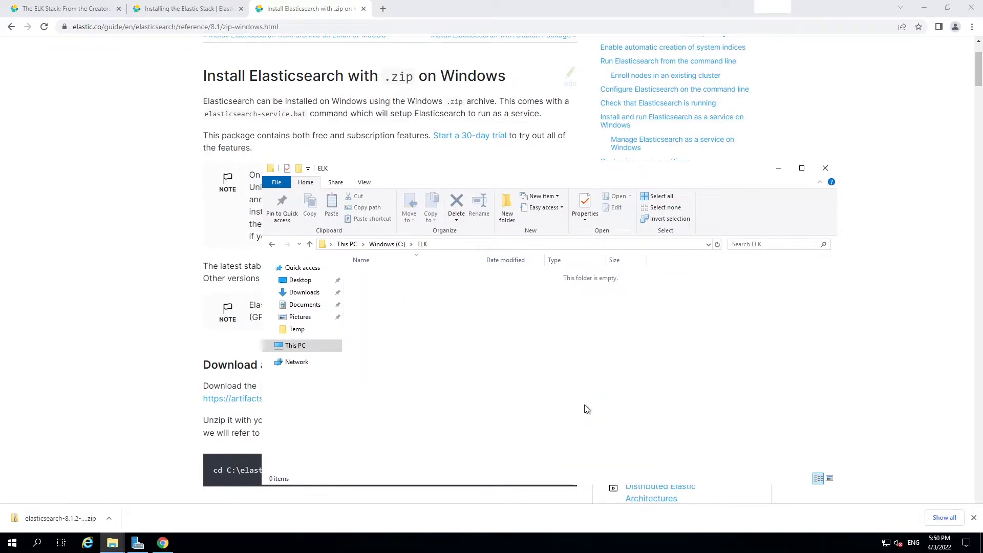
Extract the Elasticsearch archive directly into C:\ELK\ and permanently delete the zip file from that folder
right_click(387, 275)
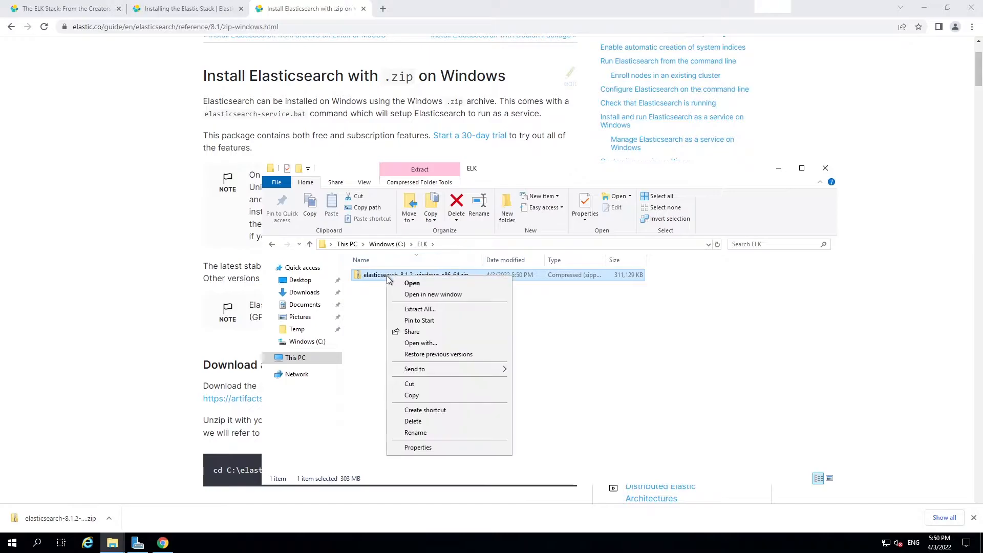
left_click(419, 309)
left_click(388, 228)
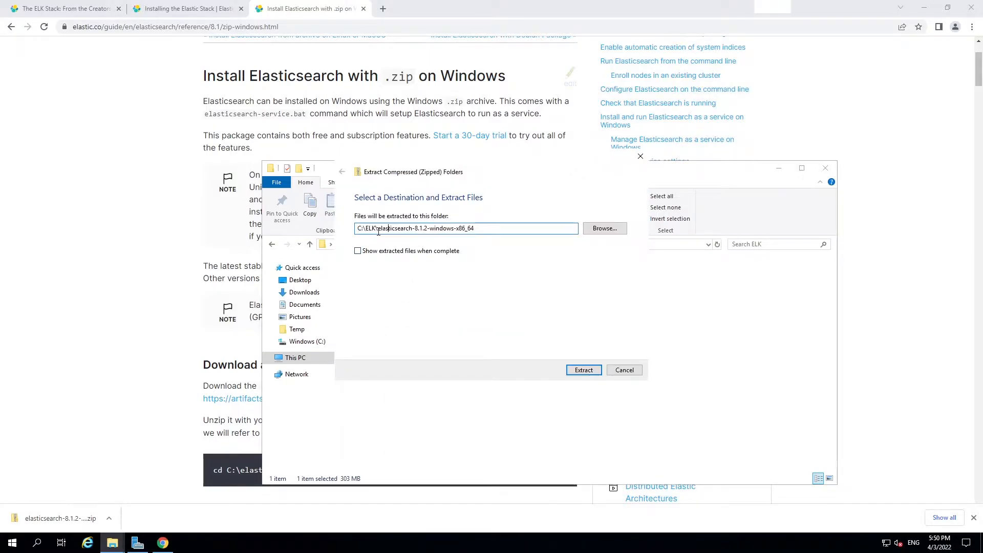
double_click(502, 225)
key("BackSpace")
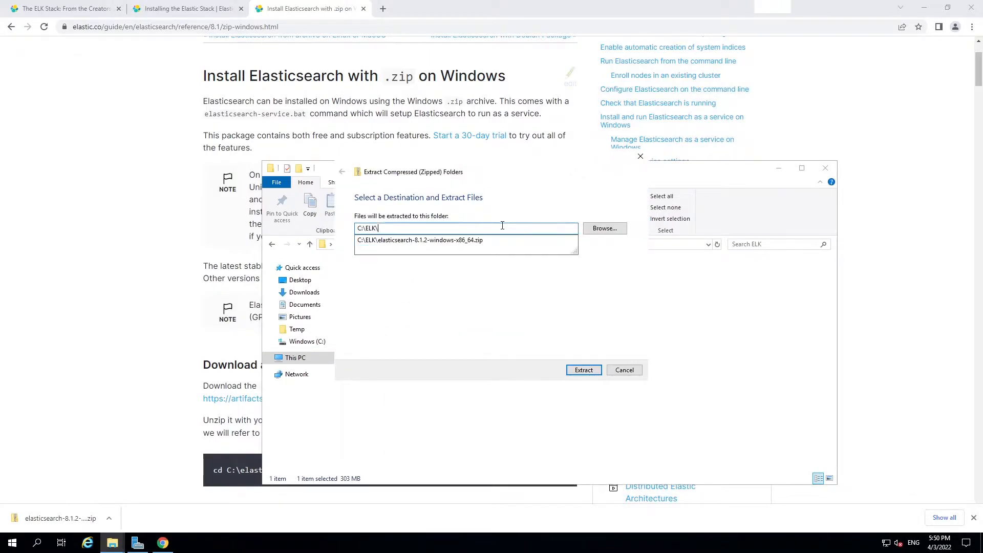
key("Return")
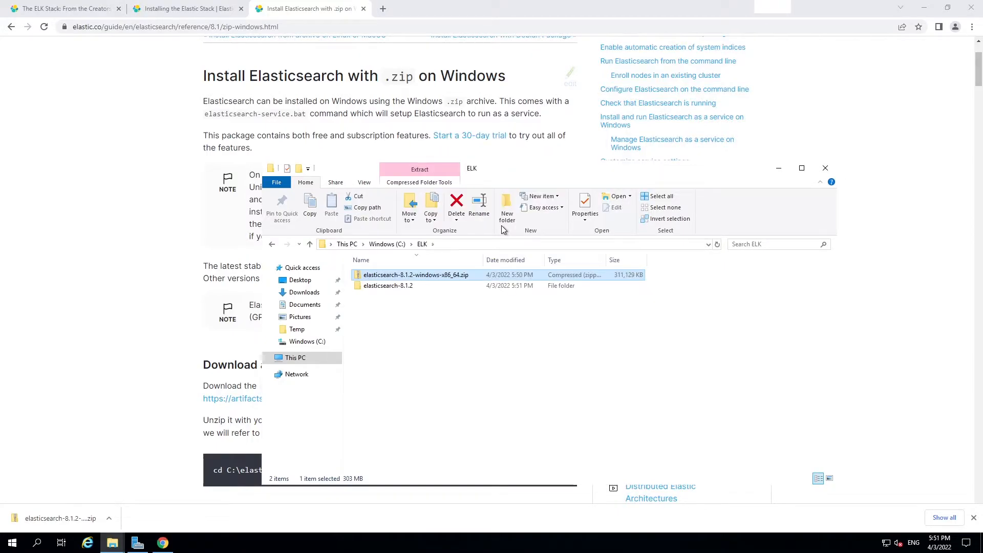
key("shift+Delete")
key("Return")
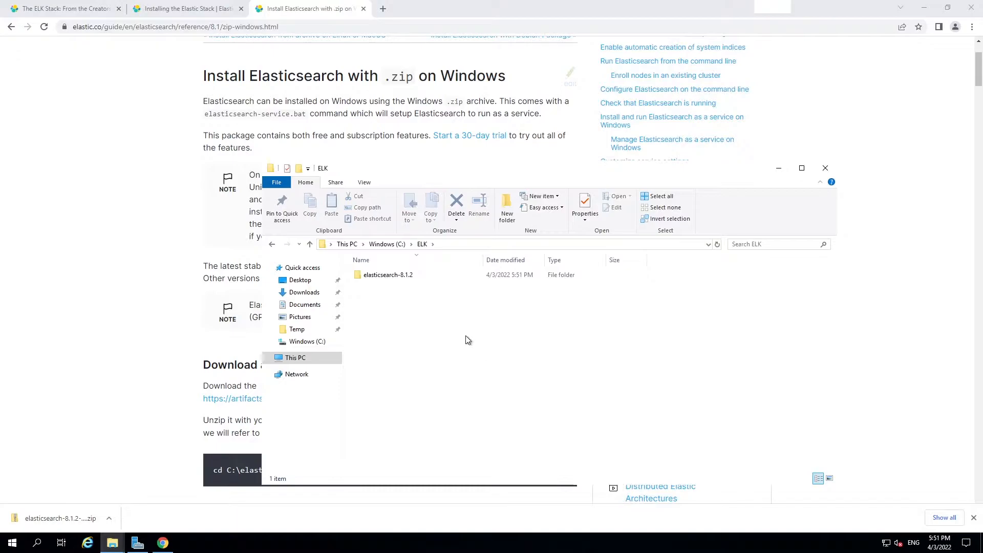
Rename the extracted elasticsearch-8.1.2 folder to elasticsearch
left_click(404, 277)
left_click(406, 275)
left_click(399, 275)
key("shift+End")
key("Delete")
key("Return")
Open a command prompt in C:\ELK\elasticsearch\bin and run elasticsearch.bat
double_click(420, 276)
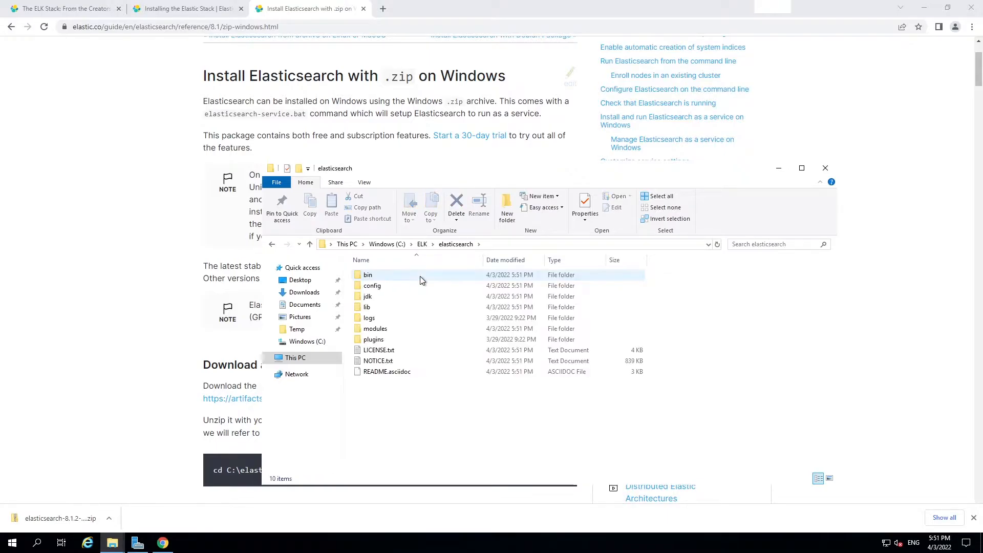
double_click(383, 277)
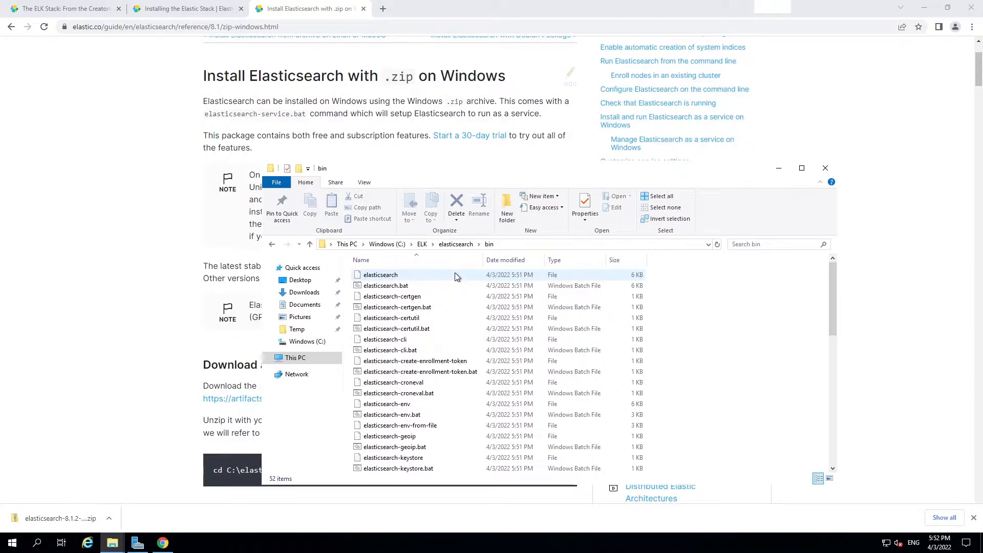
left_click(528, 245)
type("cmd")
key("Return")
type("elasticsearch")
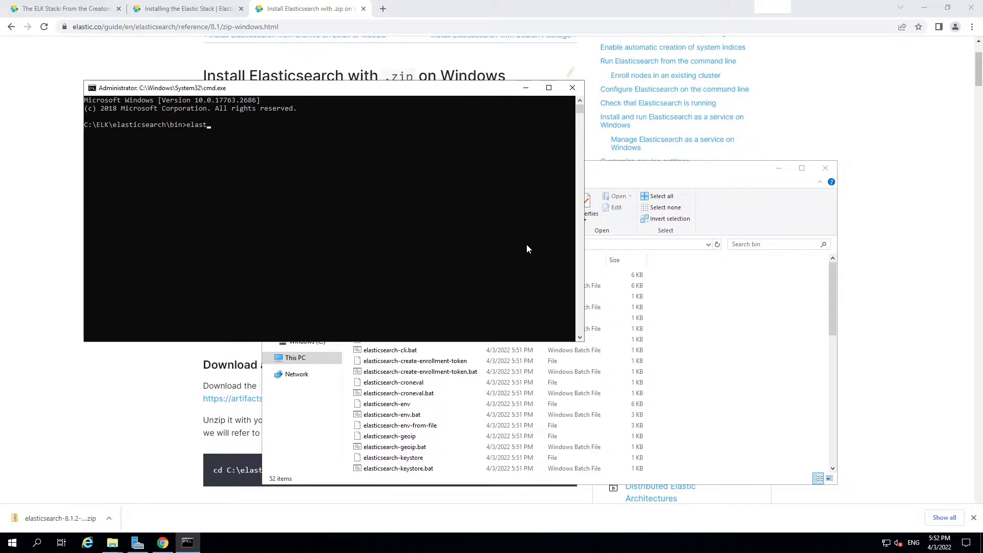
type(".bat")
key("Return")
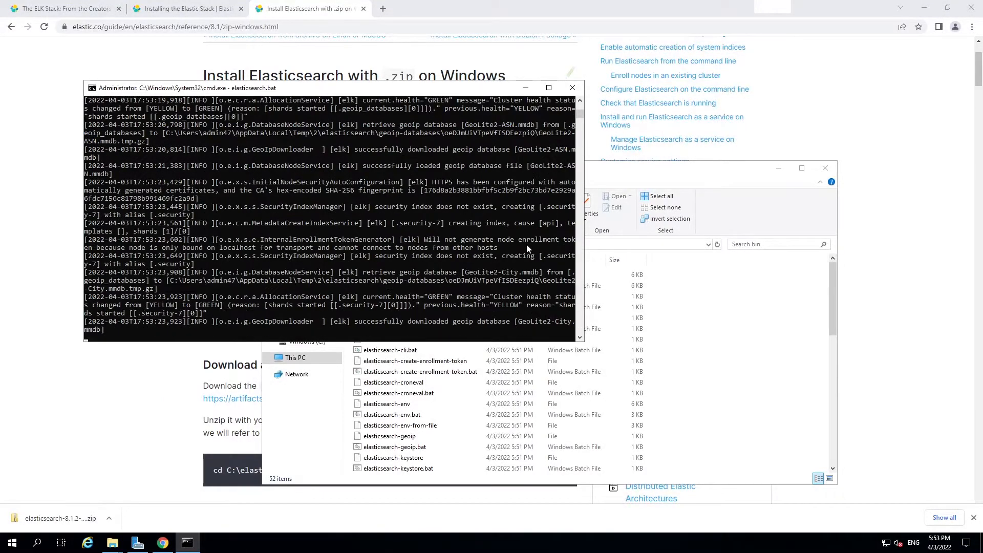
Copy the generated password for the elastic user from the console output and paste it into a new Notepad document
scroll(439, 253, "up", 7)
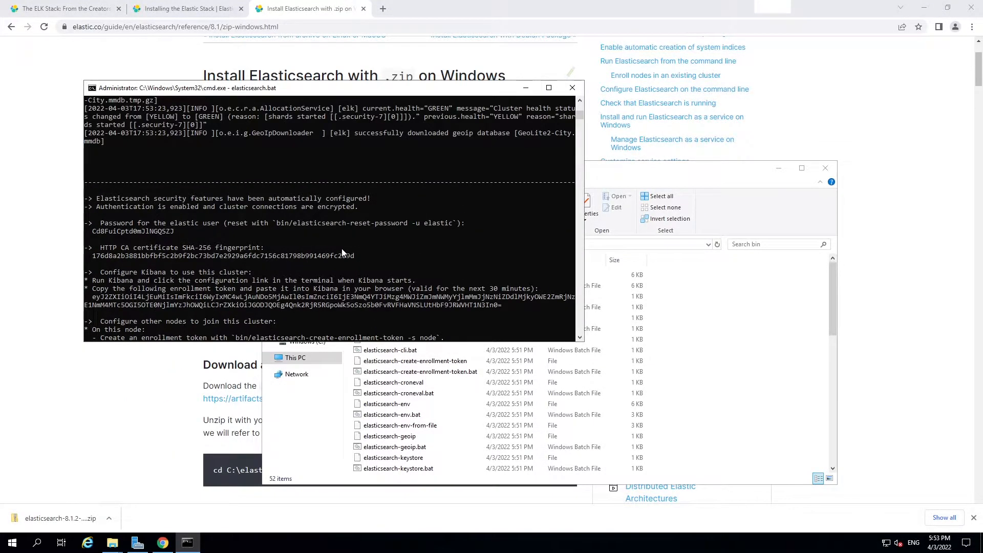
scroll(354, 241, "down", 1)
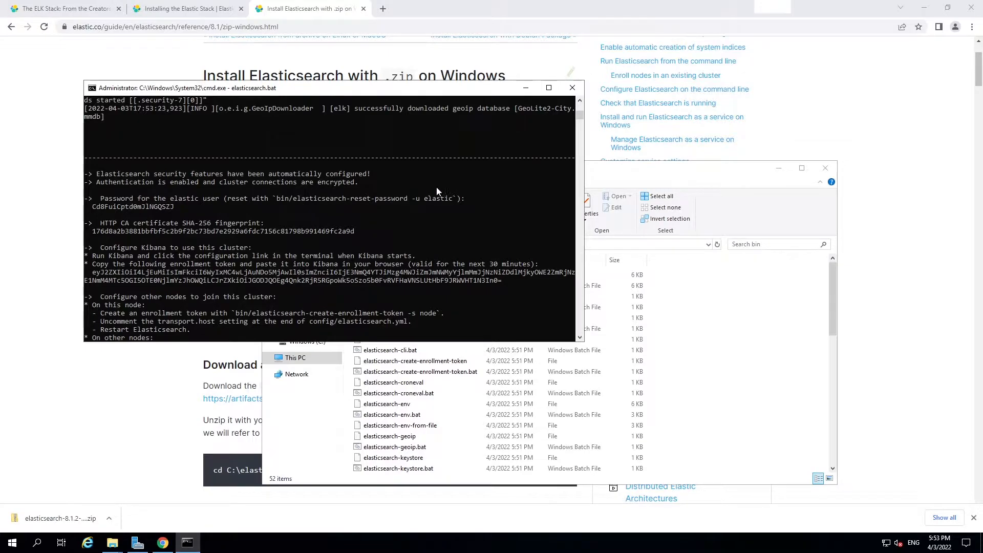
left_click_drag(93, 207, 172, 210)
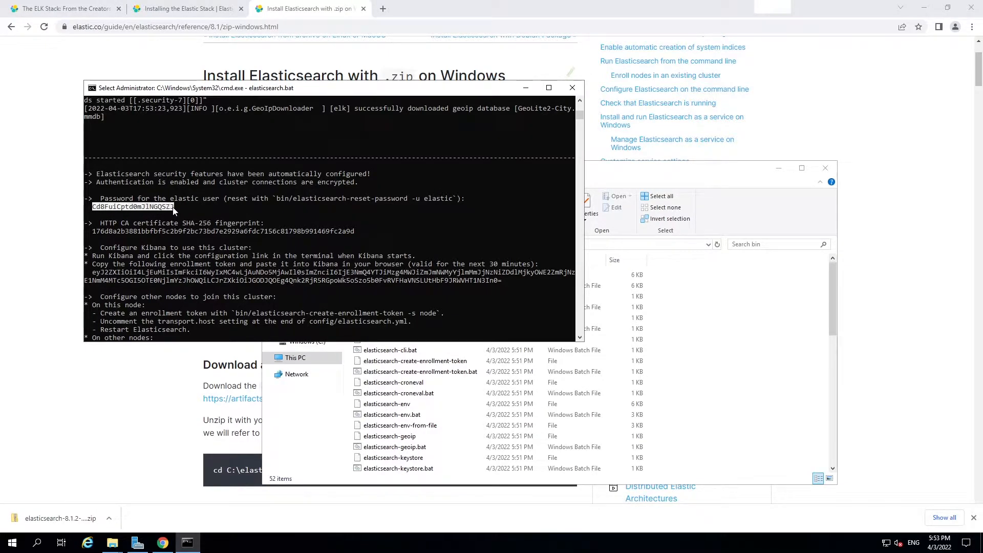
key("ctrl+c")
key("super")
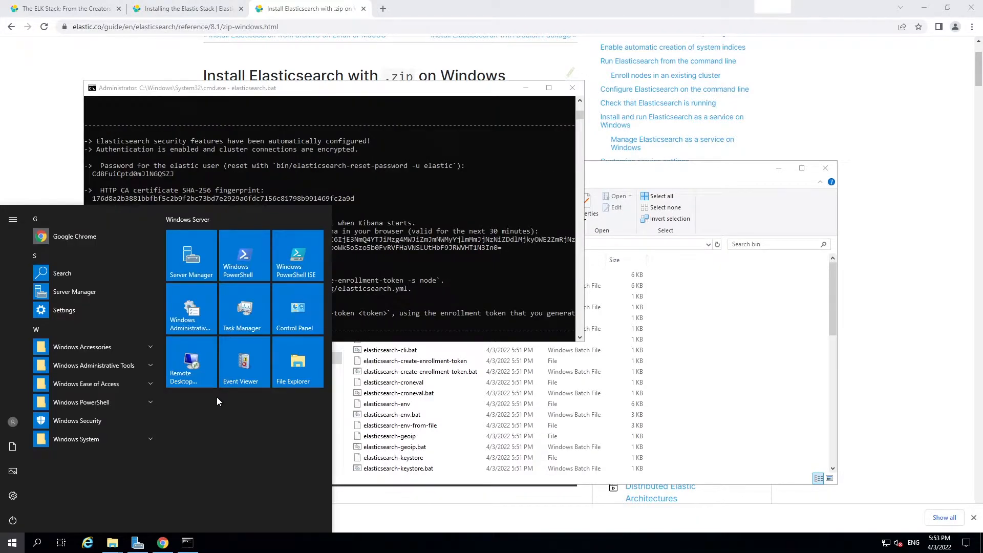
type("notepda")
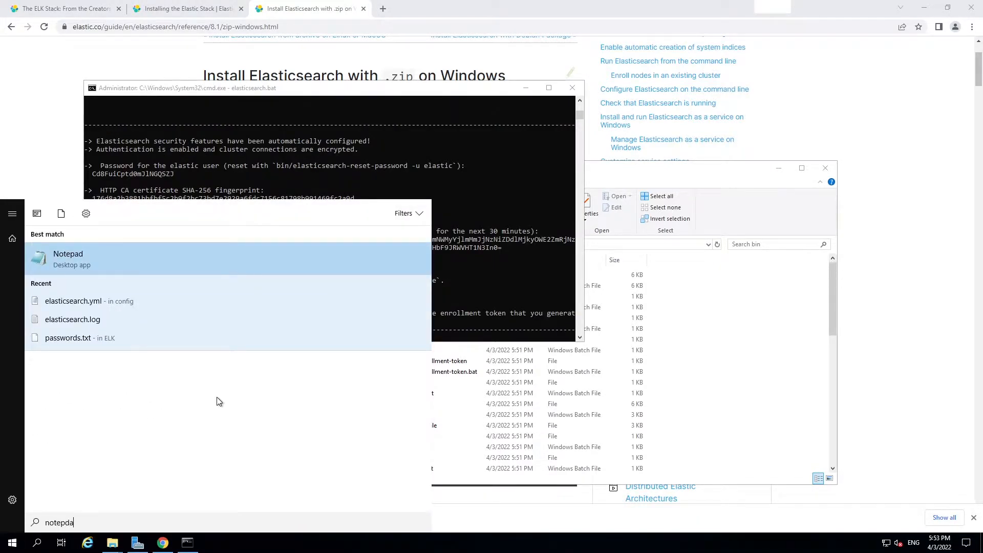
key("Return")
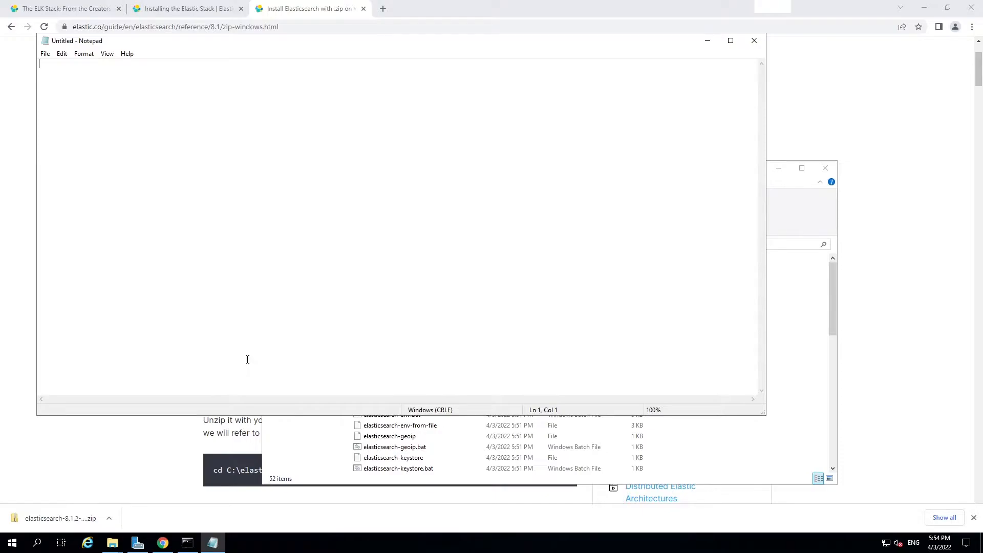
key("ctrl+v")
Try to load localhost:9200 in a new browser tab
left_click(325, 17)
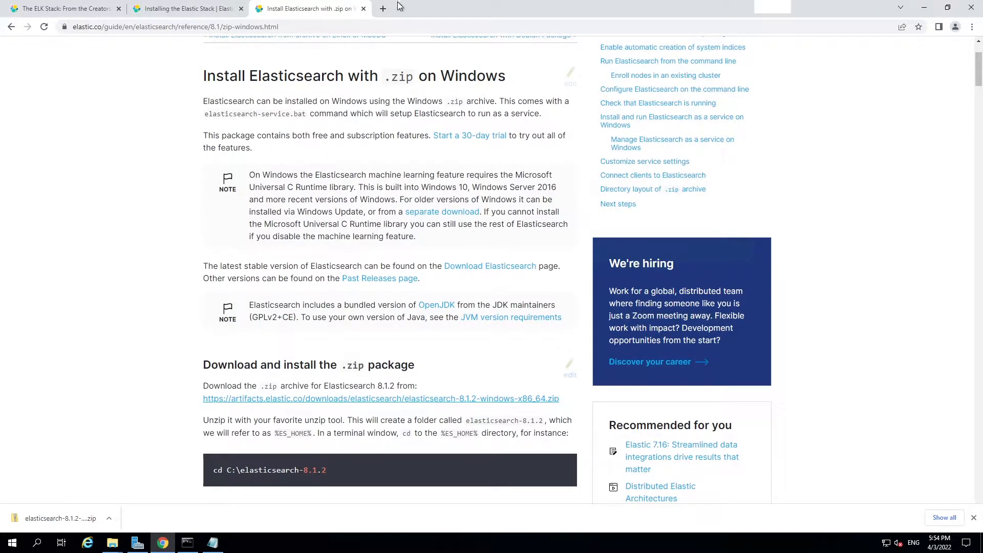
left_click(383, 8)
type("lo")
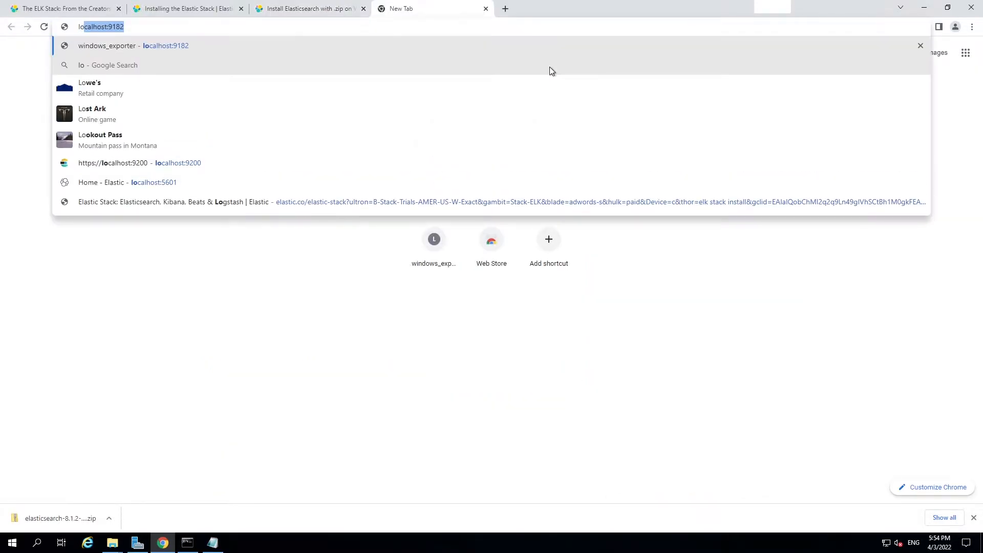
type("calhost:91")
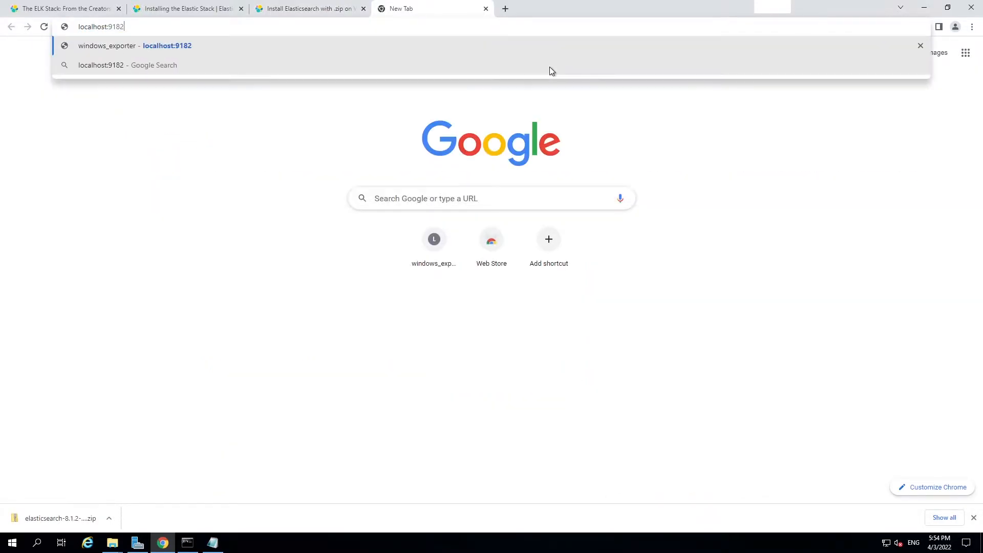
key("BackSpace")
key("BackSpace")
type("0")
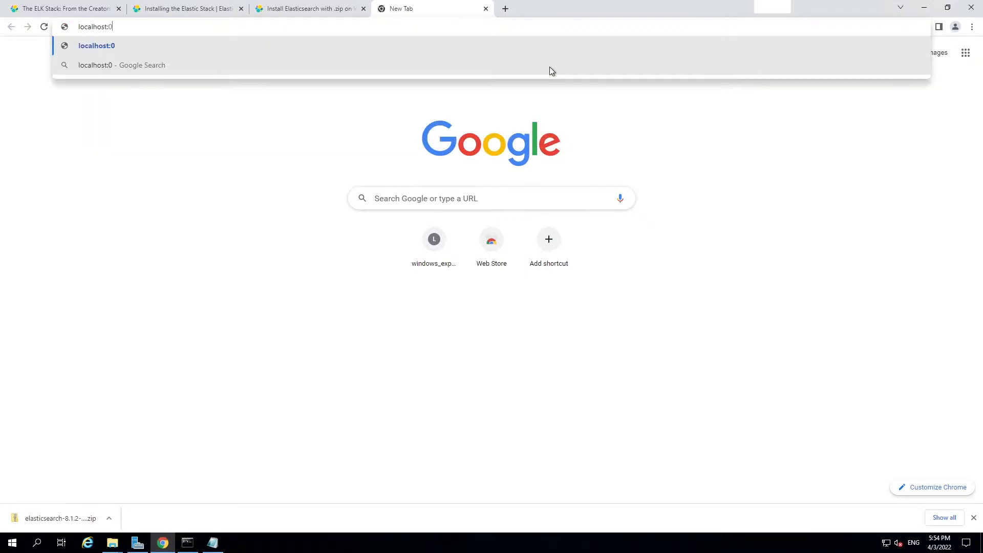
key("BackSpace")
type("9200")
key("Return")
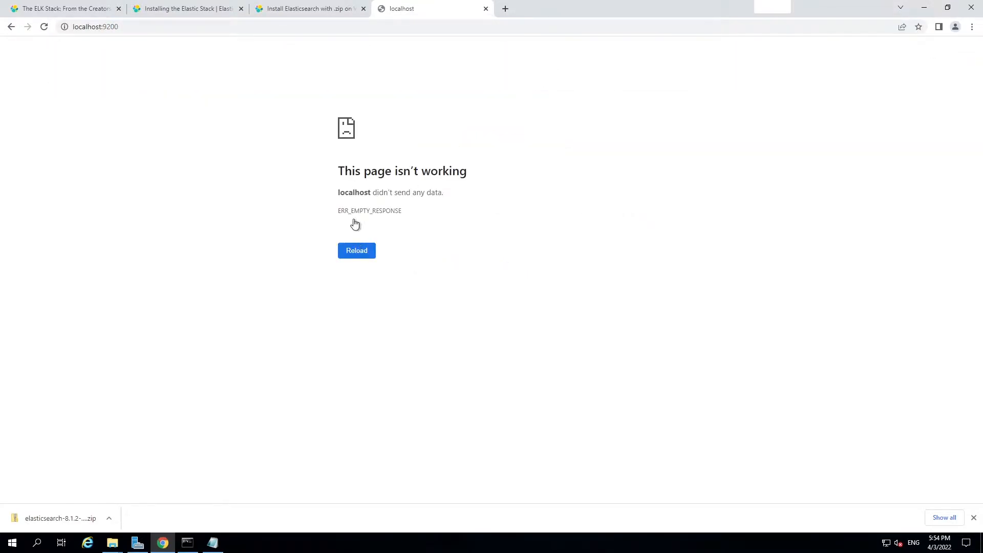
left_click(183, 27)
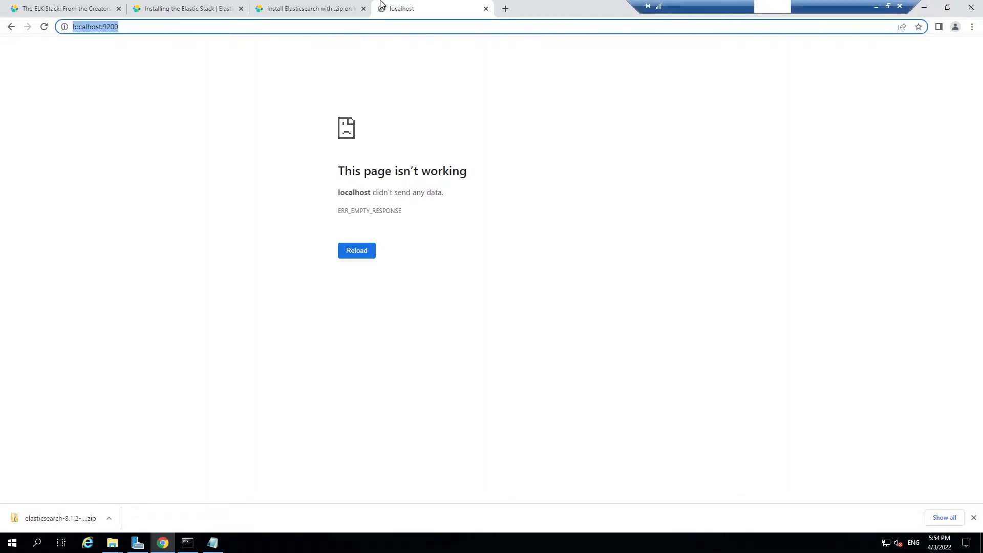
key("Home")
type("https:/")
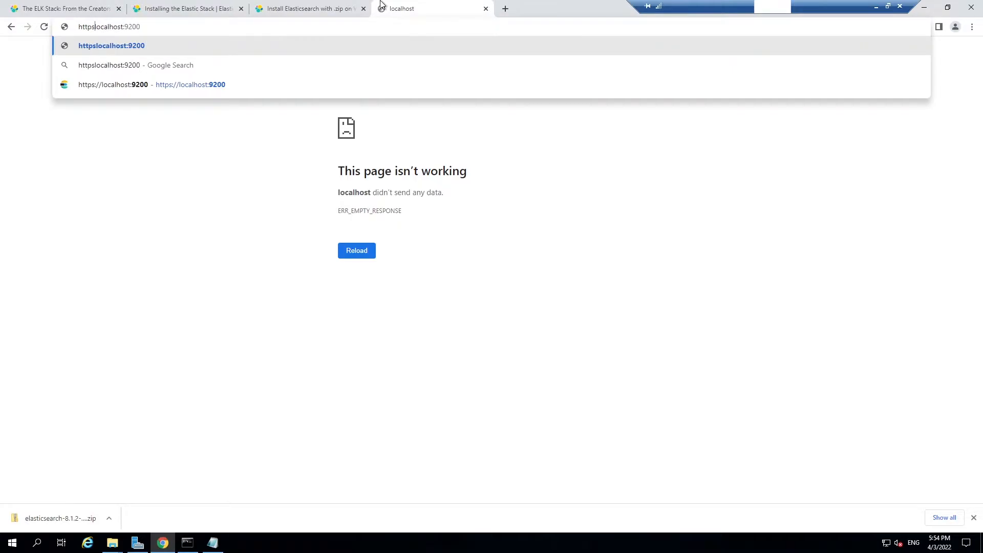
type("/")
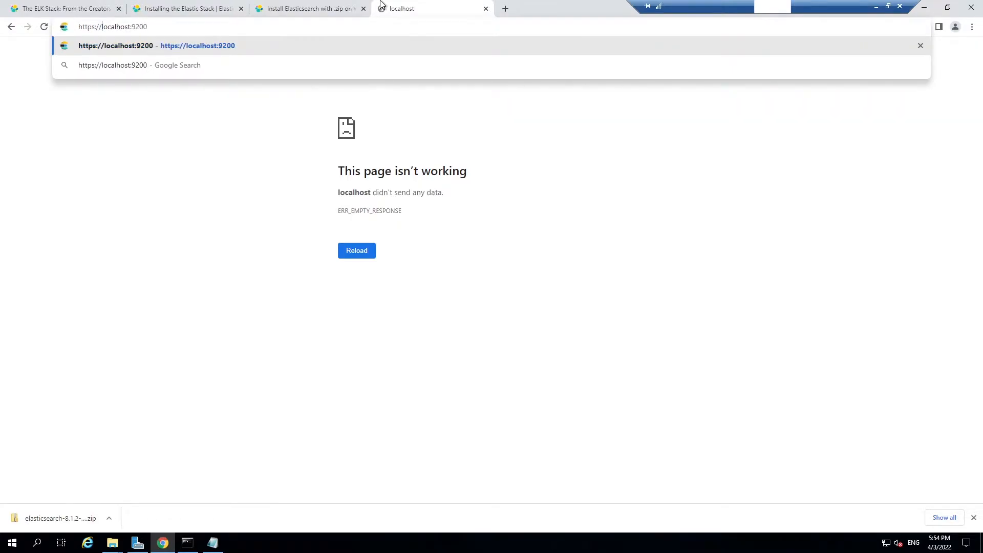
key("Return")
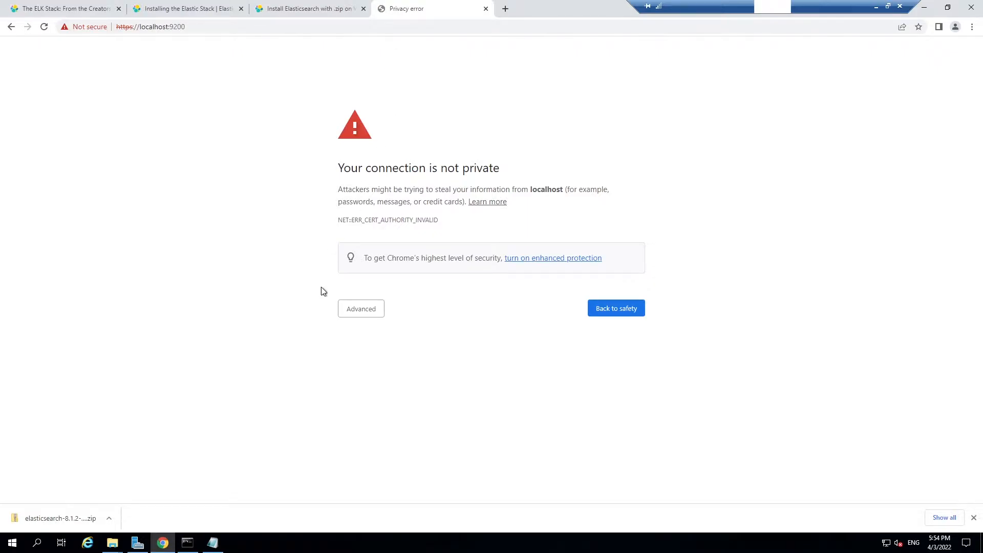
left_click(343, 310)
left_click(361, 392)
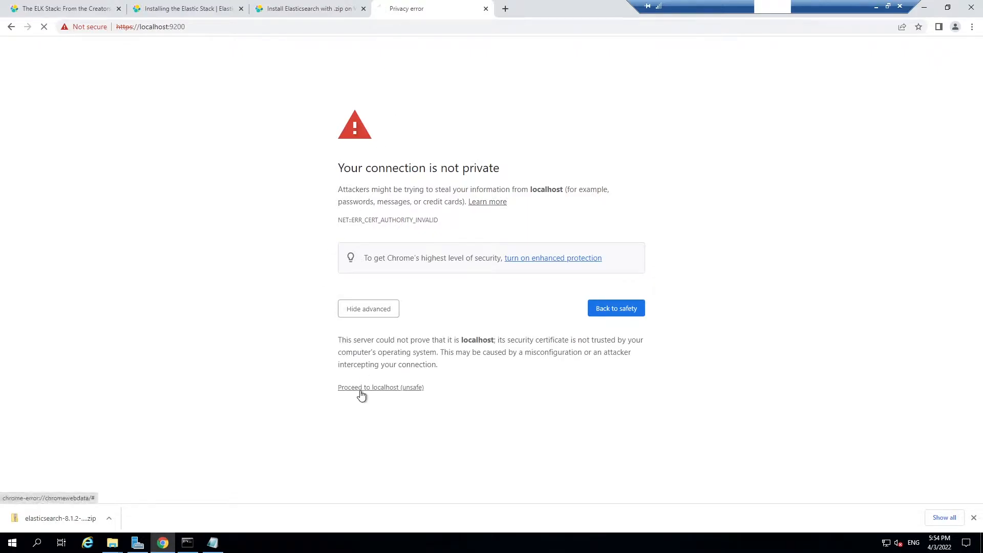
type("elastic")
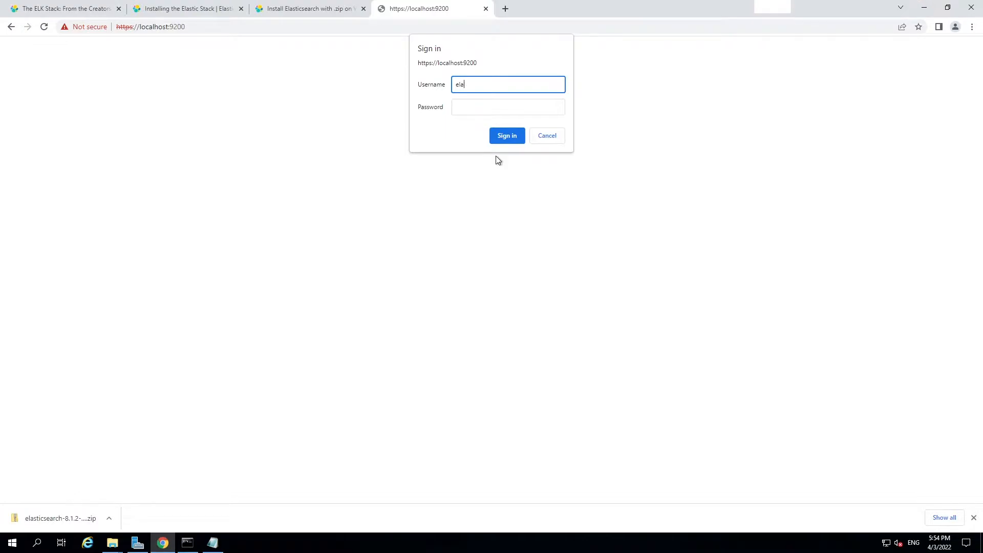
key("Tab")
key("ctrl+v")
key("Return")
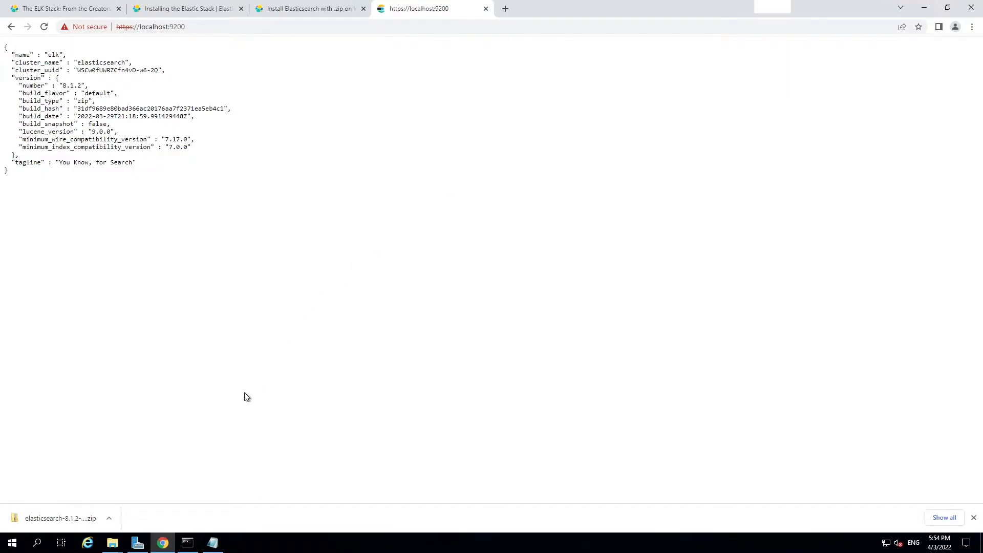
Open a second command prompt in the C:\ELK\elasticsearch\bin folder
left_click(117, 543)
left_click(146, 521)
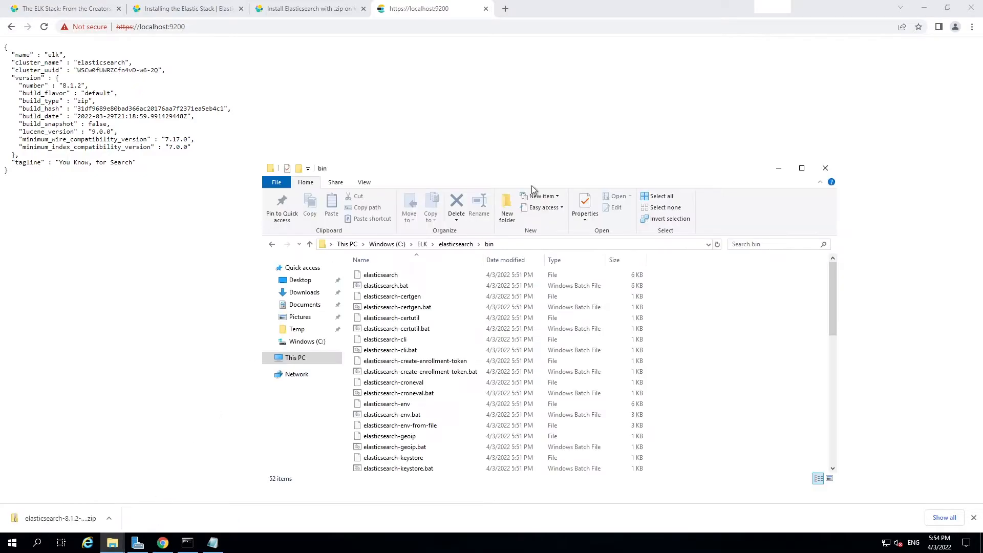
left_click(533, 244)
type("cmd")
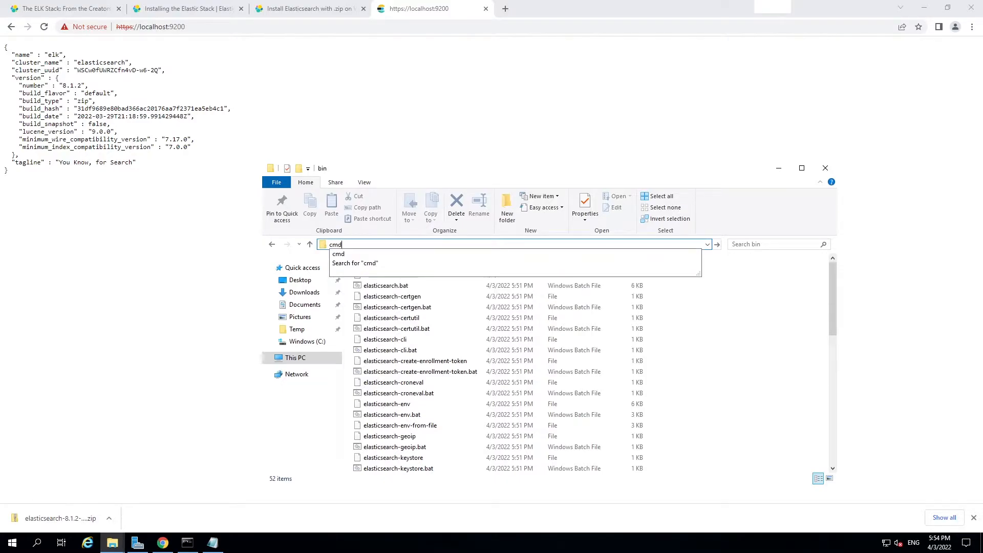
key("Return")
Reset the kibana_system user's password with elasticsearch-reset-password.bat -u kibana_system and confirm with y
type("elasticsearch")
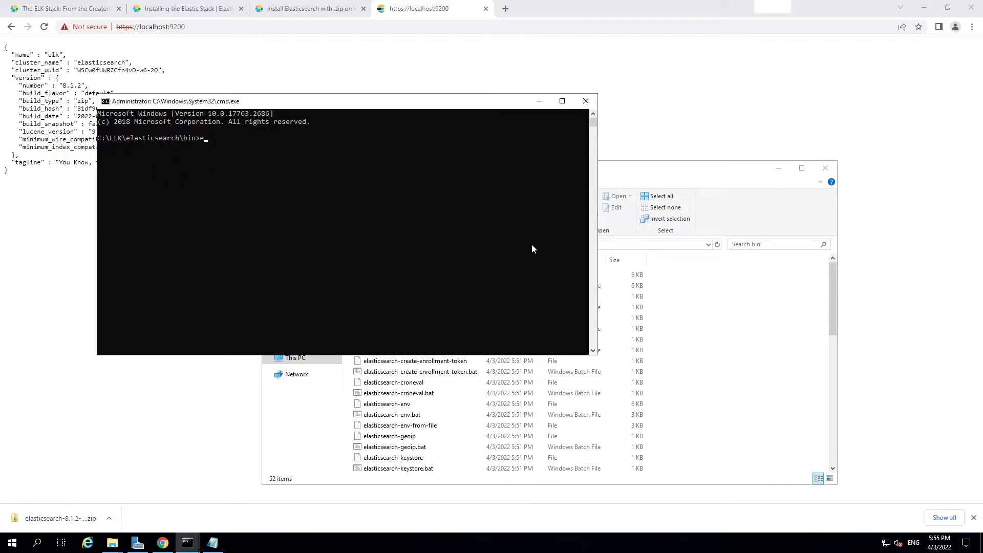
type("-re")
key("Tab")
key("Tab")
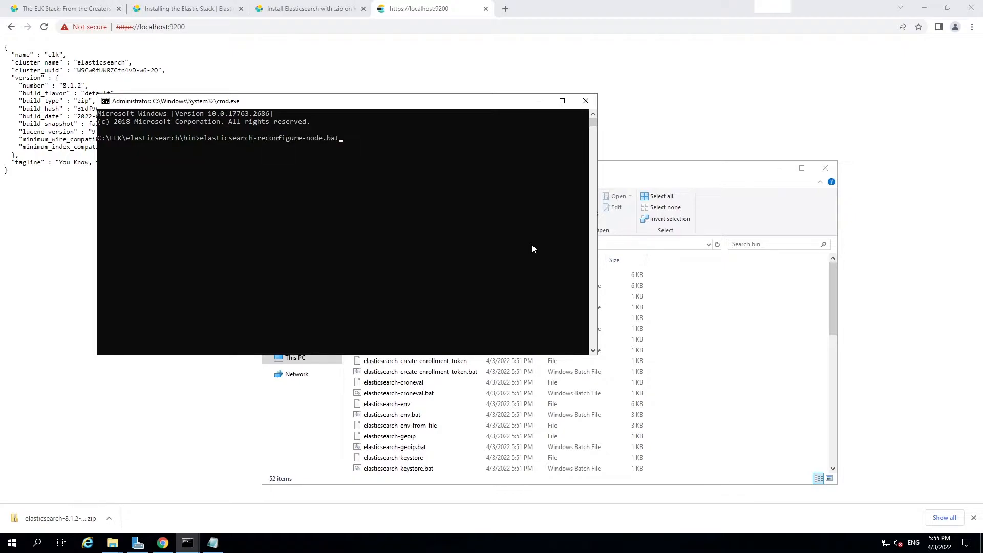
key("Tab")
key("Tab")
type("-u kibana_system")
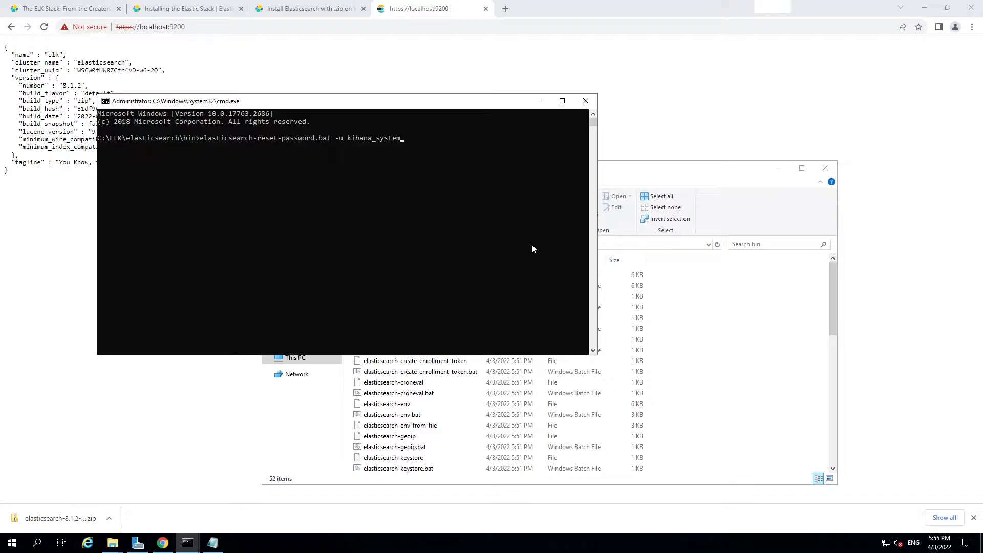
key("Return")
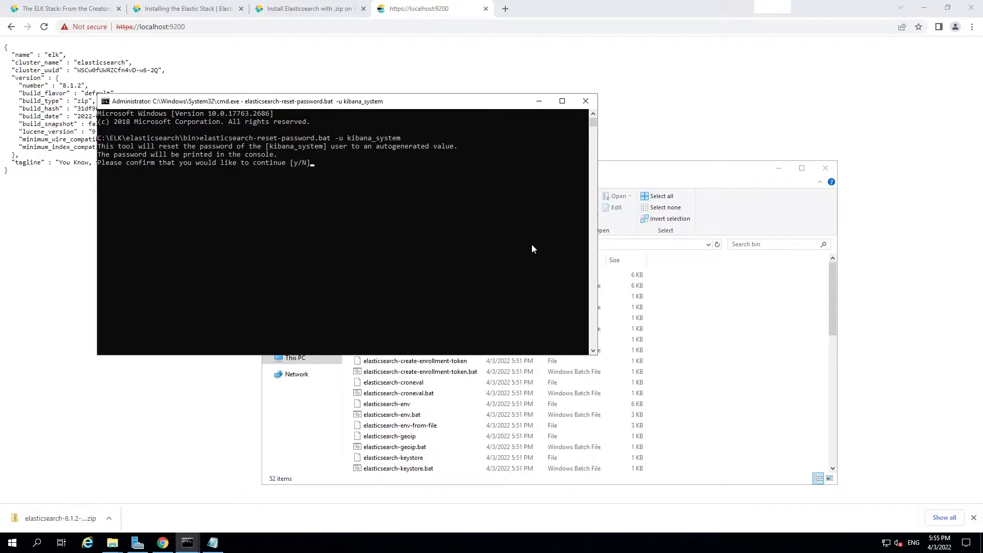
type("y")
key("Return")
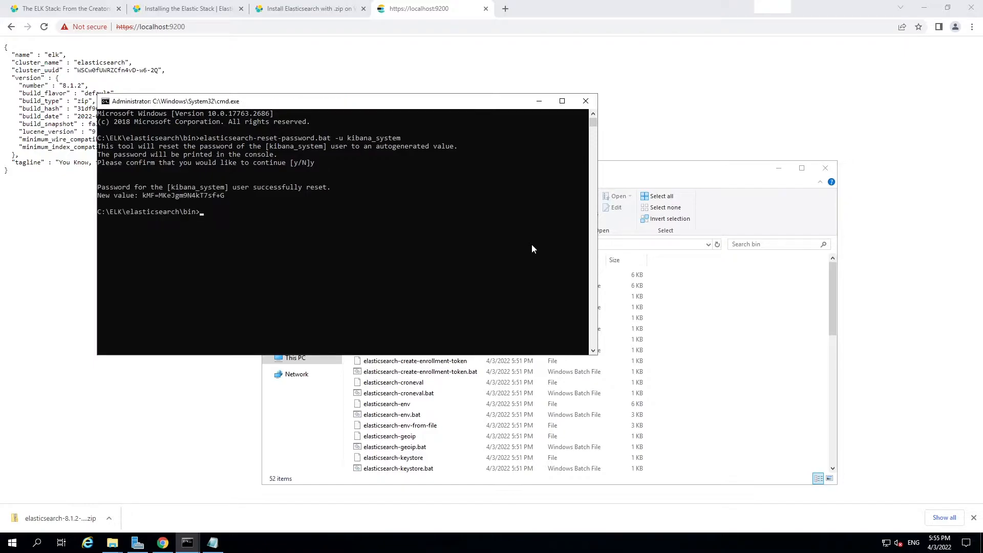
Copy the new kibana_system password into the Notepad document labelled "kibana_system:", and label the first password "elastic:"
left_click_drag(144, 197, 218, 199)
key("ctrl+c")
left_click(213, 543)
key("Return")
key("Return")
type("kibana_system:")
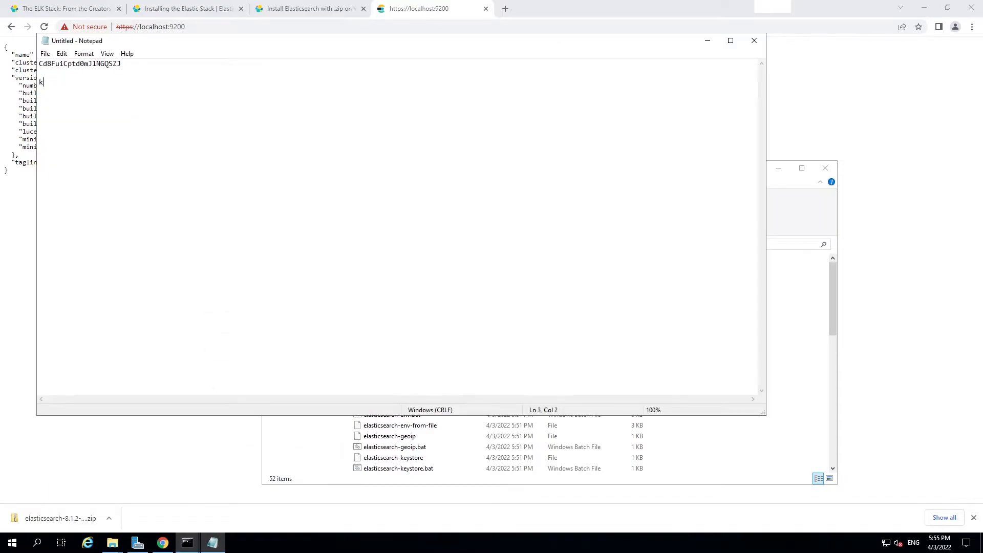
key("ctrl+v")
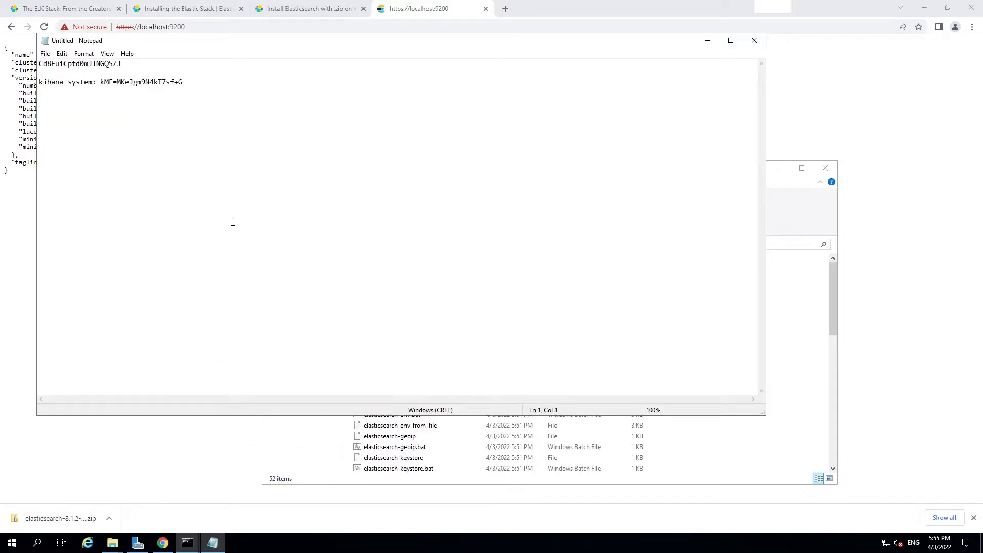
type("elastic:")
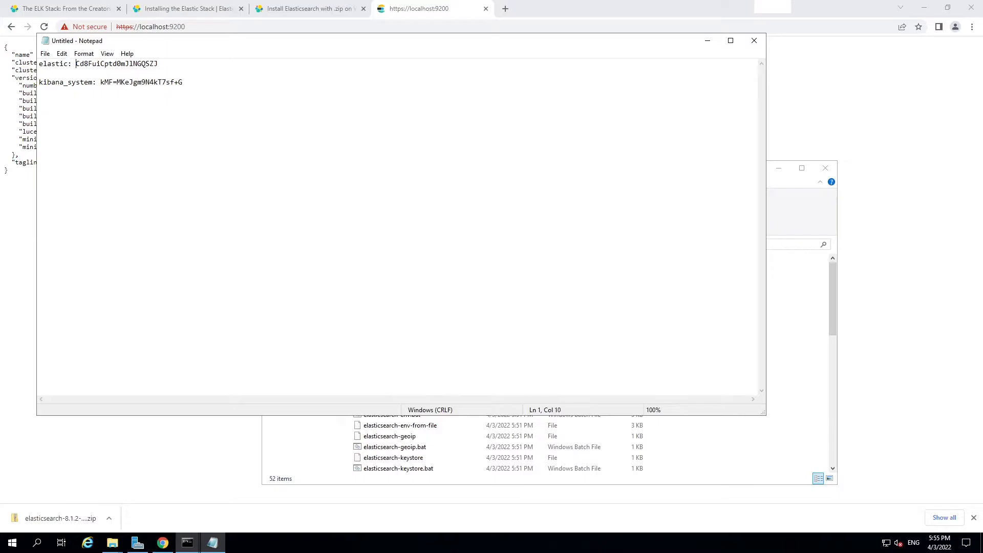
Switch back to the Elasticsearch bin folder and open another command prompt there
left_click(418, 16)
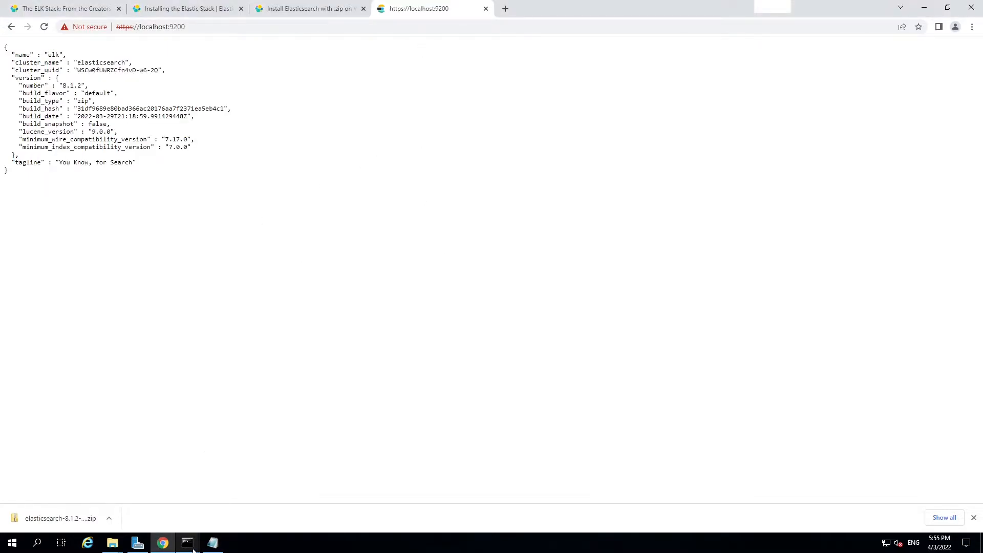
mouse_move(118, 549)
left_click(168, 500)
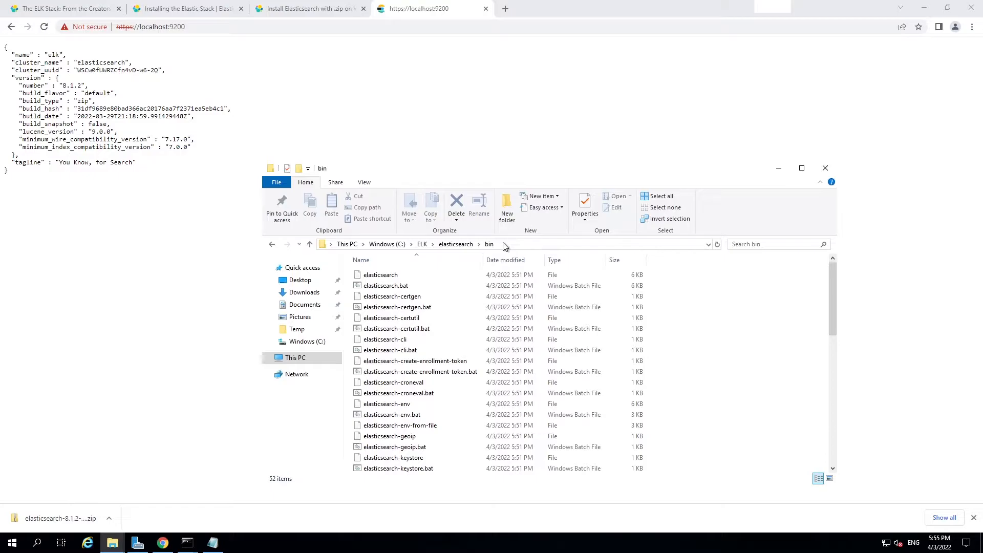
left_click(504, 246)
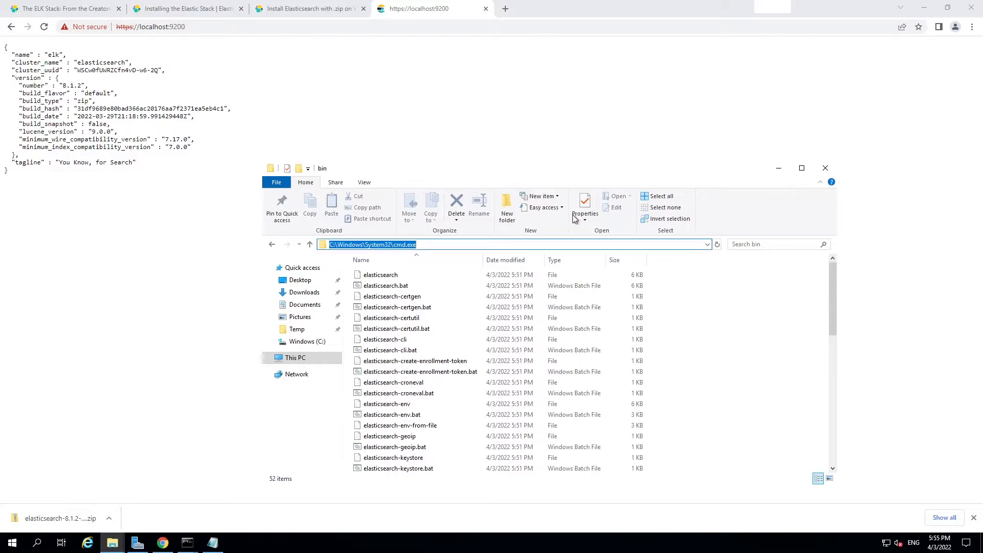
key("ctrl+v")
key("Return")
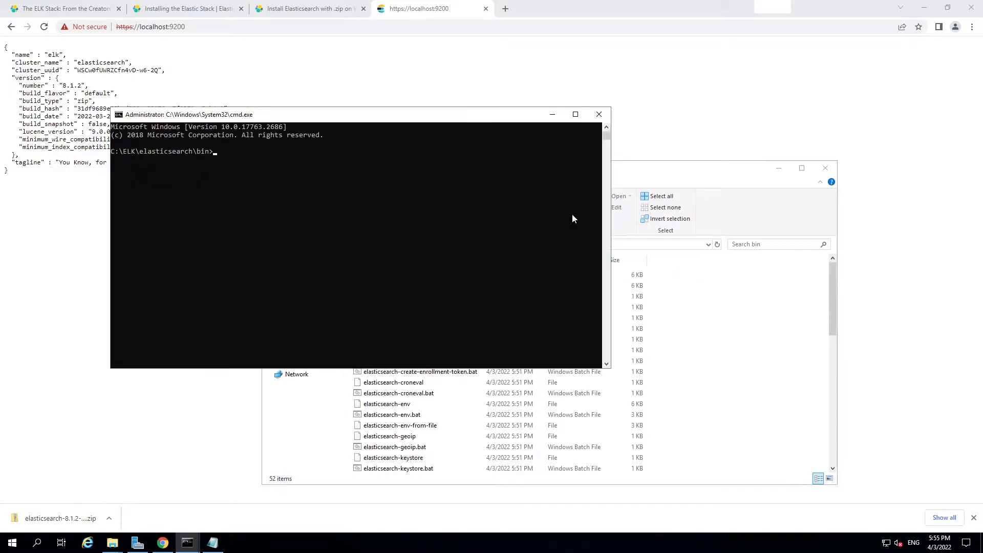
Try to install Elasticsearch as a Windows service by running elasticsearch-service.bat install
left_click(455, 408)
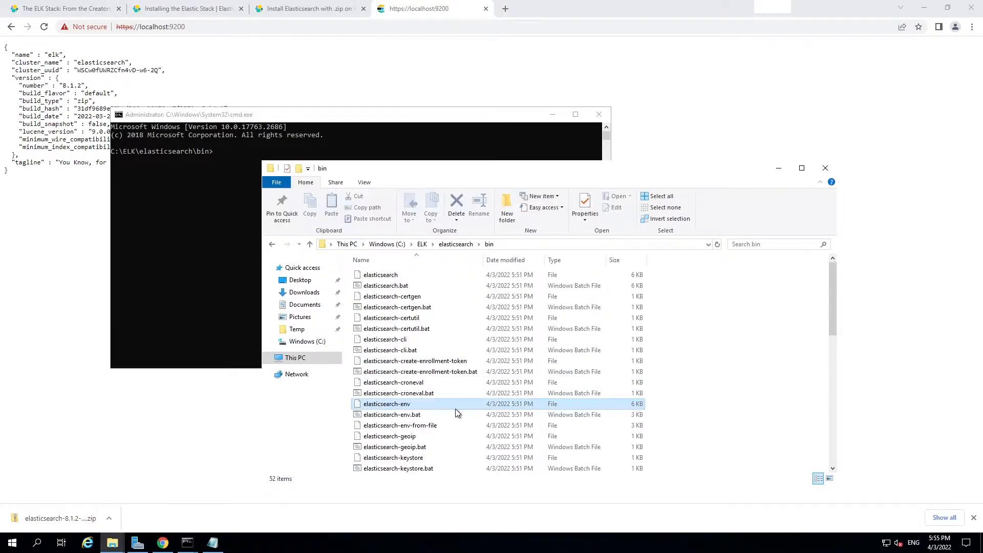
scroll(457, 413, "down", 10)
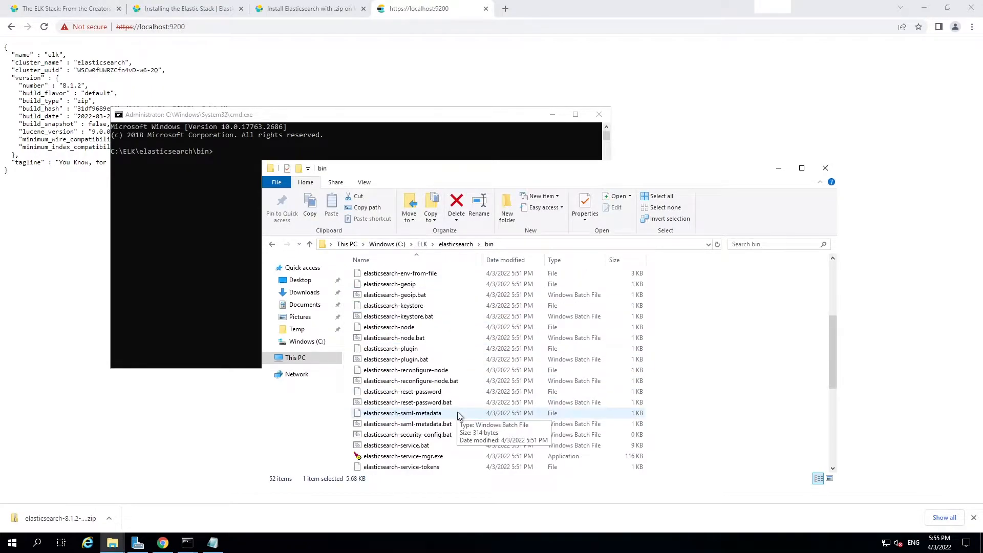
scroll(454, 400, "up", 1)
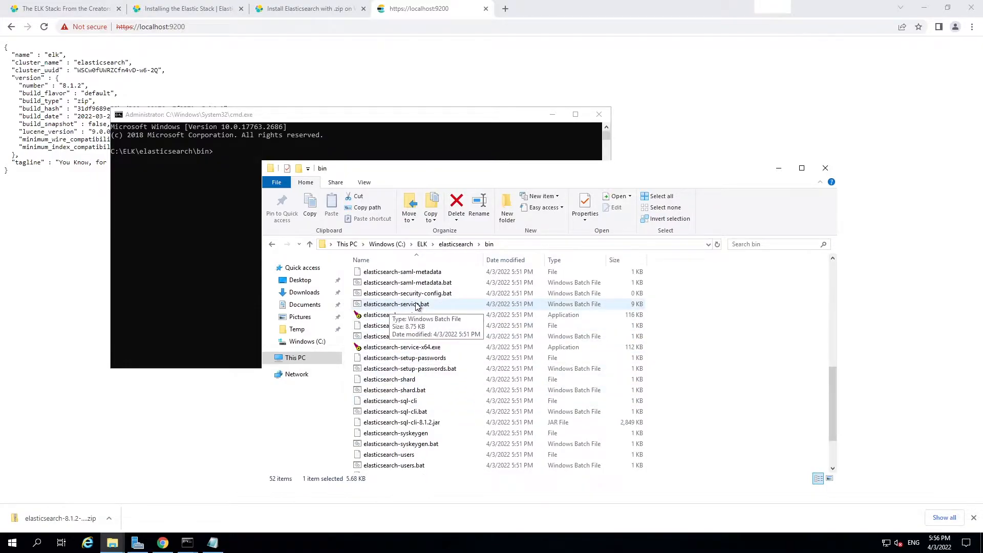
left_click(315, 119)
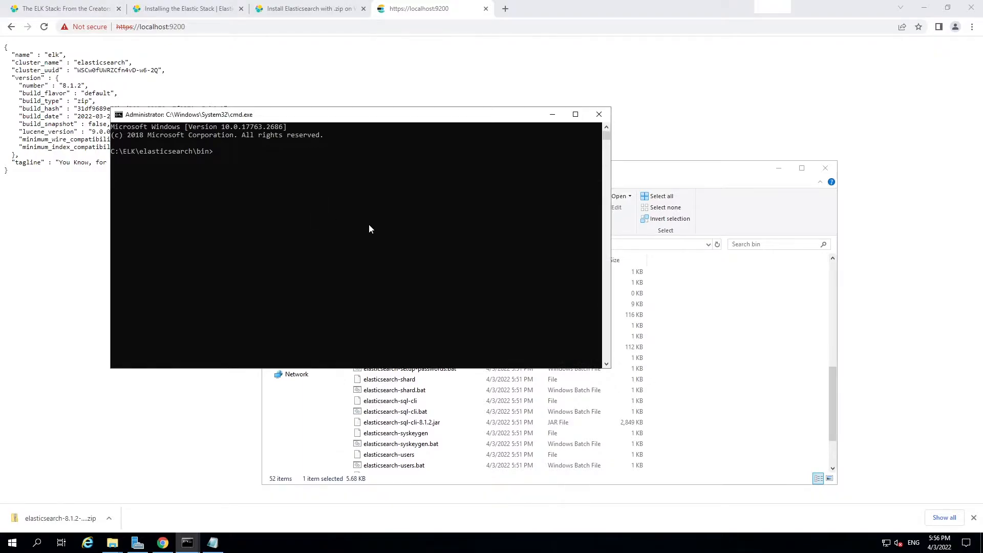
type("elasticsearch-service.bat install")
key("Return")
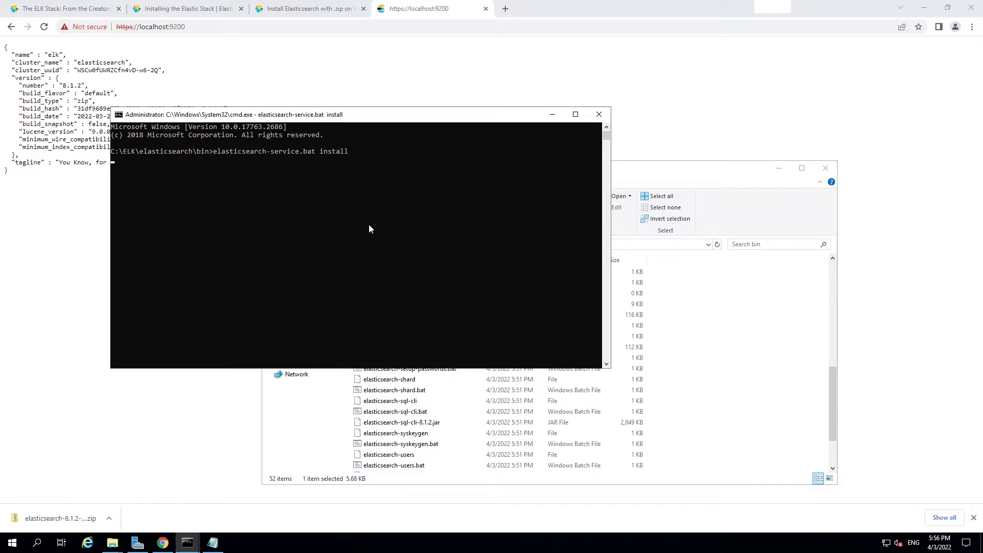
Terminate the running elasticsearch.bat job in its console, confirming with Y, and return to the service installation's command prompt output
mouse_move(187, 543)
left_click(91, 503)
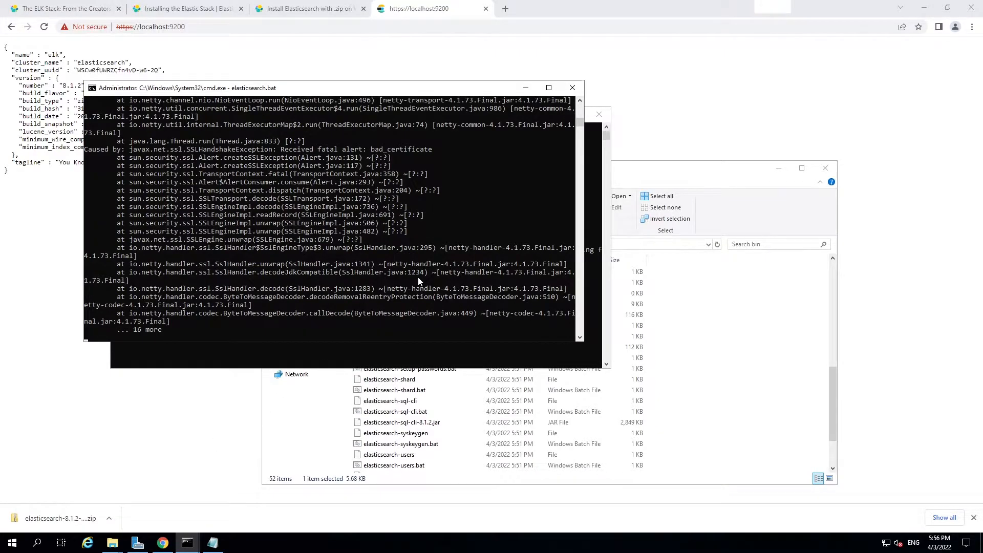
key("ctrl+c")
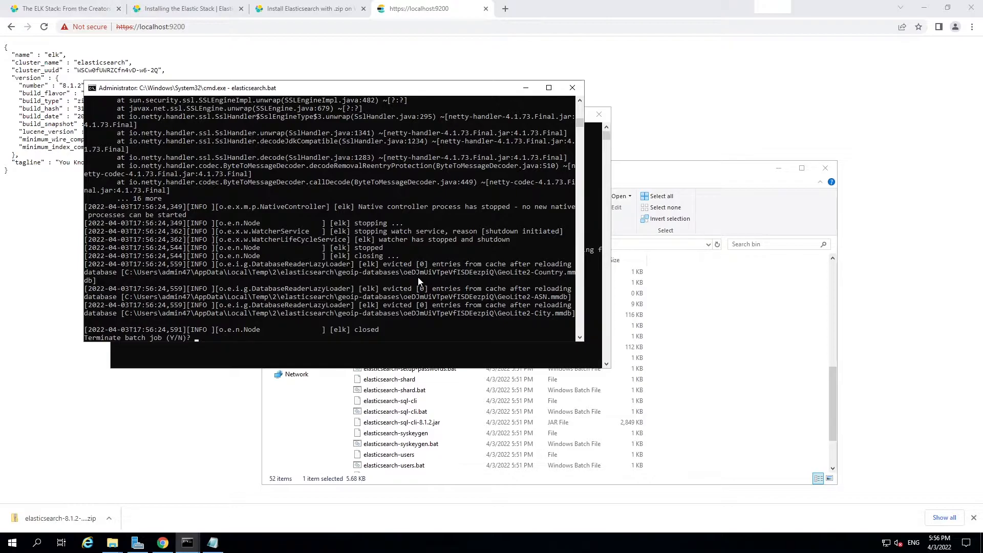
type("Y")
key("Return")
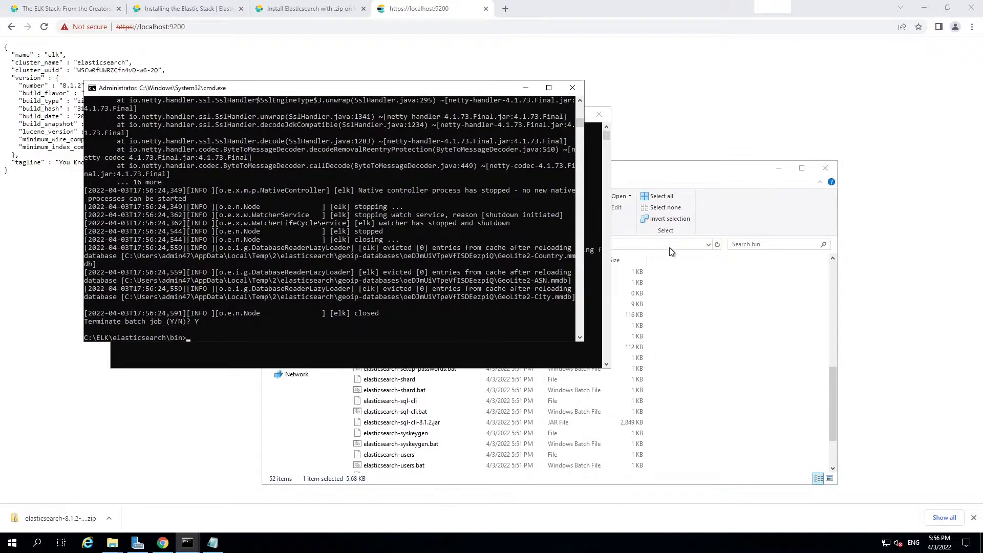
left_click(605, 260)
scroll(510, 299, "up", 3)
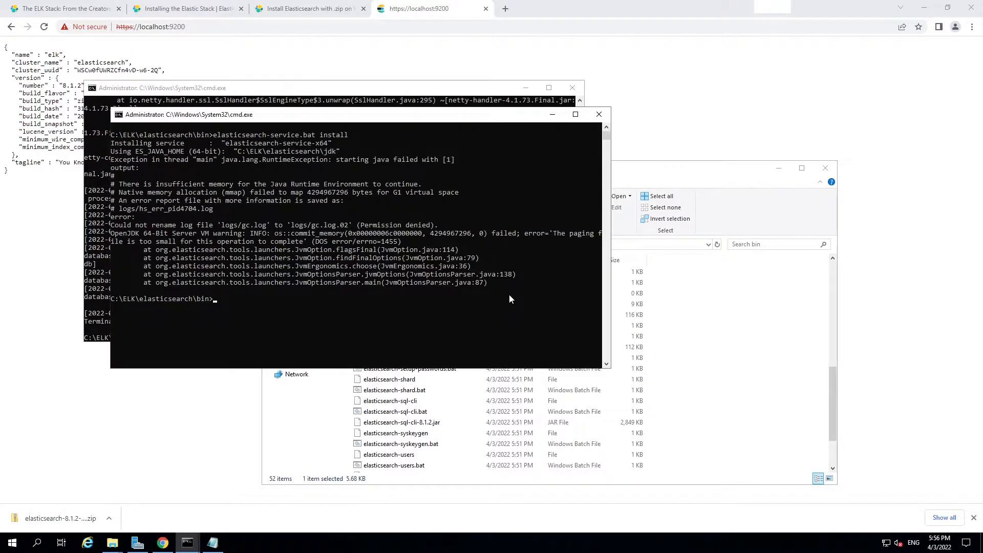
Rerun elasticsearch-service.bat install at the bin command prompt, and go up to the elasticsearch folder in File Explorer
key("Up")
key("Return")
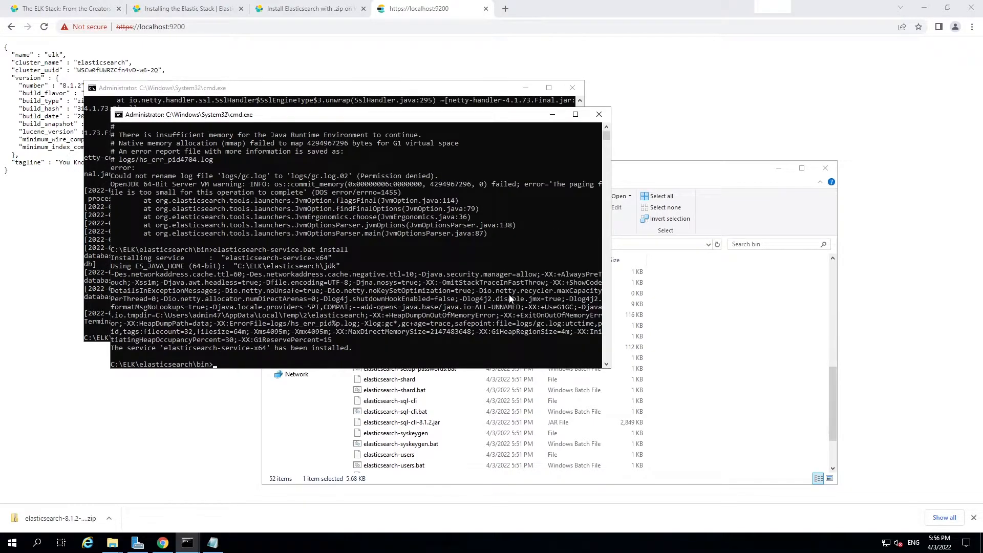
left_click(717, 331)
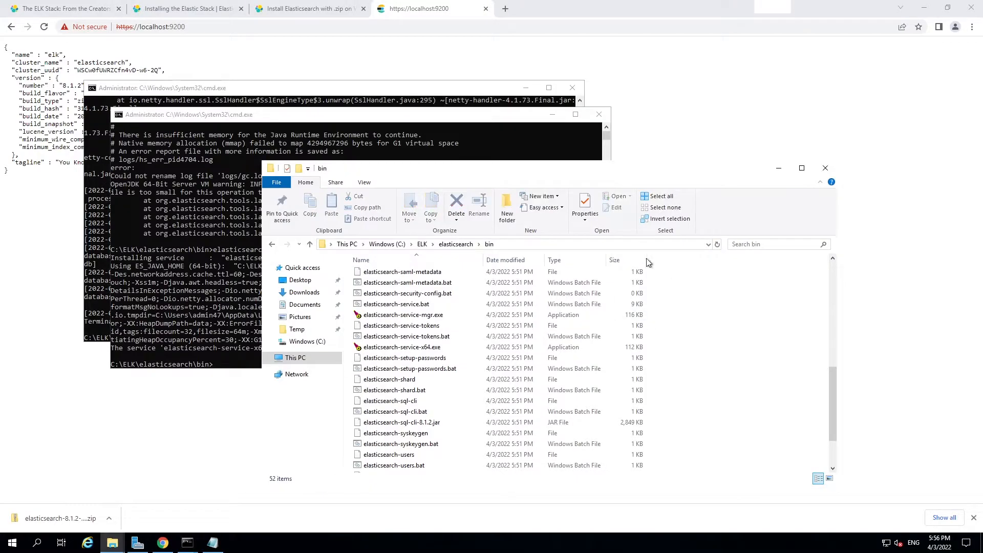
left_click(451, 244)
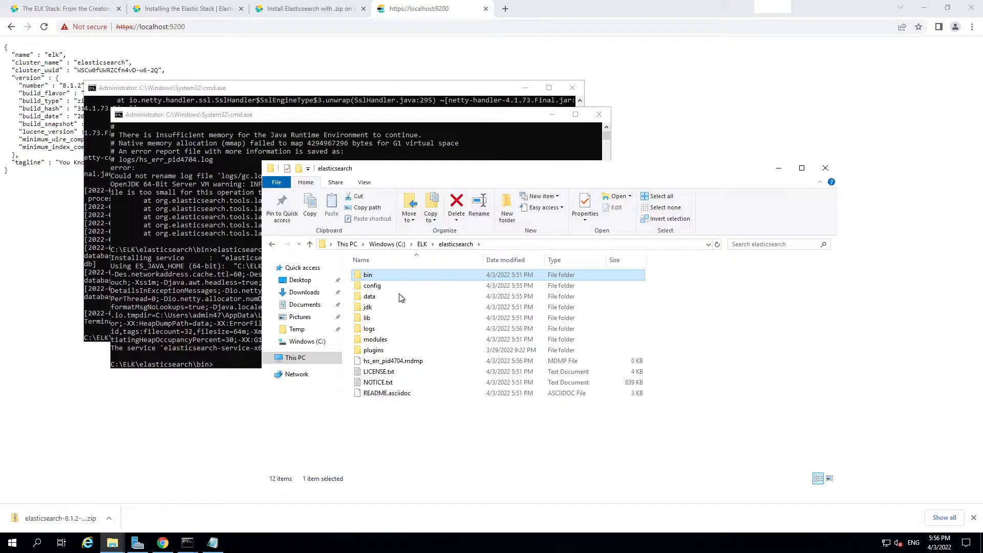
Search the web for "wacs letsencrypt" in a new browser tab and open the win-acme website
key("ctrl+t")
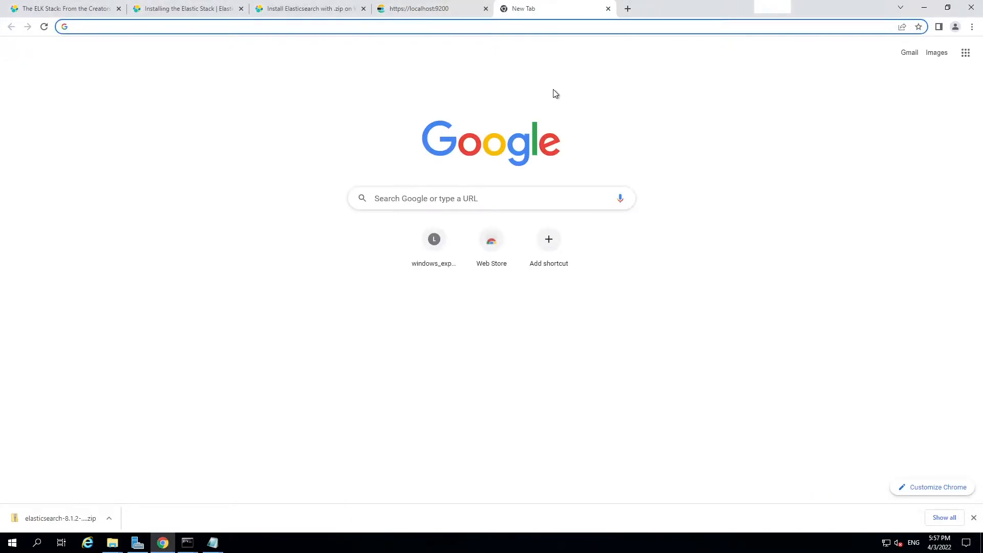
type("w")
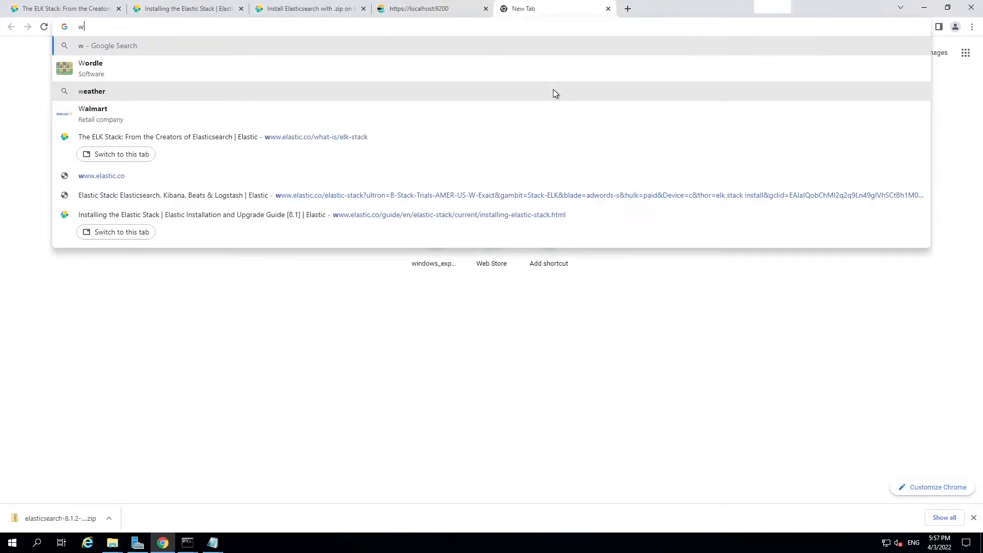
type("acs")
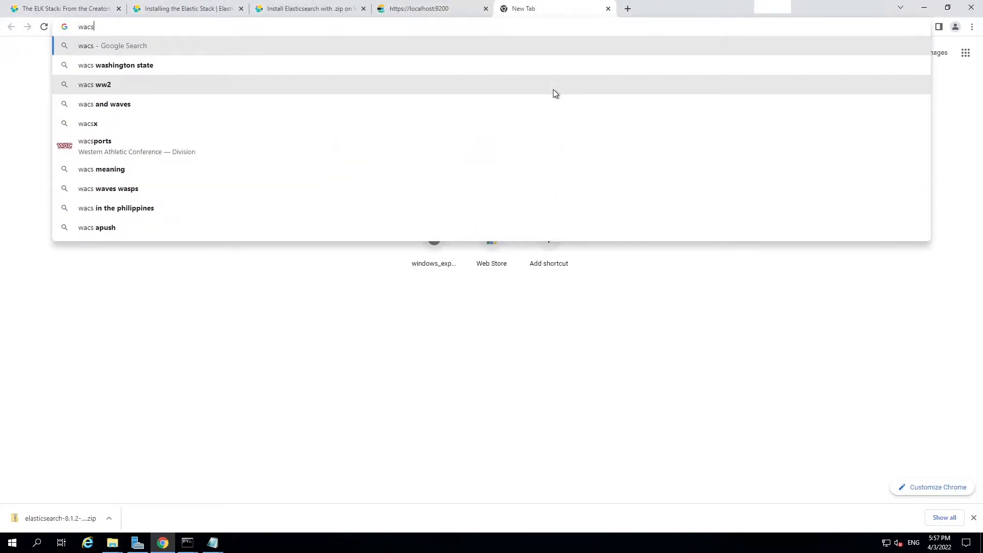
type(" lets")
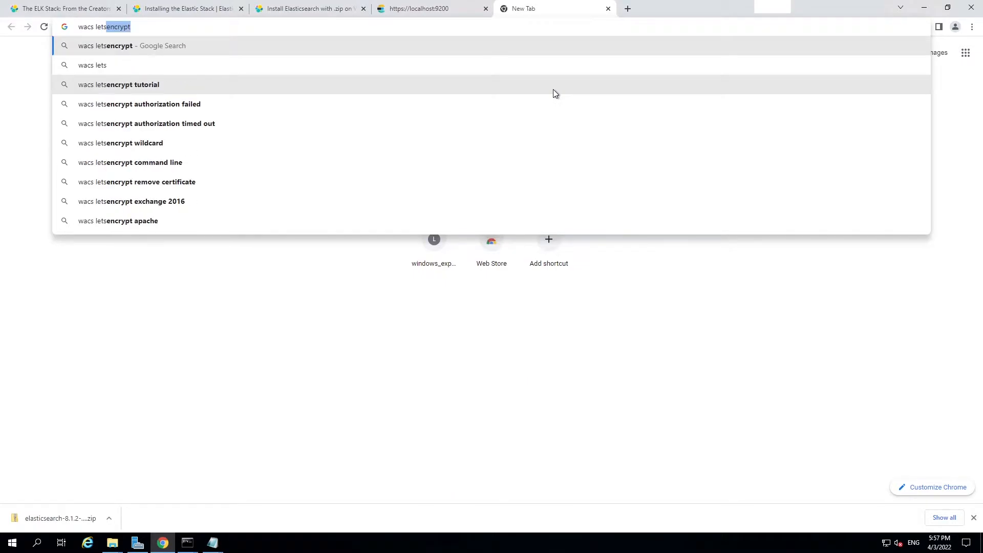
key("Return")
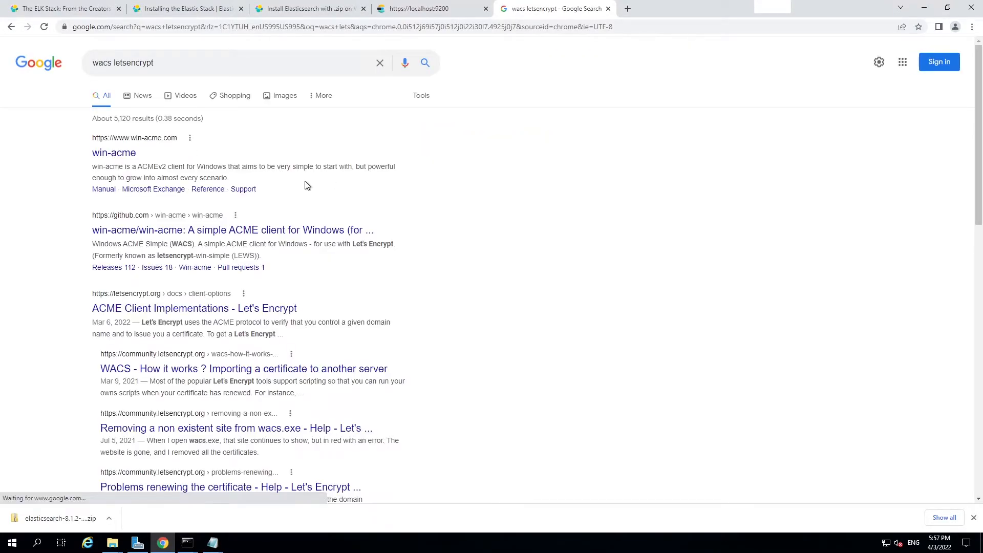
left_click(113, 155)
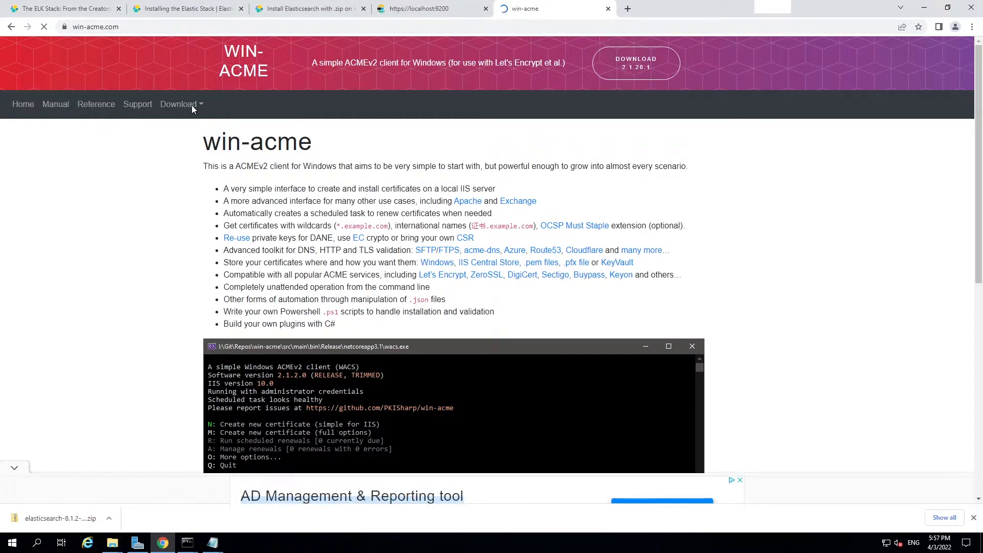
Download the recommended win-acme 2.1.20.1 release and show the zip file in its Downloads folder
left_click(194, 104)
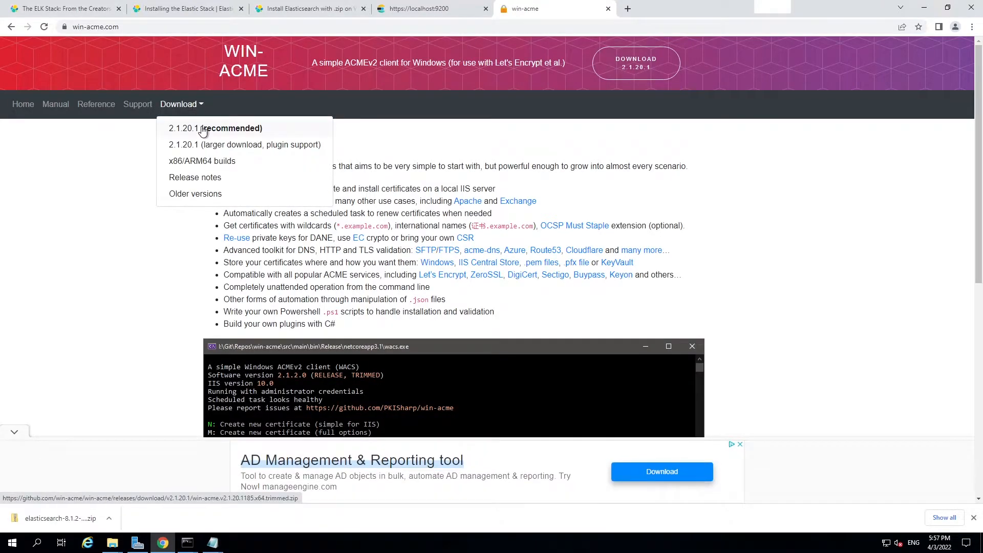
left_click(203, 130)
left_click(109, 518)
left_click(133, 484)
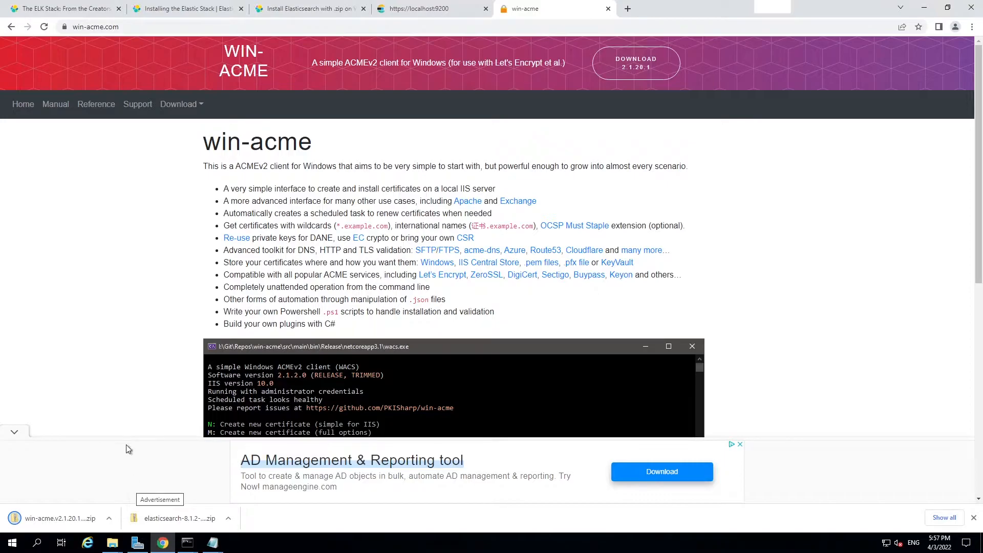
left_click(109, 518)
left_click(132, 488)
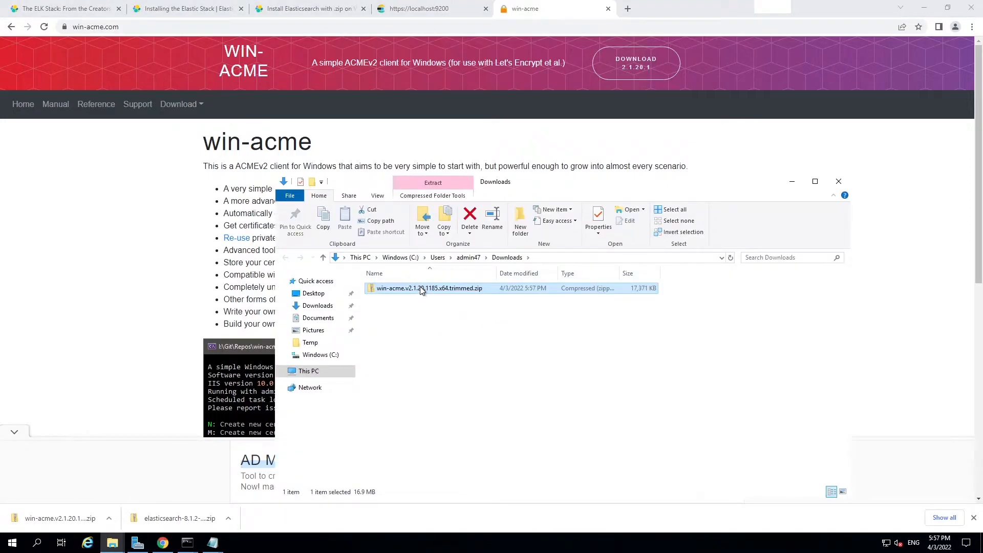
Transfer the downloaded win-acme zip file from Downloads into the C:\ELK folder
left_click(317, 379)
double_click(412, 400)
double_click(391, 288)
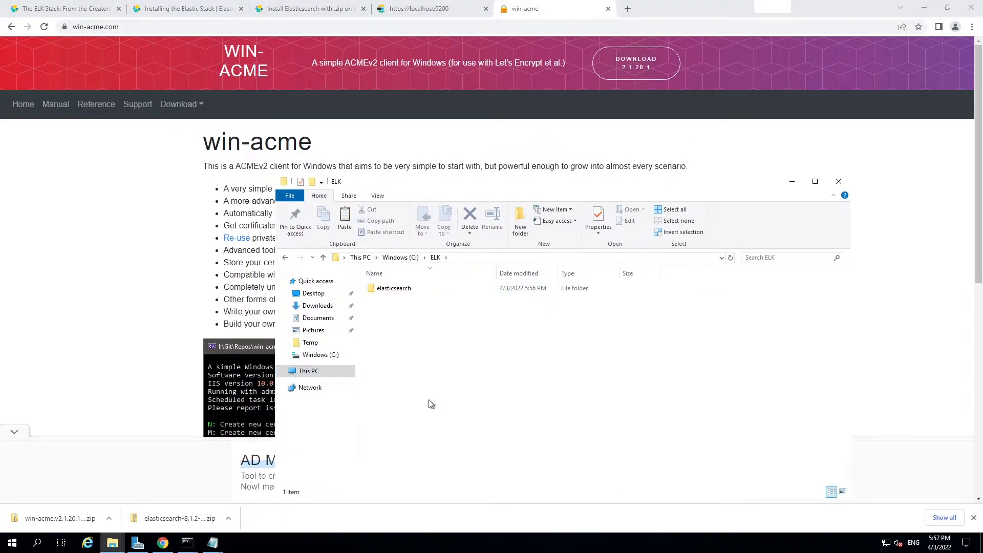
key("ctrl+v")
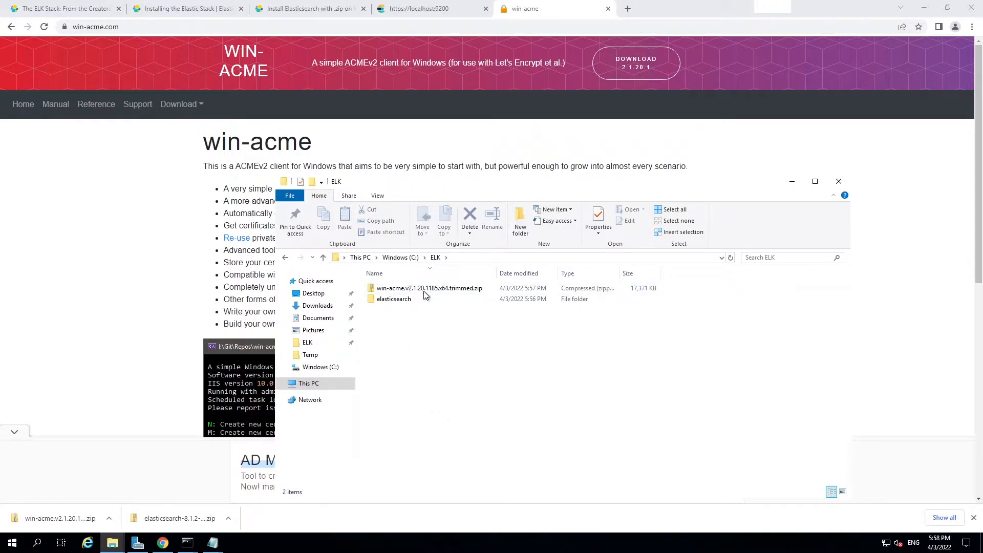
Extract the win-acme zip into C:\ELK\win-acme.v2.1.20.1185.x64.trimmed and delete the zip file
right_click(424, 293)
left_click(446, 324)
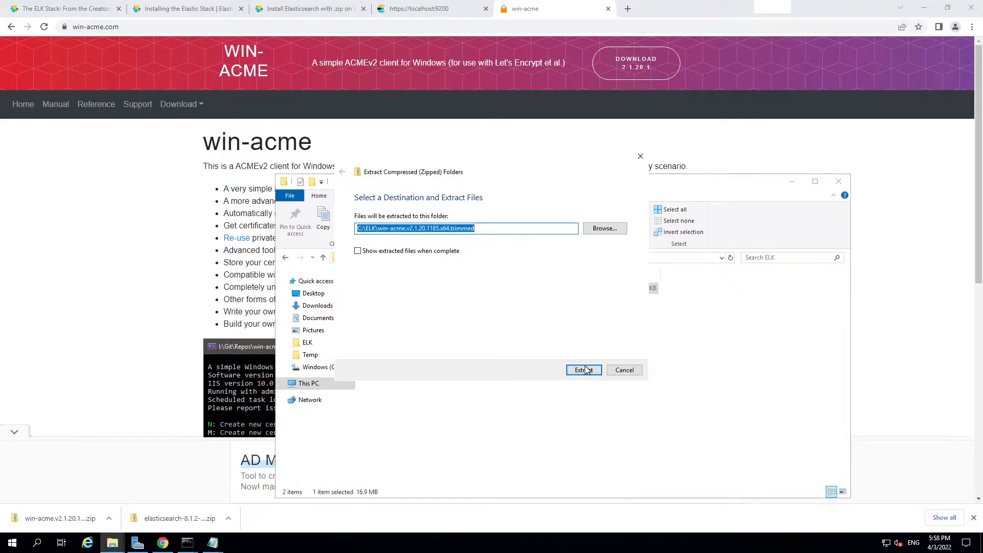
left_click(585, 370)
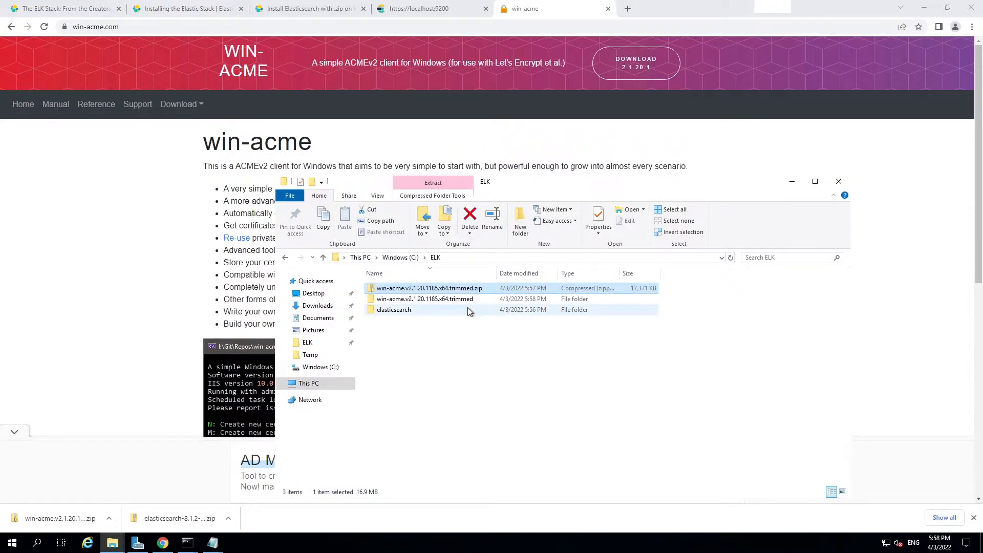
key("Delete")
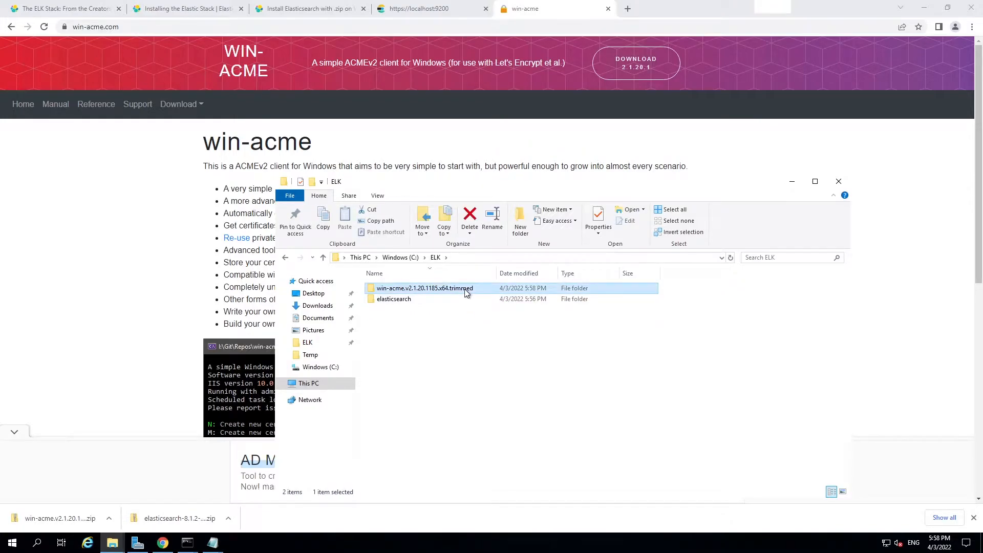
Open the extracted win-acme folder and start a command prompt in it
double_click(465, 289)
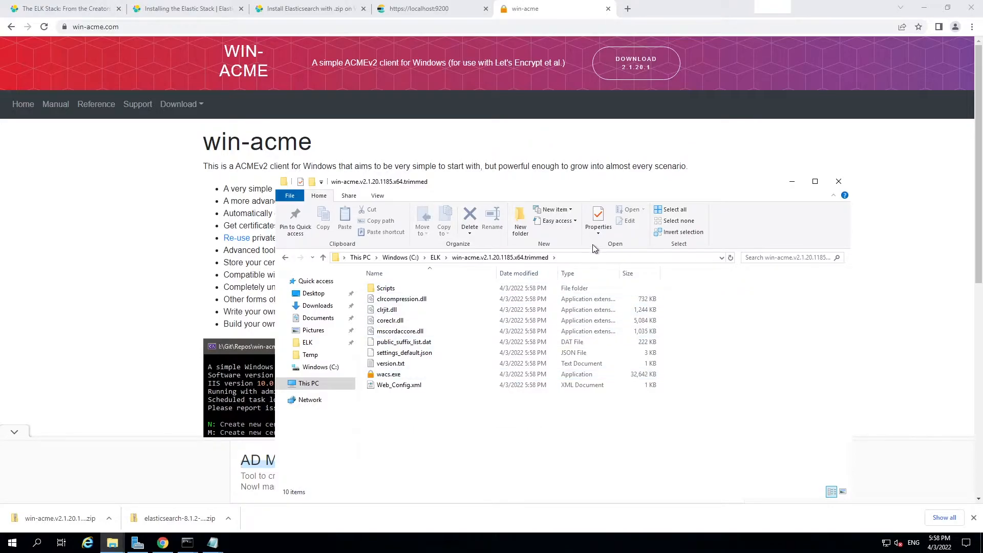
left_click(598, 259)
type("cmd")
key("Return")
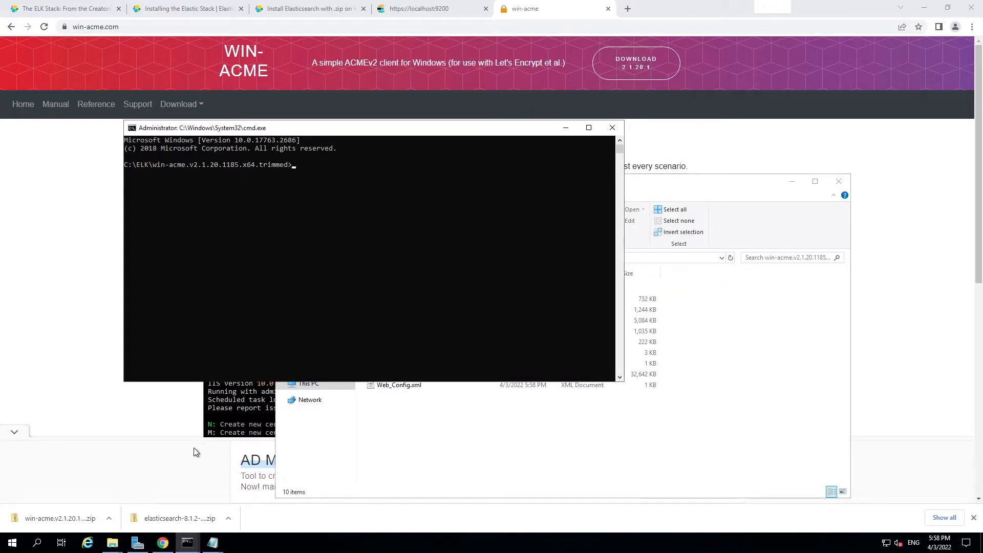
Add the server host name elk.westus2.cloudapp.azure.com to the untitled Notepad document below the two passwords
left_click(109, 548)
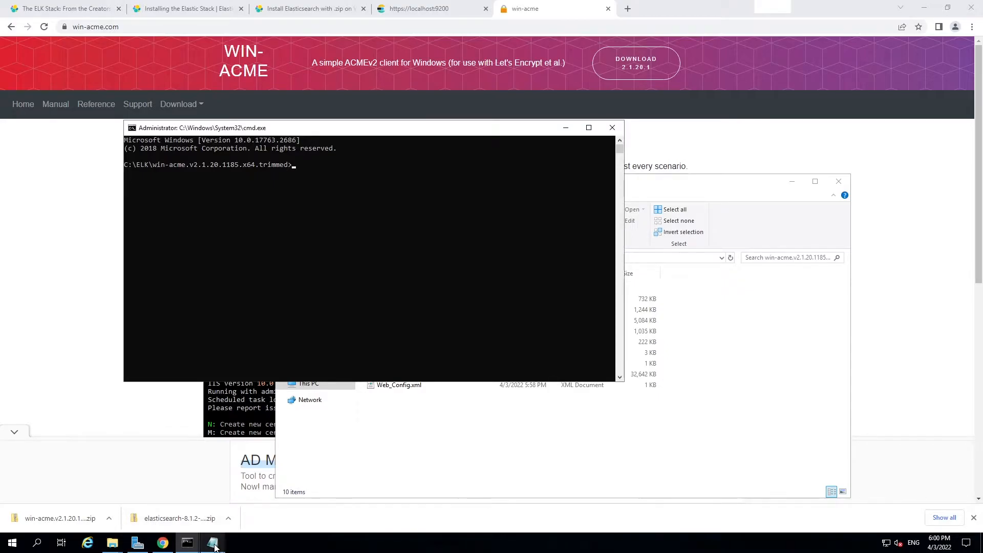
mouse_move(212, 543)
left_click(156, 499)
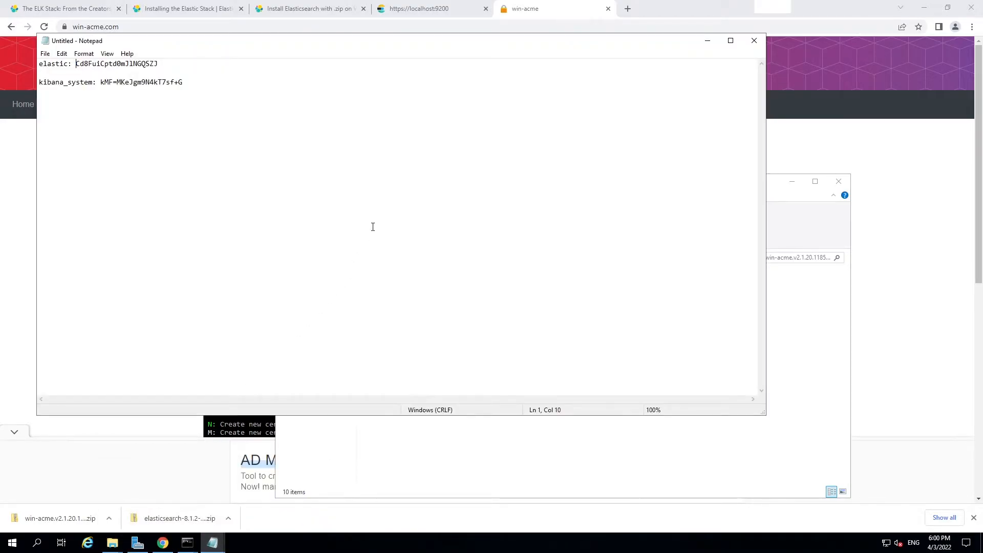
left_click(384, 156)
key("Return")
key("Return")
type("elk.westus2.cloudapp.azure.com")
left_click(246, 426)
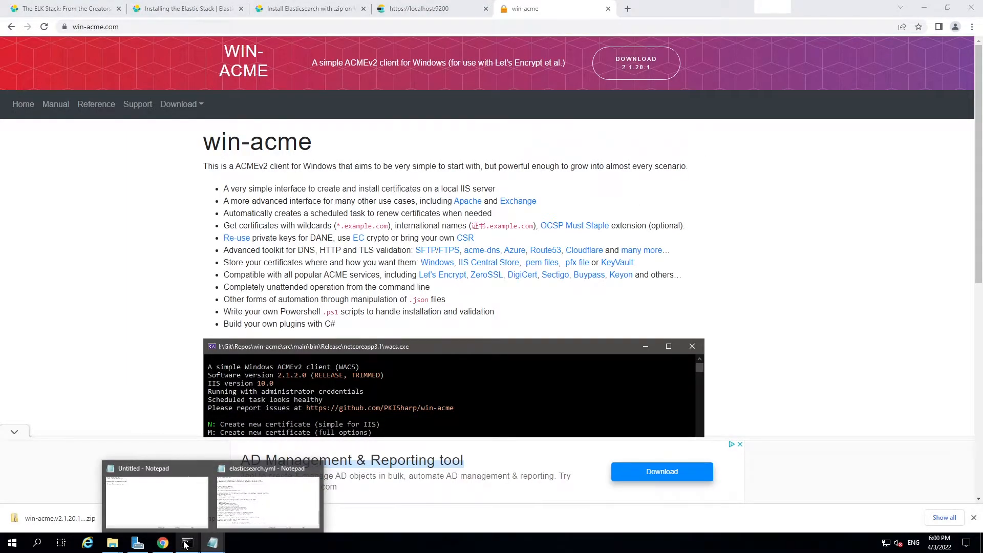
Create the certificate at the win-acme prompt with wacs --source manual --host elk.westus2.cloudapp.azure.com --store pemfiles --pemfilespath C:\ELK
mouse_move(187, 543)
left_click(399, 490)
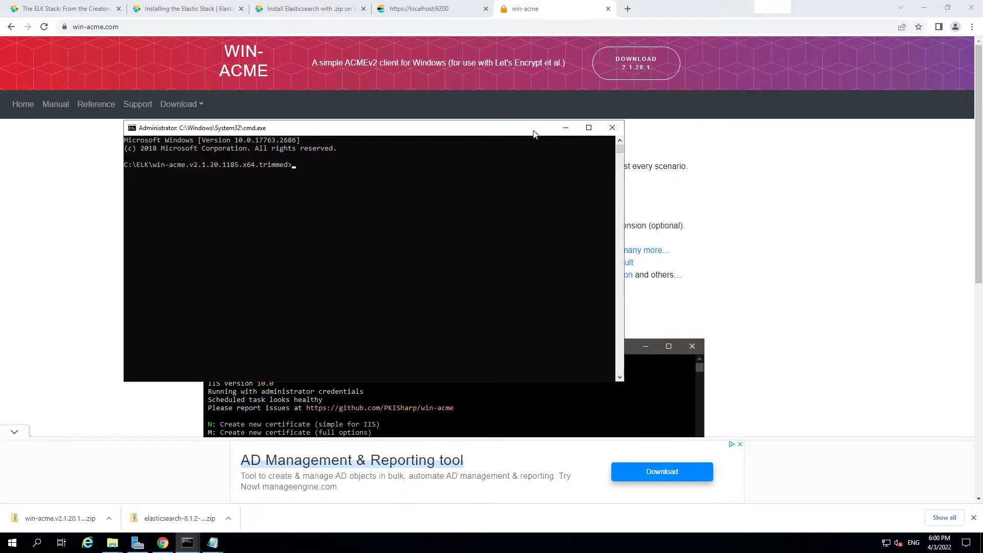
type("wacs --source manual")
type("--host")
right_click(431, 250)
type("--s")
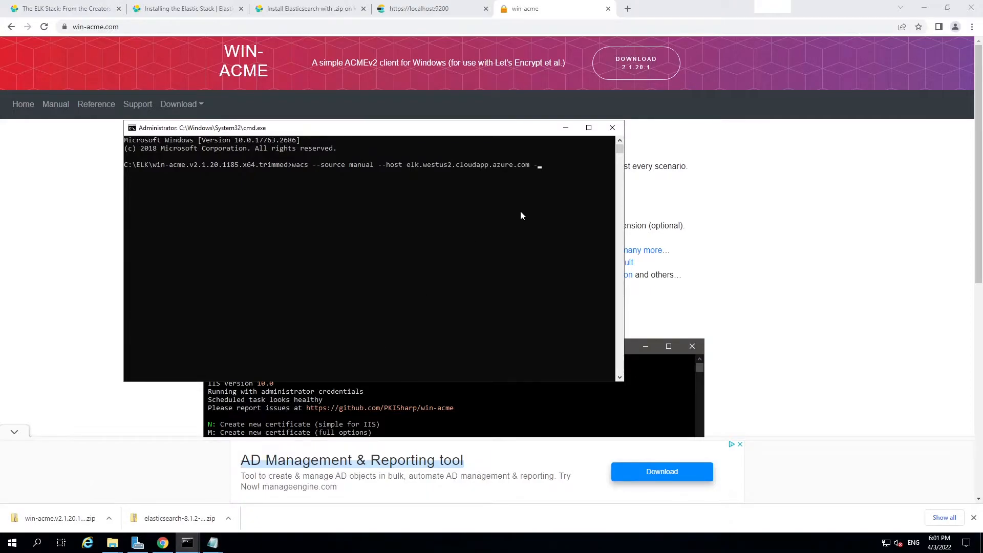
type("tore pemfiles --pemfilespath C;\\ELK")
key("BackSpace")
type(":")
key("Return")
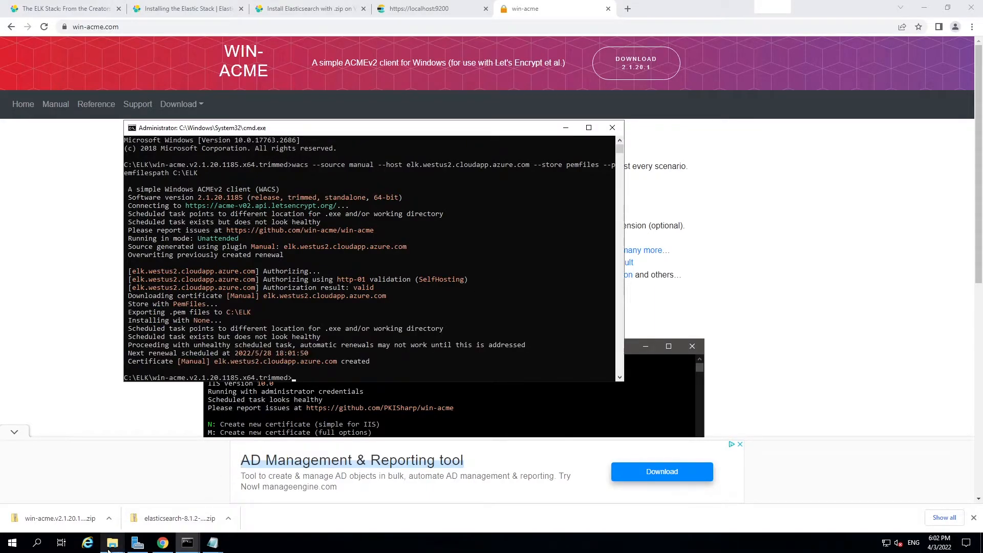
Go to C:\ELK in File Explorer and pick the four elk.westus2.cloudapp.azure.com PEM files for copying
mouse_move(108, 549)
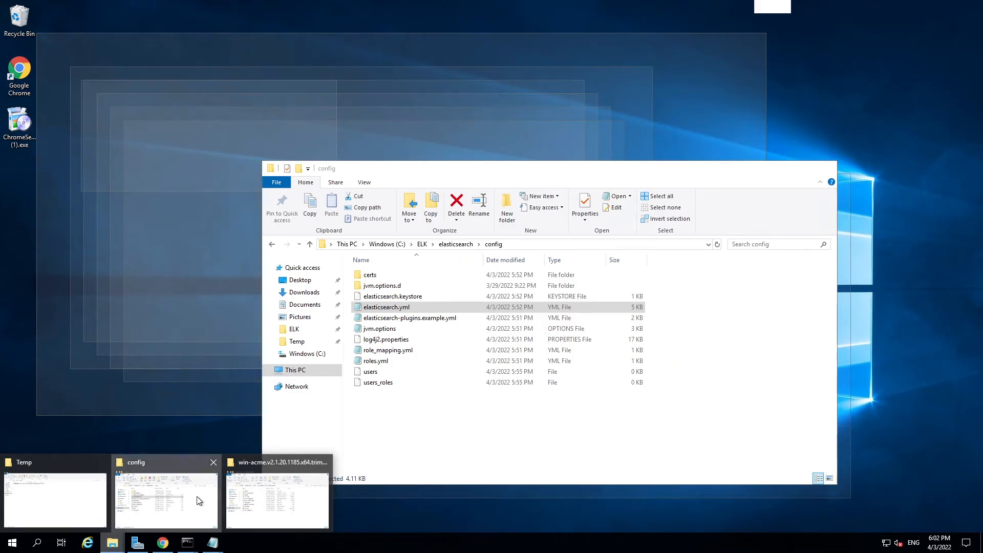
left_click(189, 504)
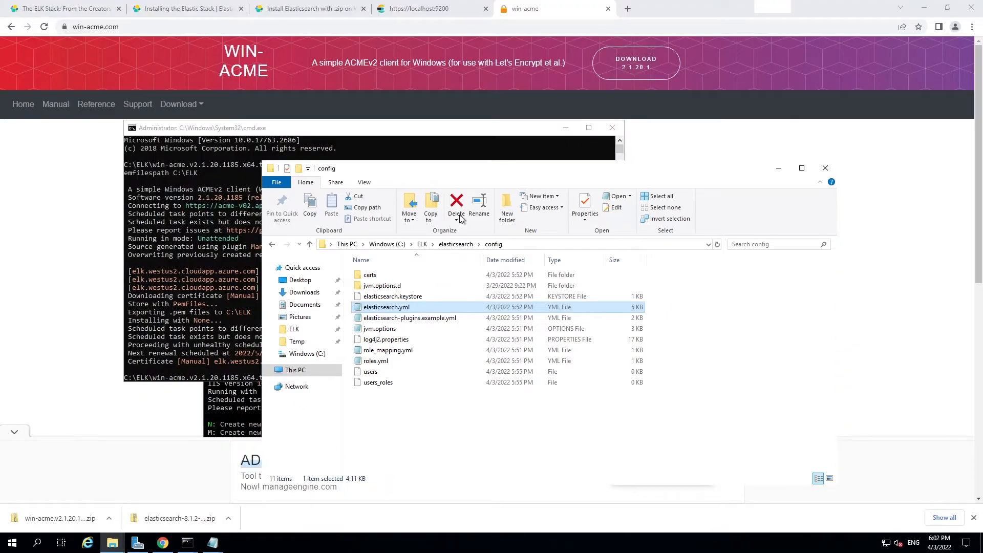
left_click(423, 245)
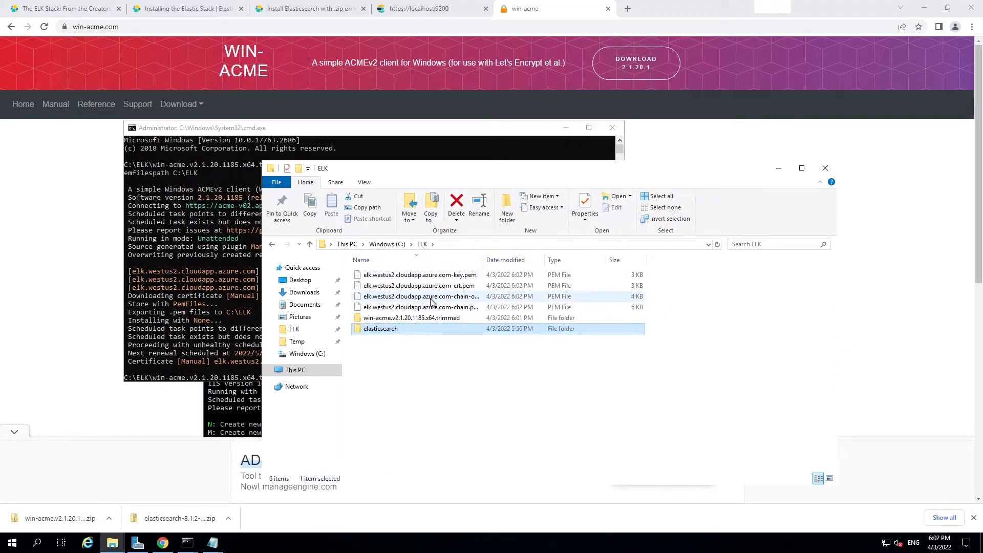
left_click(465, 277)
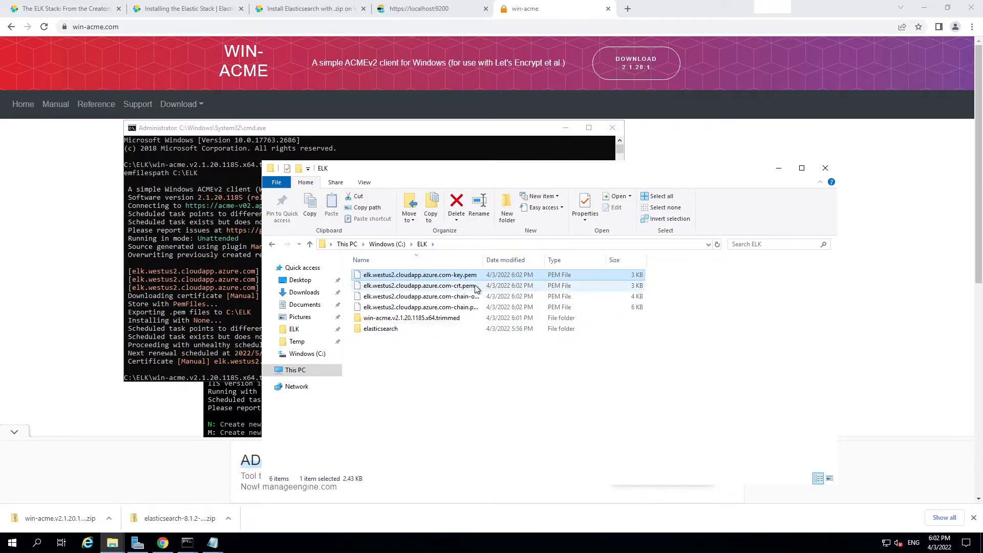
left_click(475, 287, "ctrl")
left_click_drag(484, 260, 529, 254)
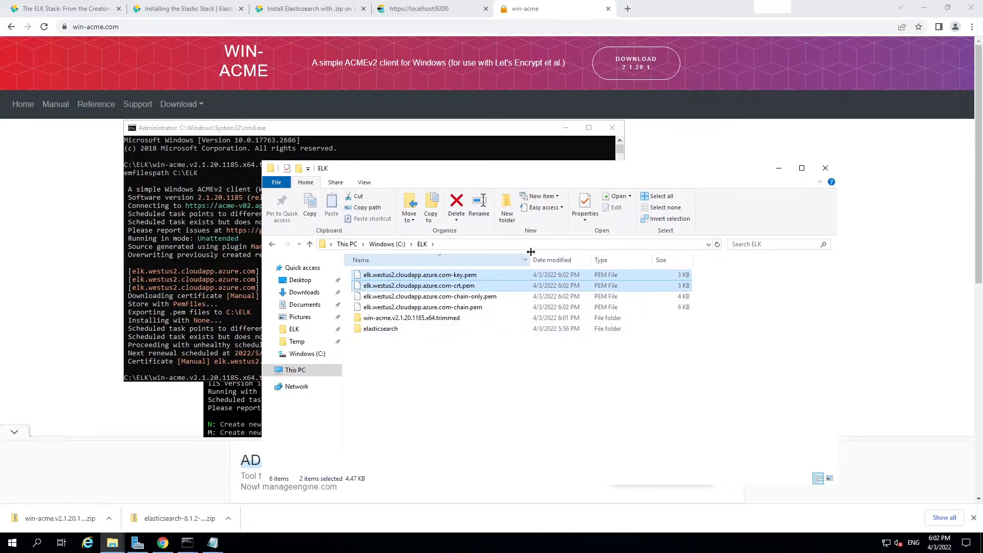
left_click(474, 307, "ctrl")
Paste the four PEM files into elasticsearch\config\certs and return to the config folder
double_click(390, 329)
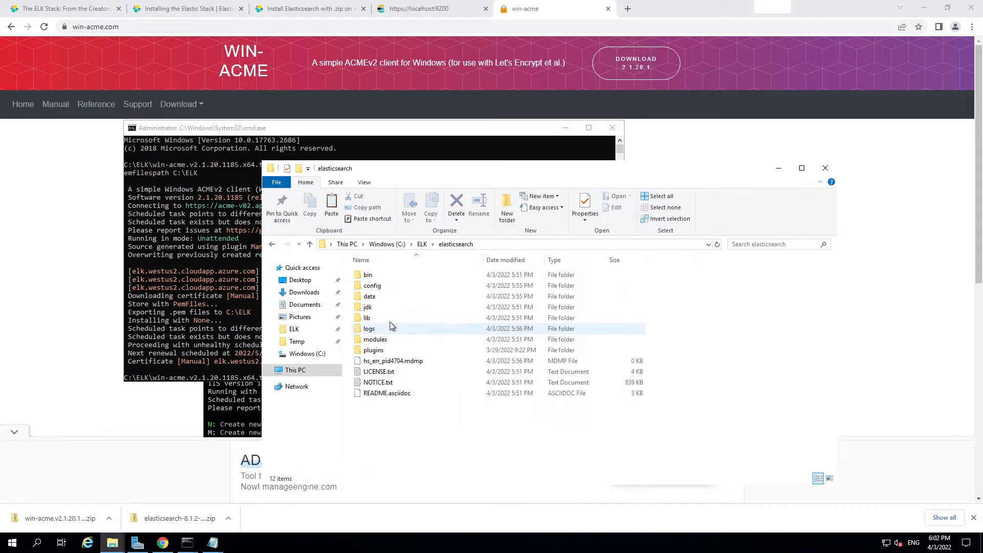
double_click(379, 286)
right_click(450, 432)
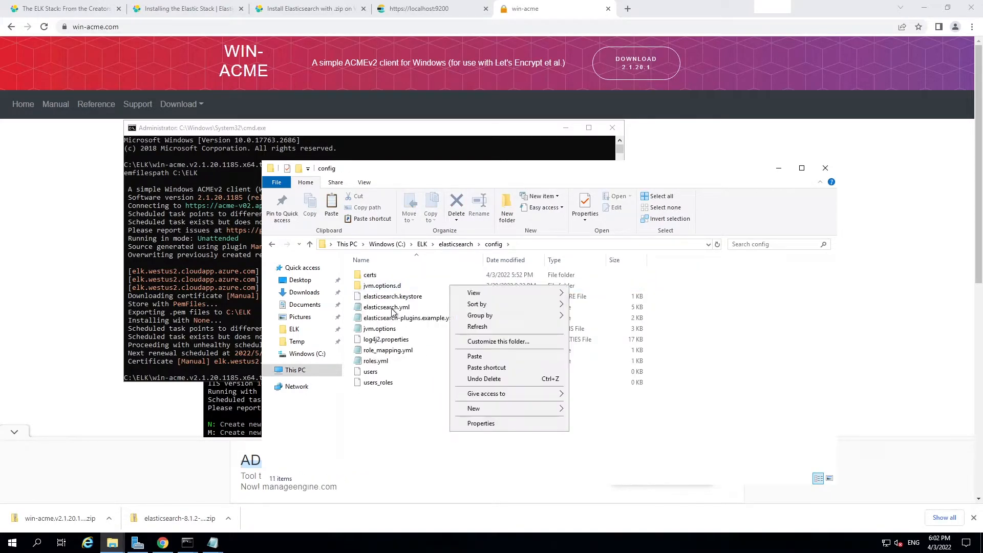
double_click(370, 275)
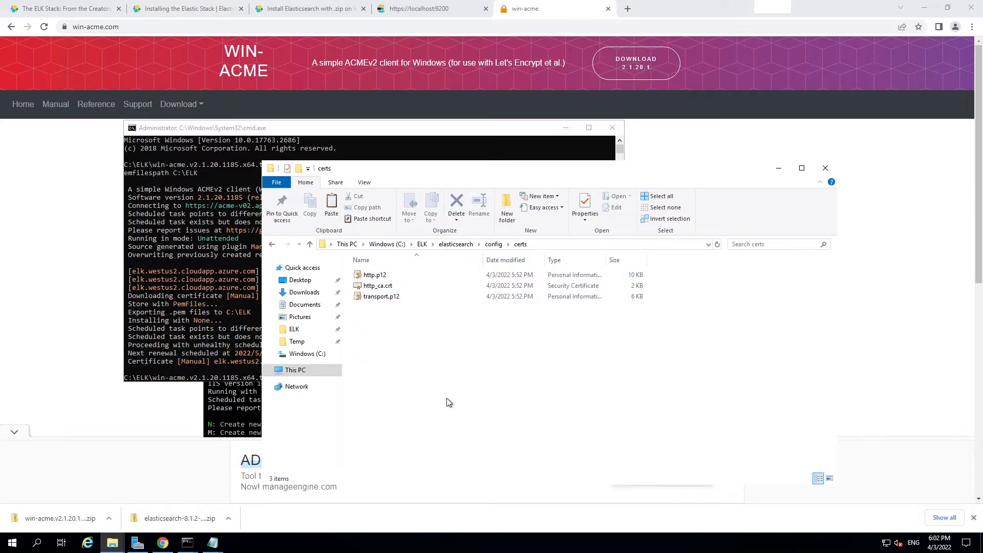
key("ctrl+v")
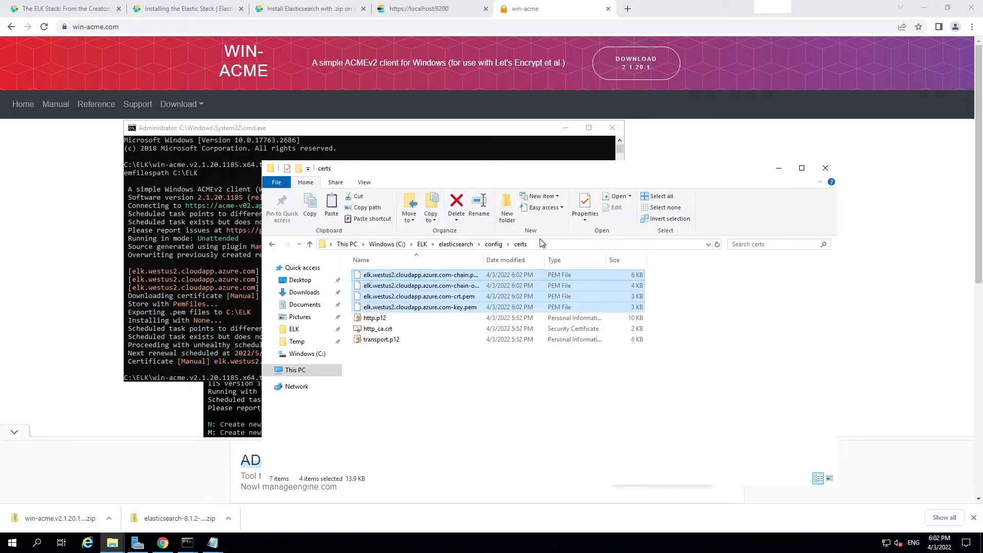
left_click(494, 246)
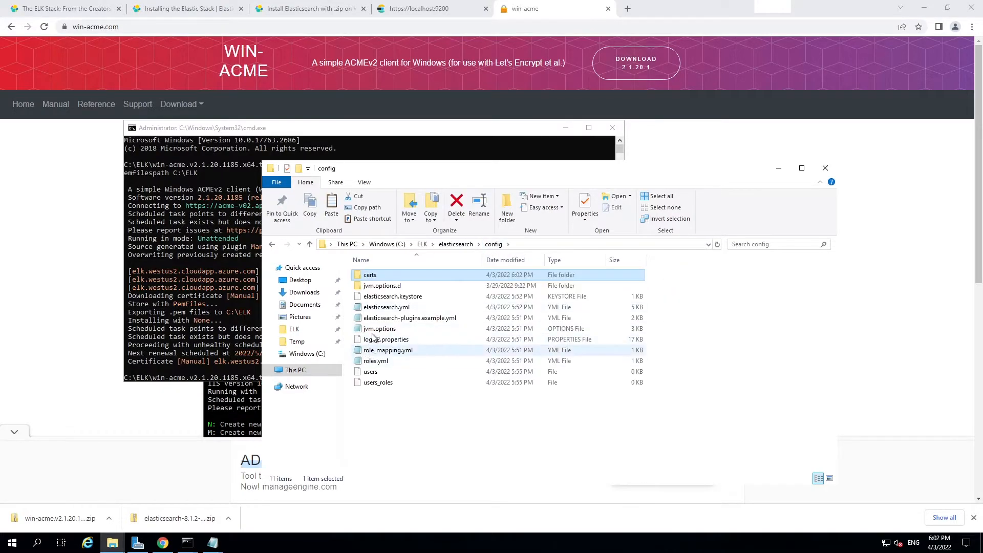
In elasticsearch.yml, replace the keystore.path line under xpack.security.http.ssl with empty key: and certificate: entries
double_click(405, 308)
scroll(416, 311, "down", 14)
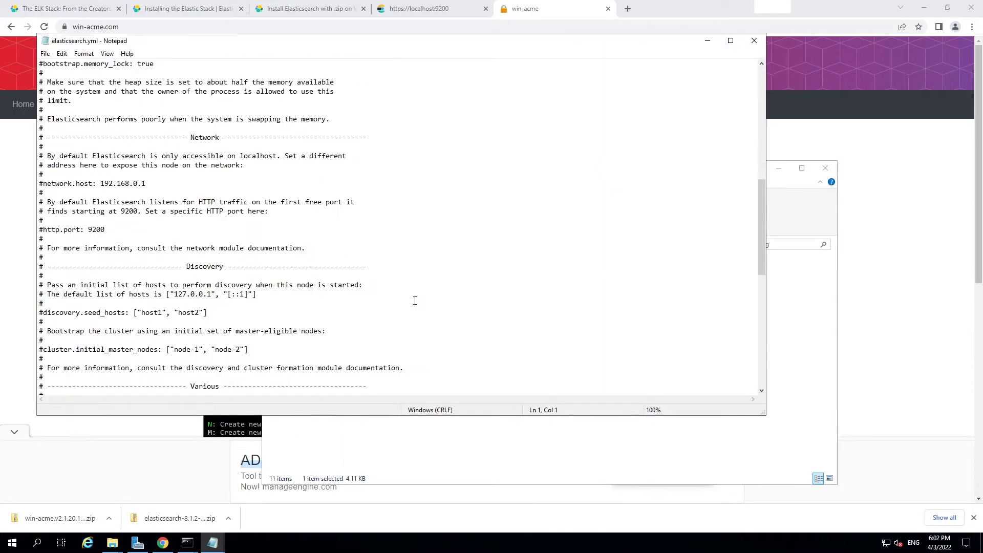
scroll(416, 318, "down", 12)
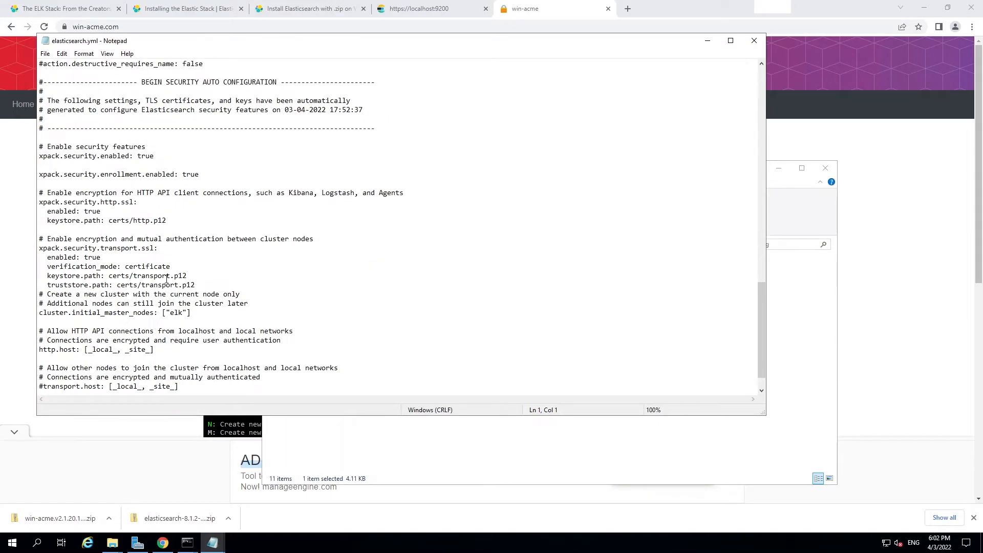
left_click_drag(47, 220, 167, 220)
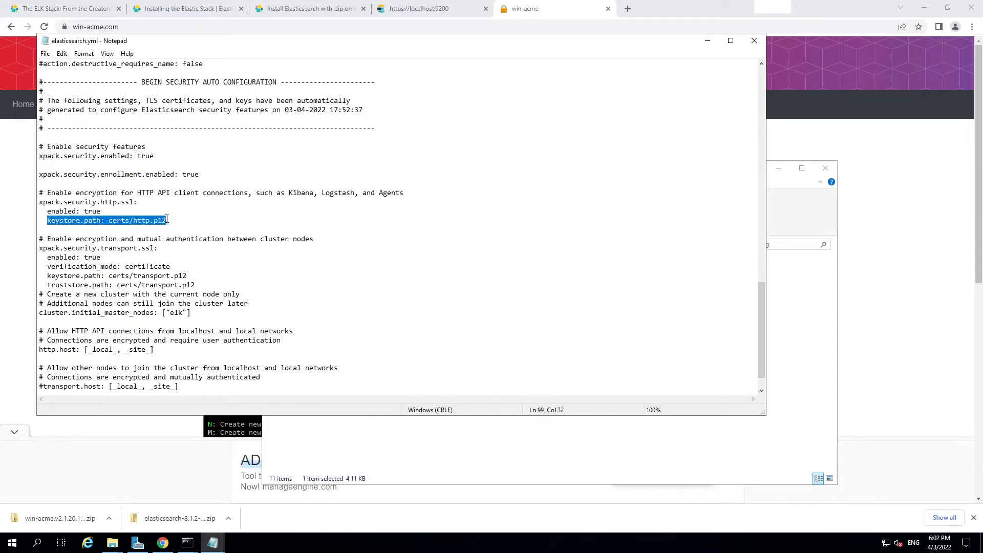
key("Delete")
type("key:")
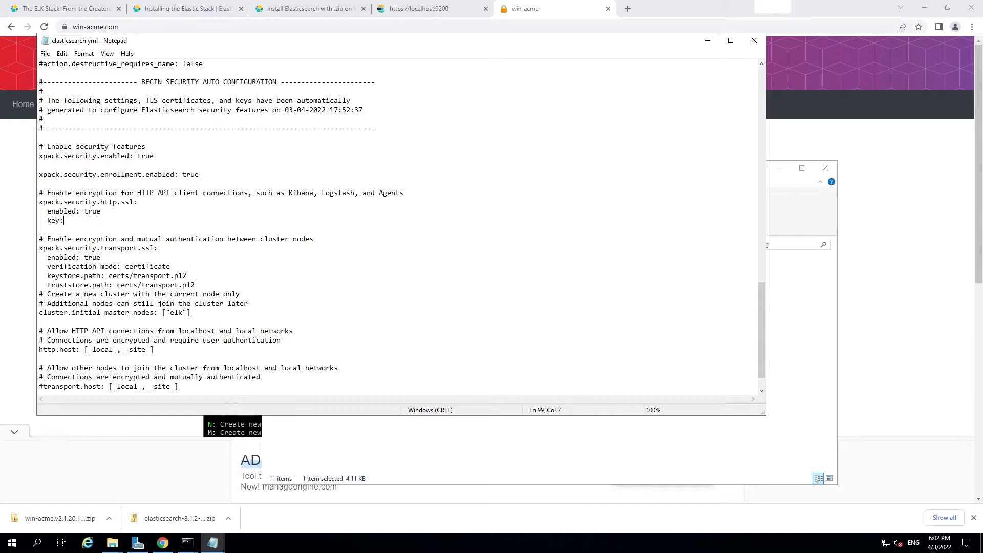
key("Return")
type("certificate:")
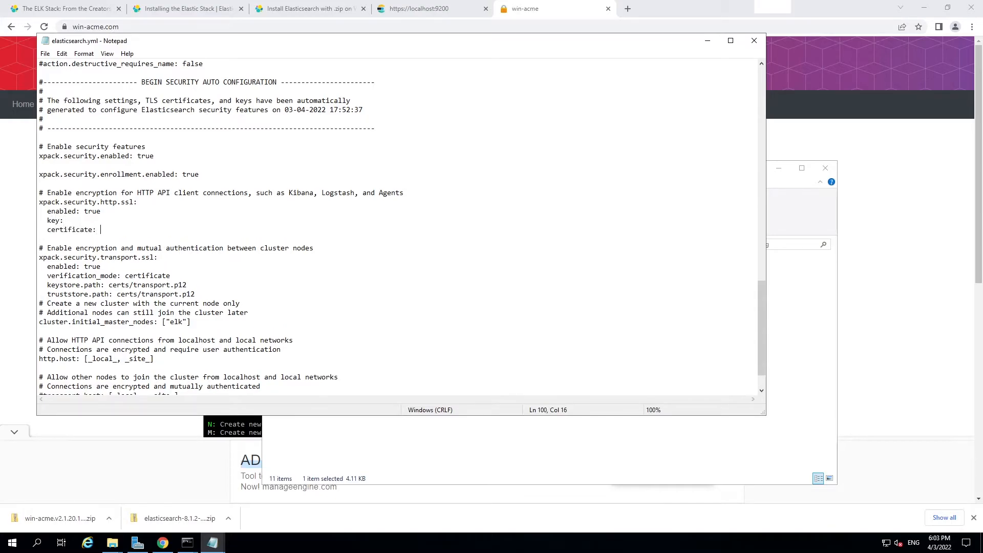
Set the key entry to the unquoted path C:\ELK\elasticsearch\config\certs\elk.westus2.cloudapp.azure.com-key.pem, copied from the certs folder
left_click(711, 456)
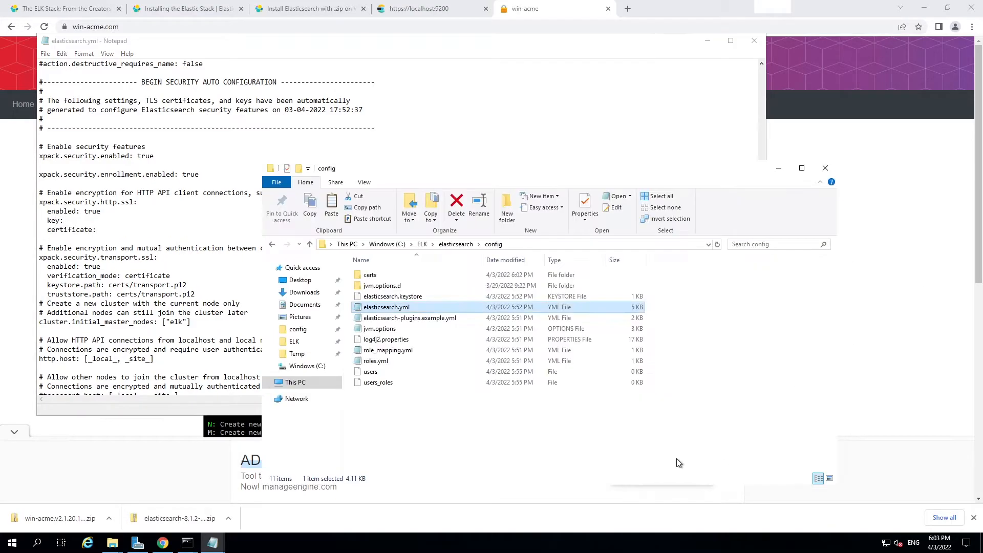
double_click(383, 276)
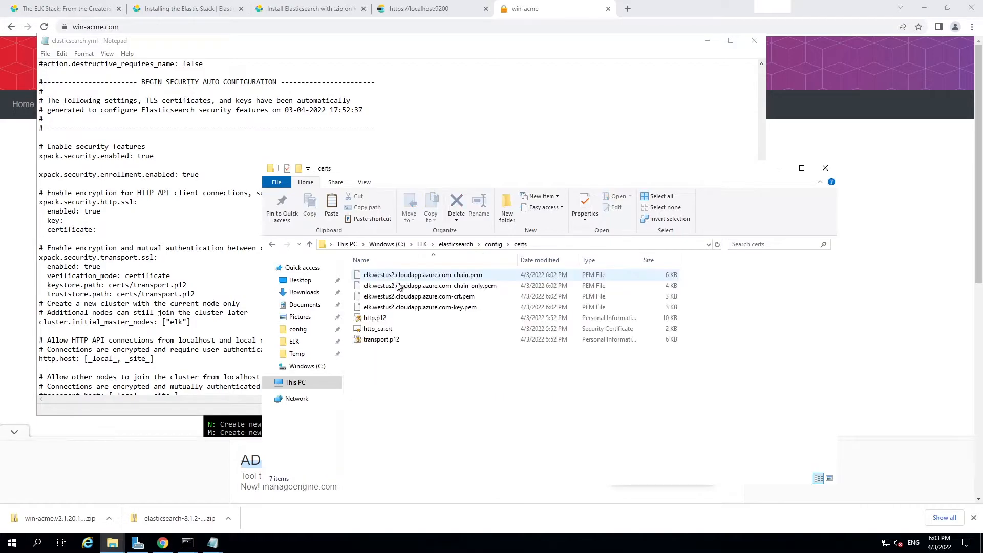
left_click(451, 309)
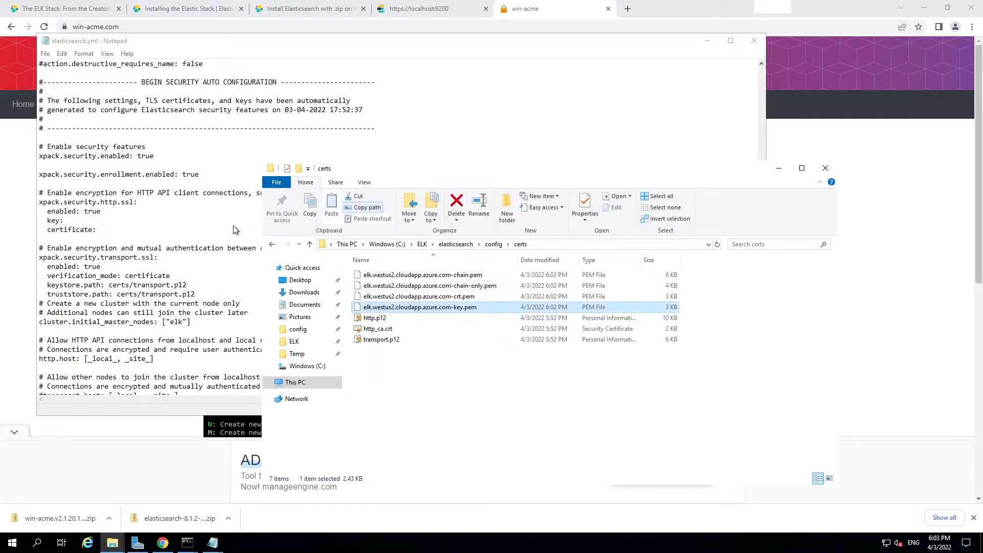
left_click(144, 211)
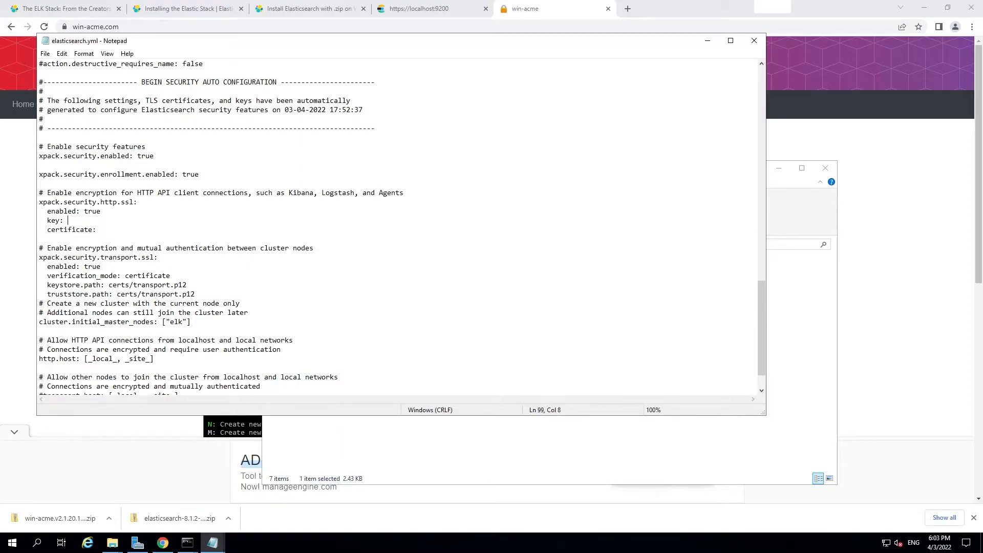
type("\"C:\\ELK\\elasticsearch\\config\\certs\\elk.westus2.cloudapp.azure.com-key.pem\"")
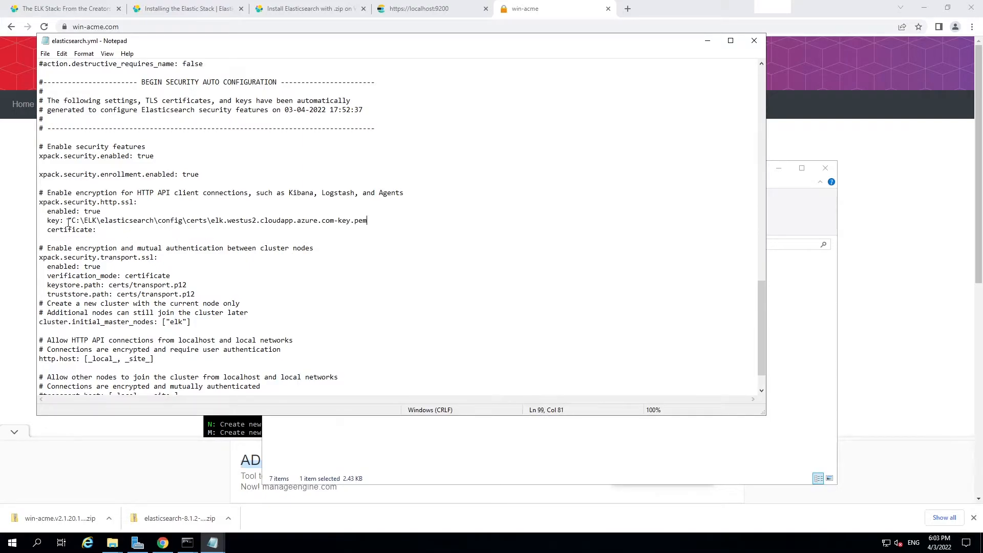
key("BackSpace")
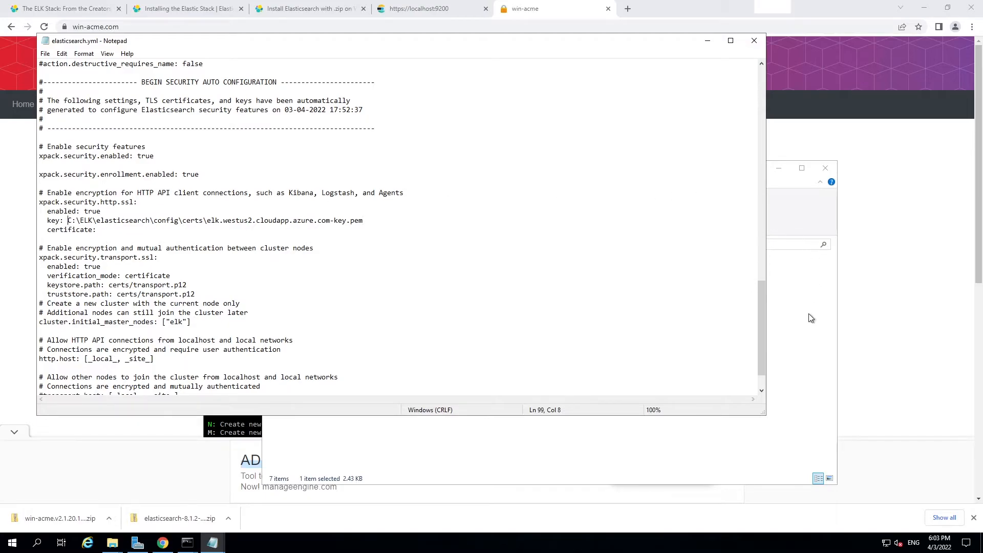
Set the certificate entry to the unquoted path C:\ELK\elasticsearch\config\certs\elk.westus2.cloudapp.azure.com-crt.pem, then save and close elasticsearch.yml
left_click(799, 316)
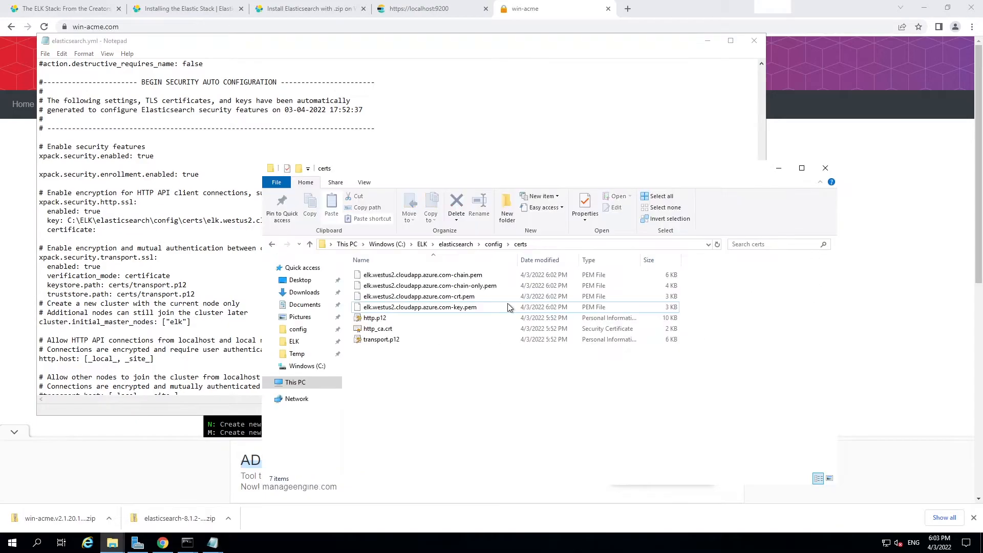
left_click(465, 297)
left_click(367, 208)
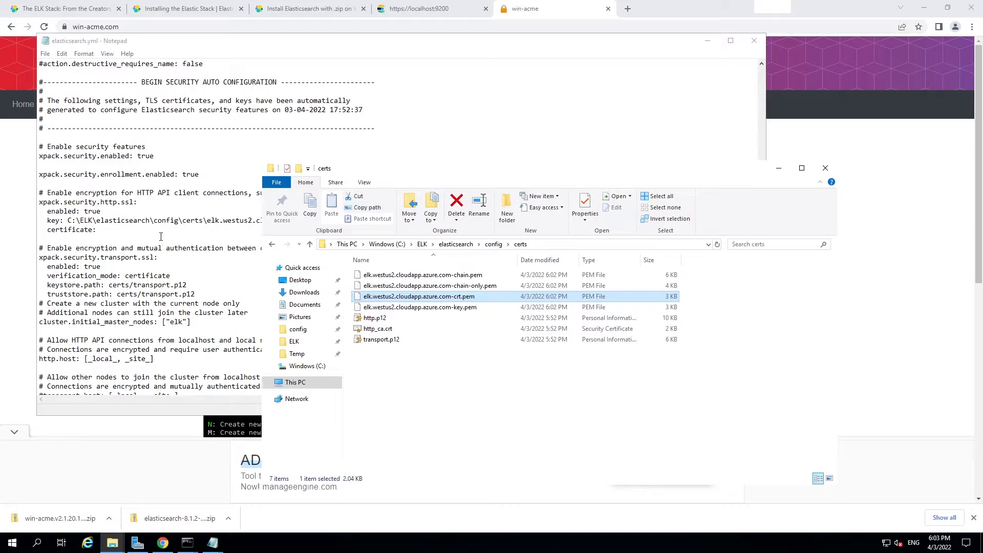
left_click(144, 229)
type("\"C:\\ELK\\elasticsearch\\config\\certs\\elk.westus2.cloudapp.azure.com-crt.pem\"")
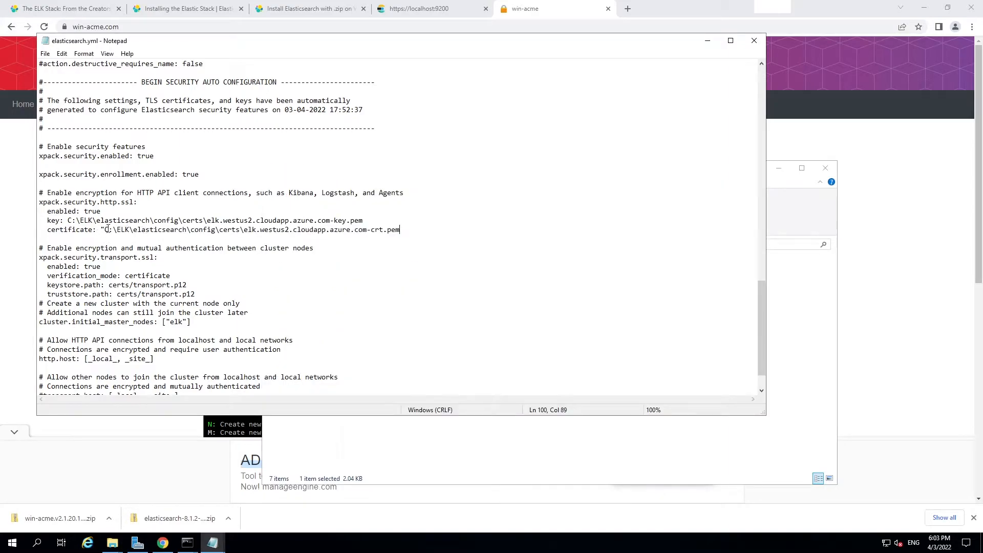
key("BackSpace")
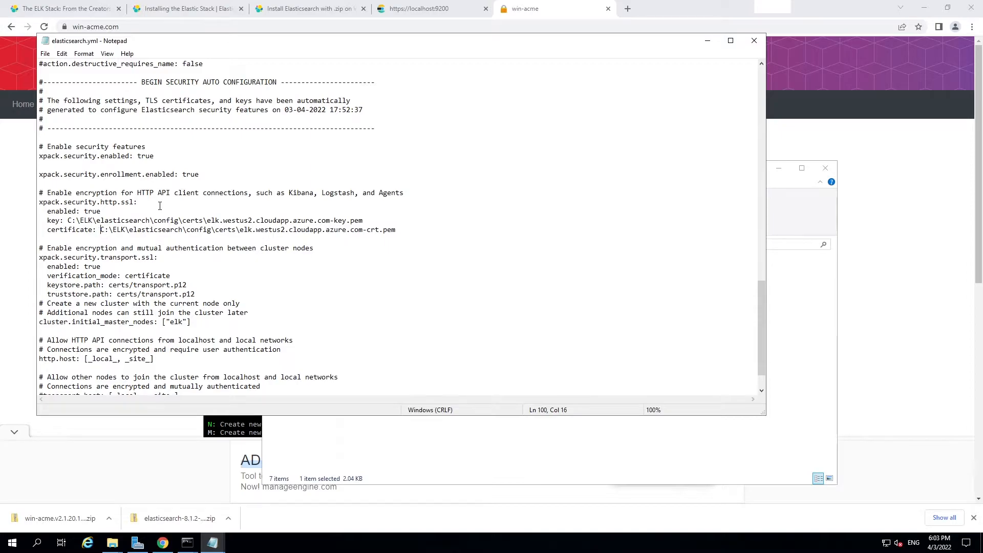
scroll(160, 206, "down", 2)
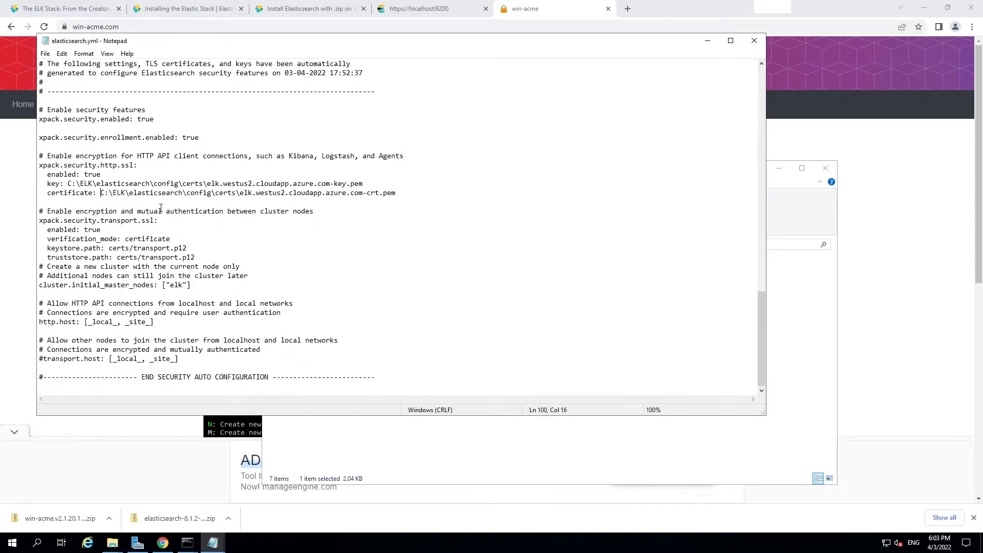
left_click(754, 42)
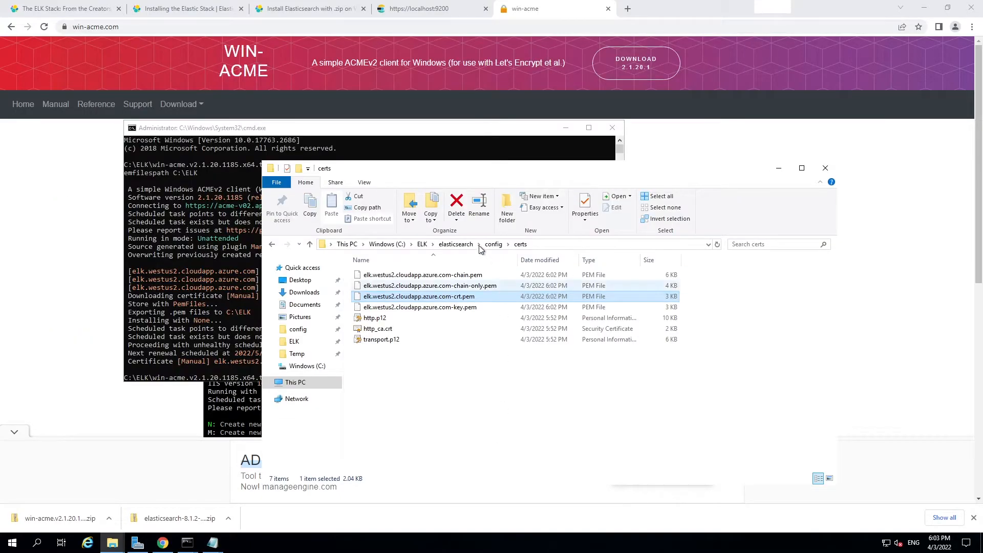
Open the Windows Services console and start the Elasticsearch 8.1.2 (elasticsearch-service-x64) service
left_click(456, 245)
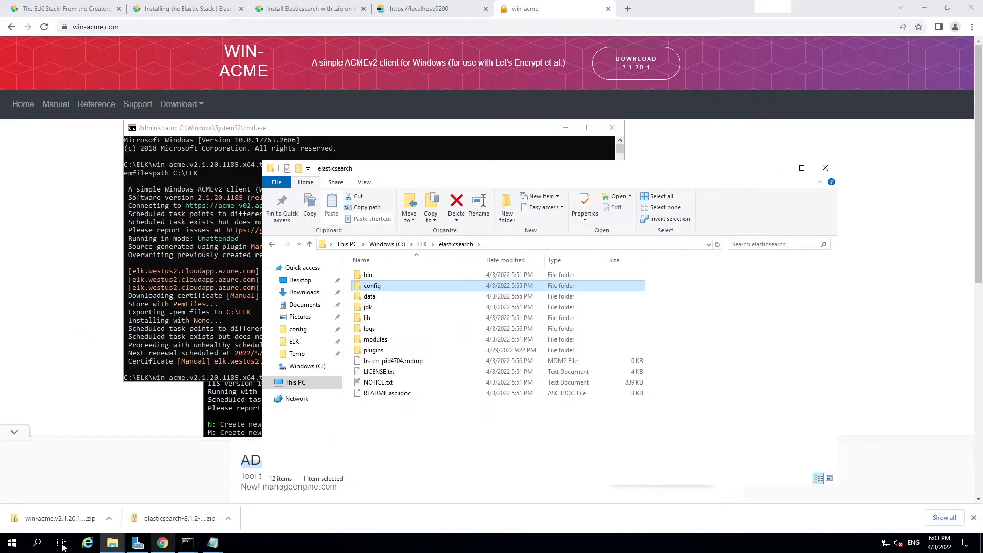
left_click(40, 544)
type("services")
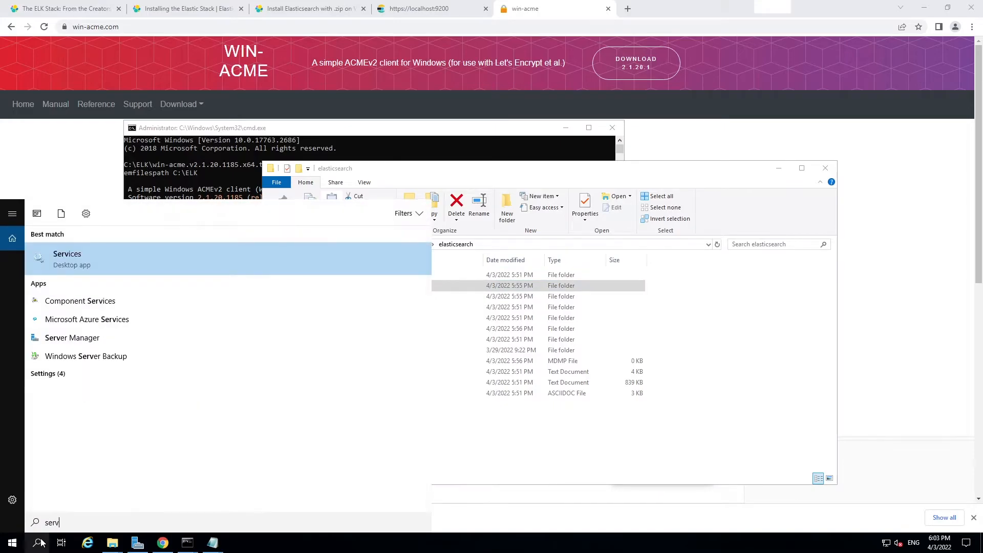
left_click(128, 253)
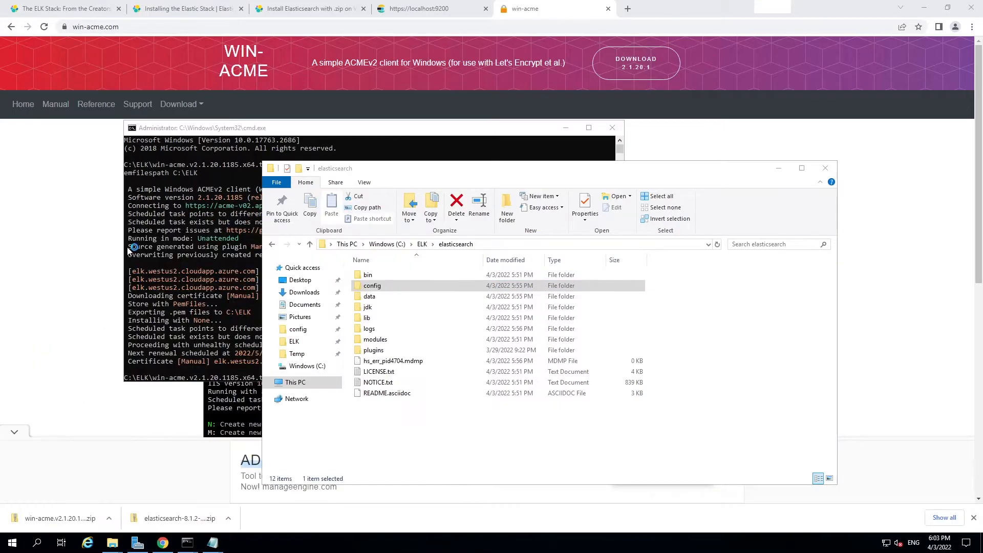
left_click(609, 256)
key("e")
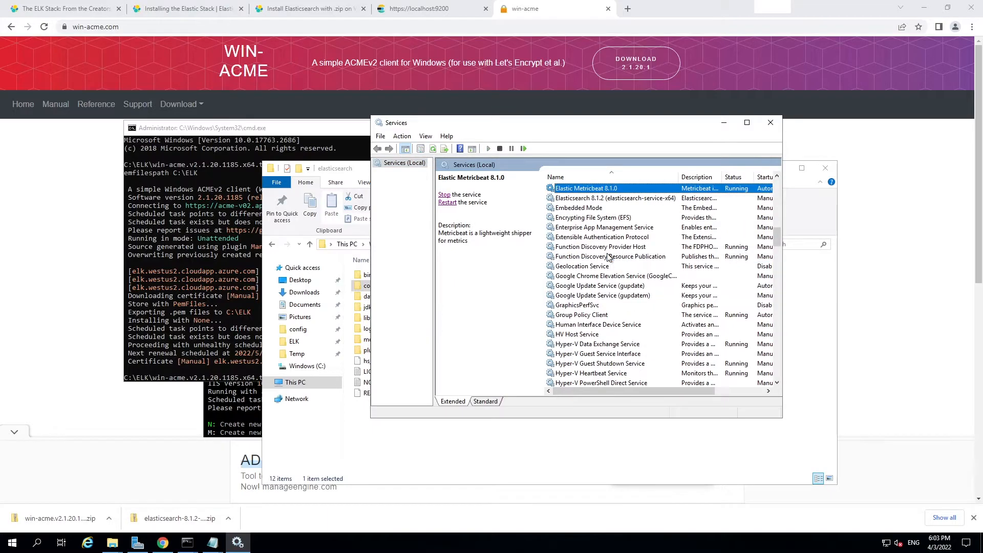
left_click(601, 200)
left_click(445, 203)
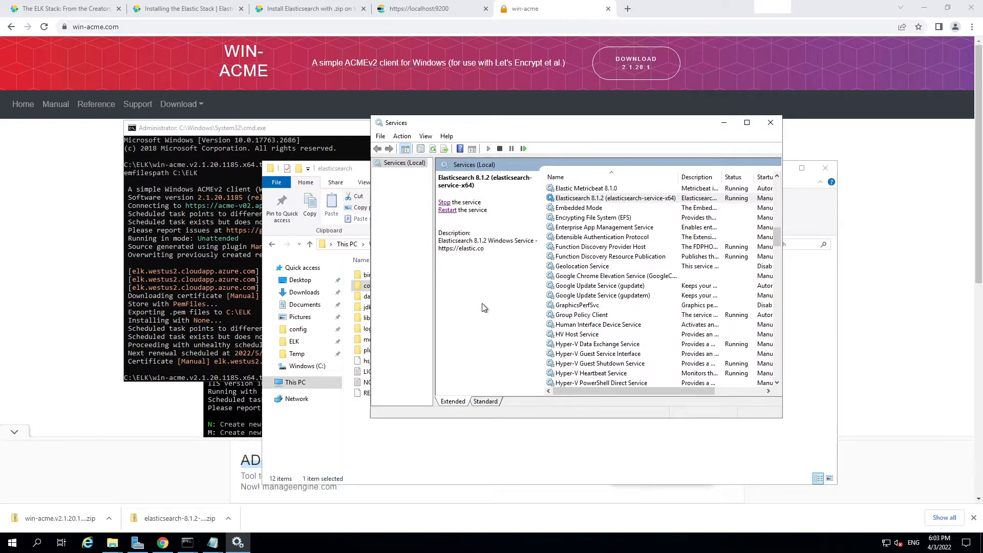
Open a new Chrome tab and copy the host name elk.westus2.cloudapp.azure.com from the untitled Notepad document
left_click(409, 11)
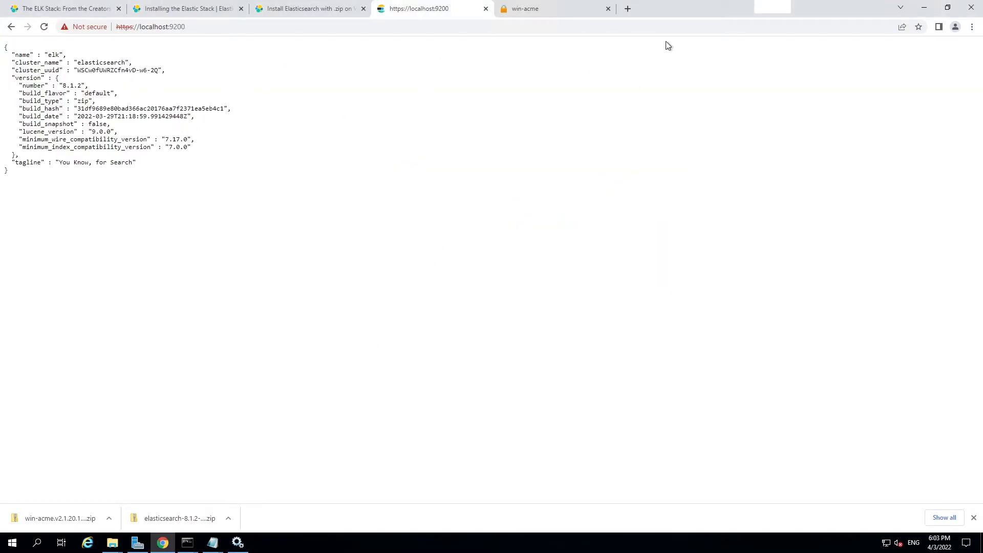
left_click(629, 9)
mouse_move(213, 543)
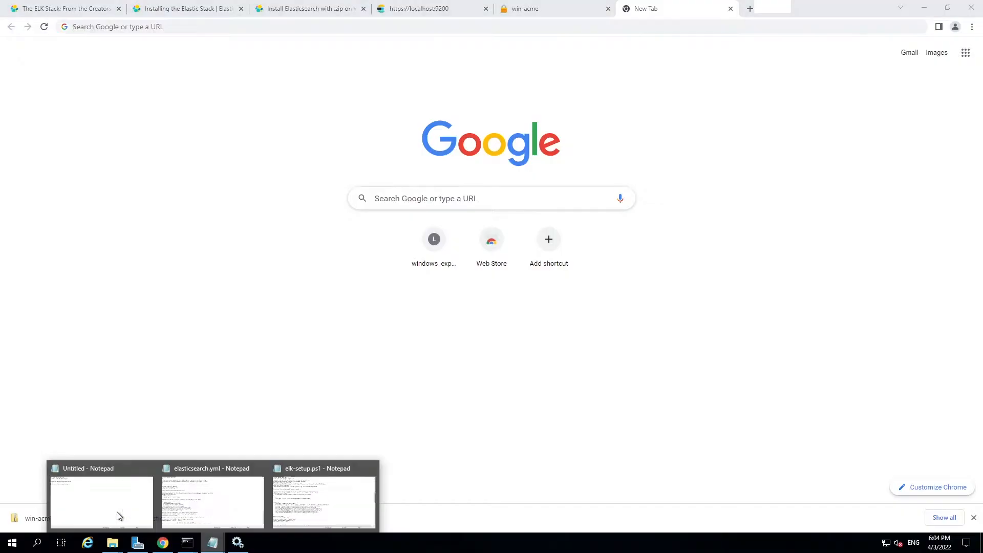
left_click(115, 509)
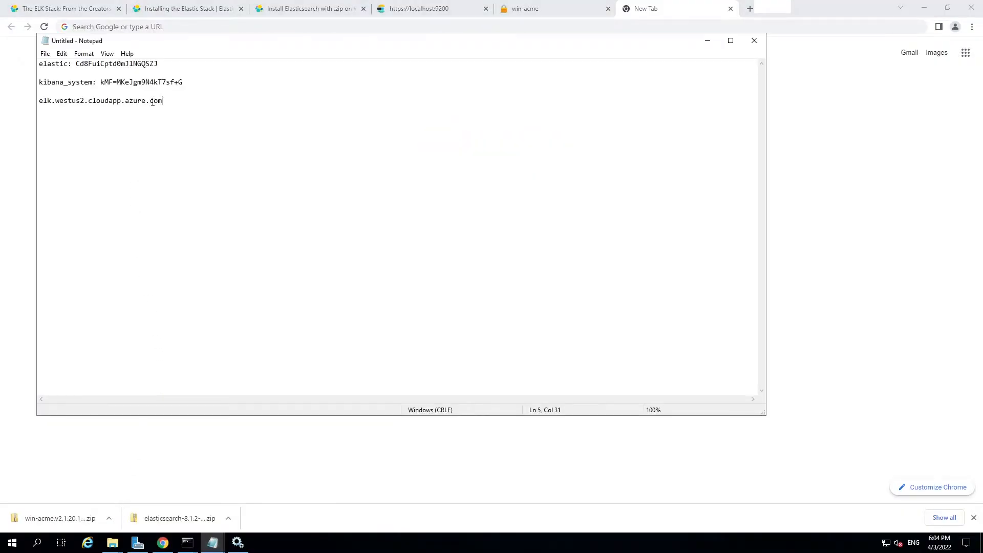
key("shift+Home")
key("ctrl+c")
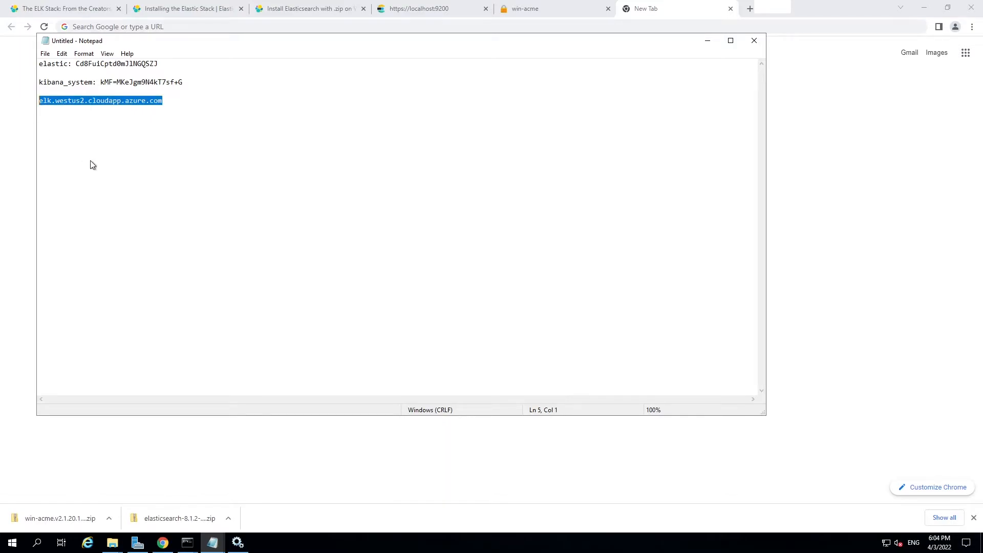
left_click(828, 358)
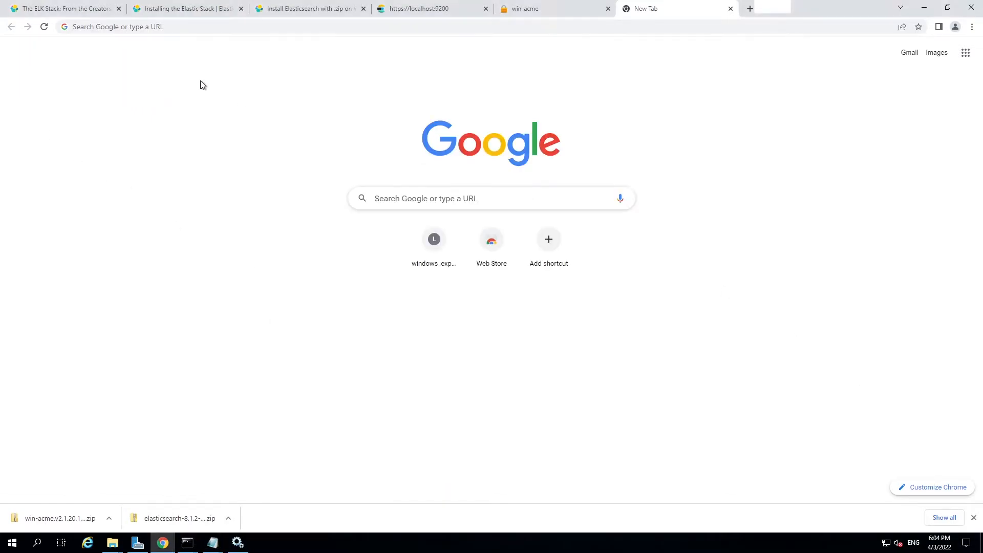
left_click(174, 26)
key("ctrl+v")
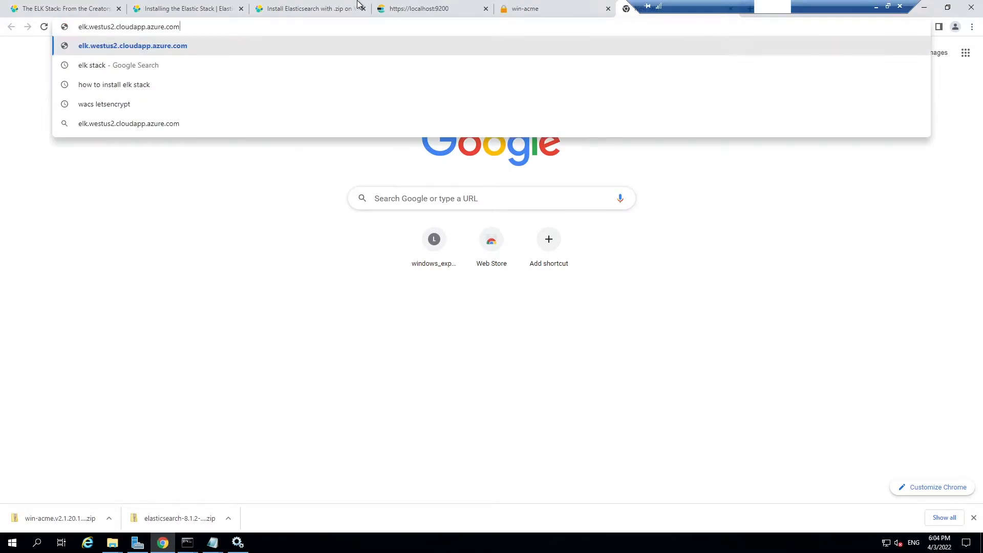
type("https://")
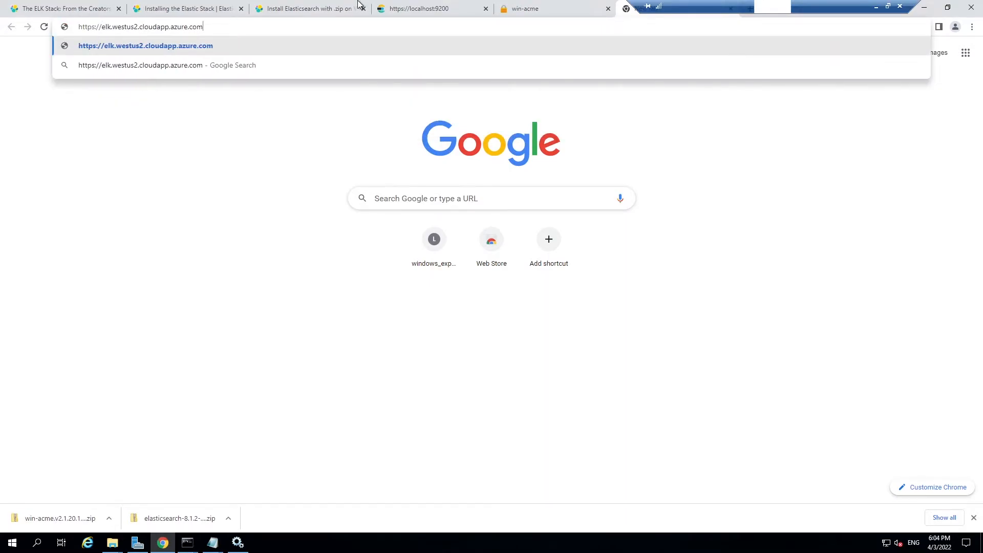
type(":9200")
key("Return")
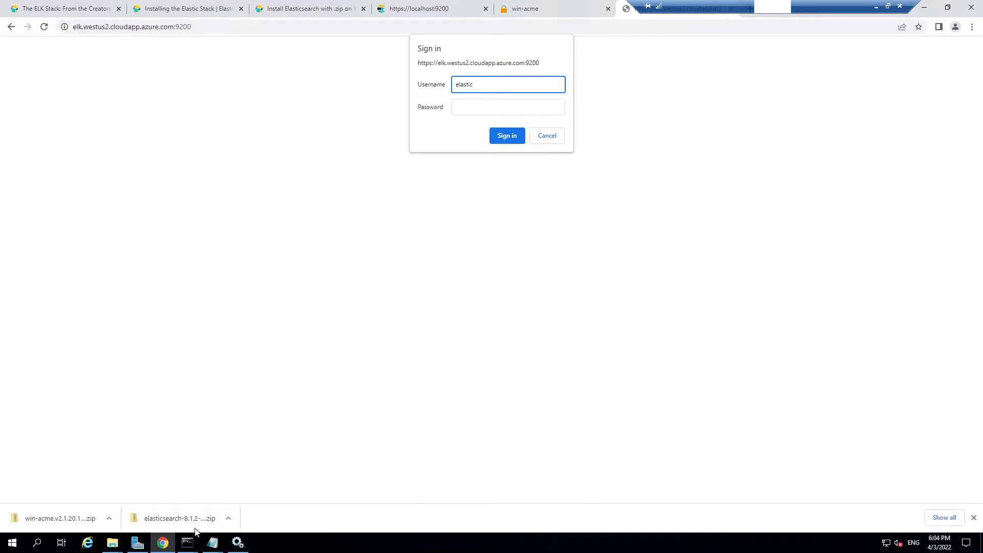
Switch to the untitled Notepad document and pick out the elastic user's password for copying
mouse_move(212, 543)
left_click(167, 477)
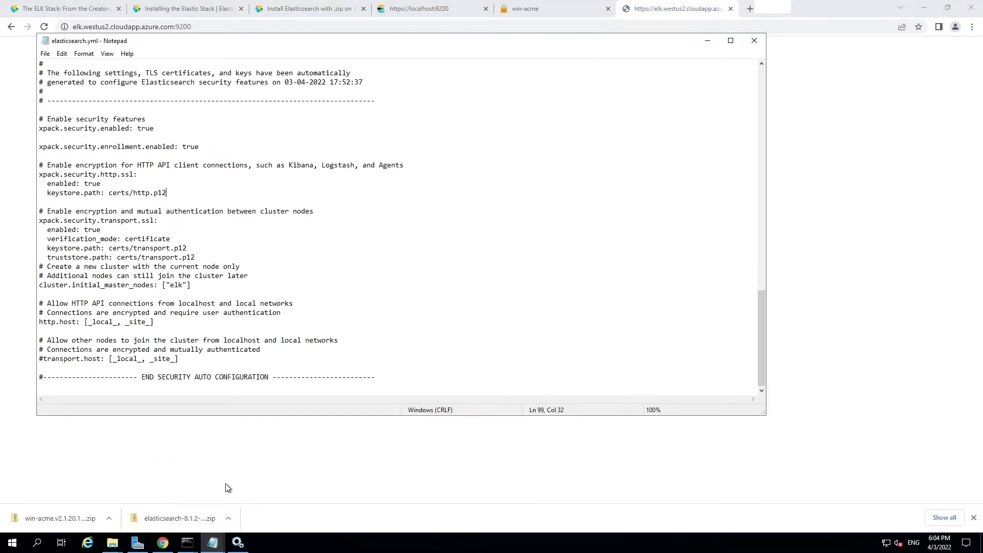
left_click(213, 543)
left_click(113, 486)
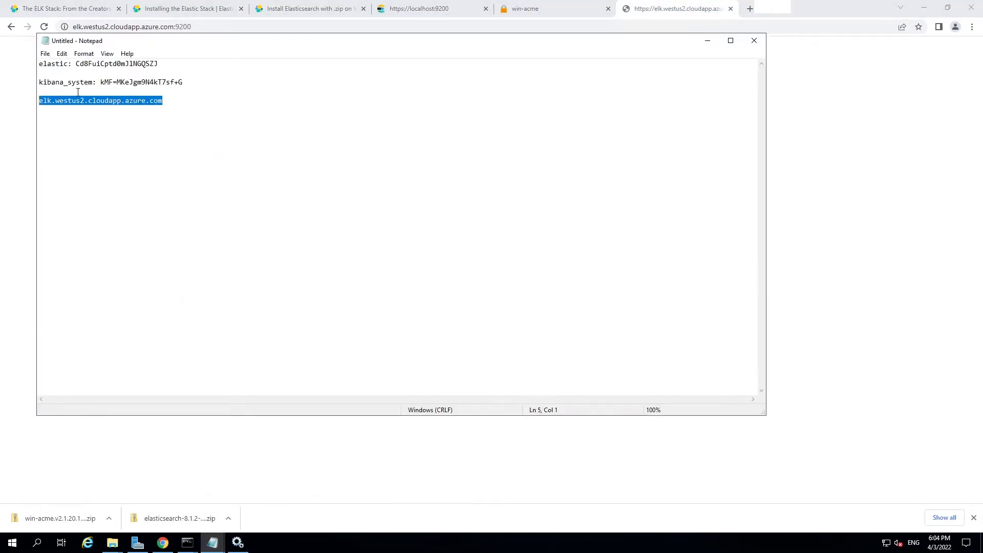
left_click_drag(76, 63, 161, 61)
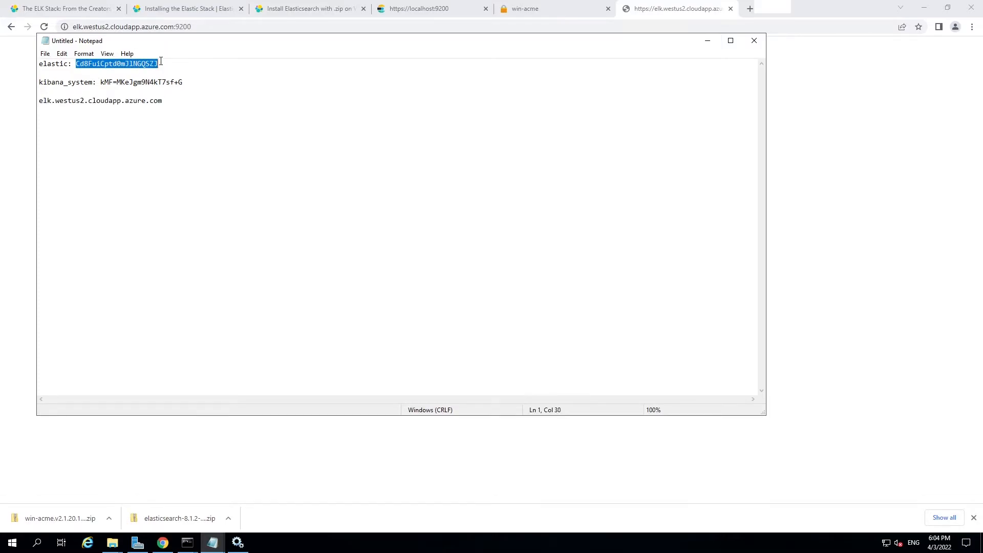
Sign in to Elasticsearch in Chrome as elastic with the copied account password and let the browser save the login
left_click(909, 199)
left_click(514, 106)
key("ctrl+v")
left_click(512, 140)
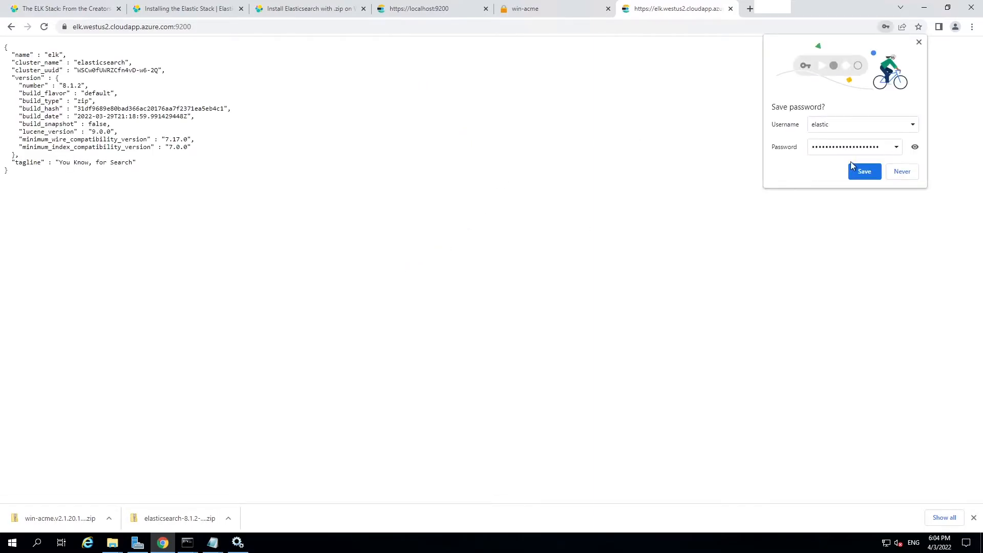
left_click(866, 174)
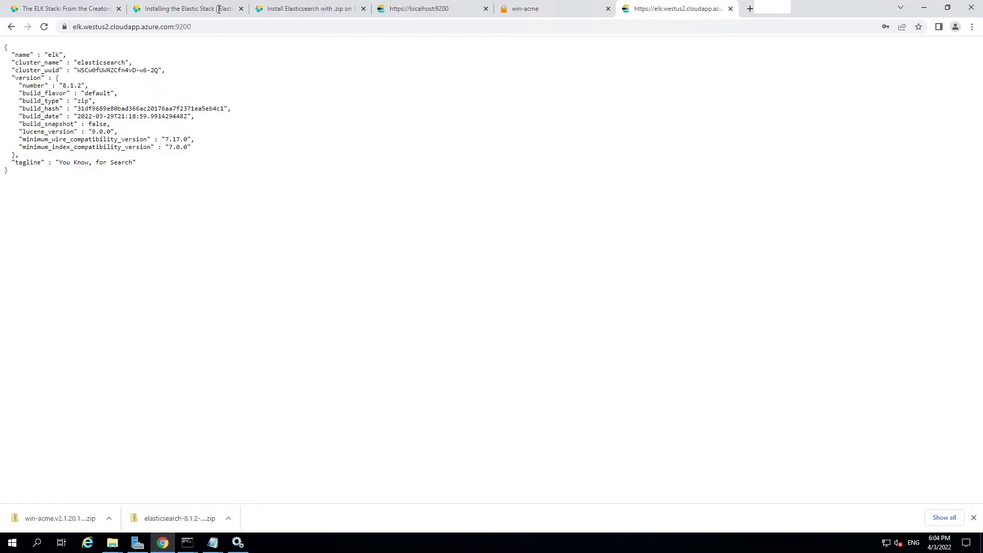
From the Elastic Stack installation guide, open Kibana's install instructions in a new tab and go to the Windows page
left_click(281, 8)
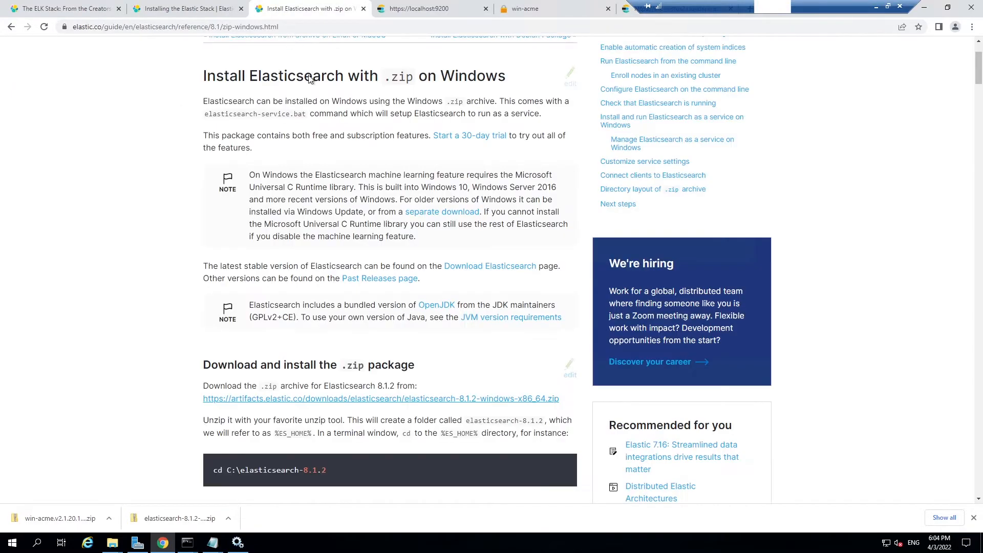
left_click(186, 9)
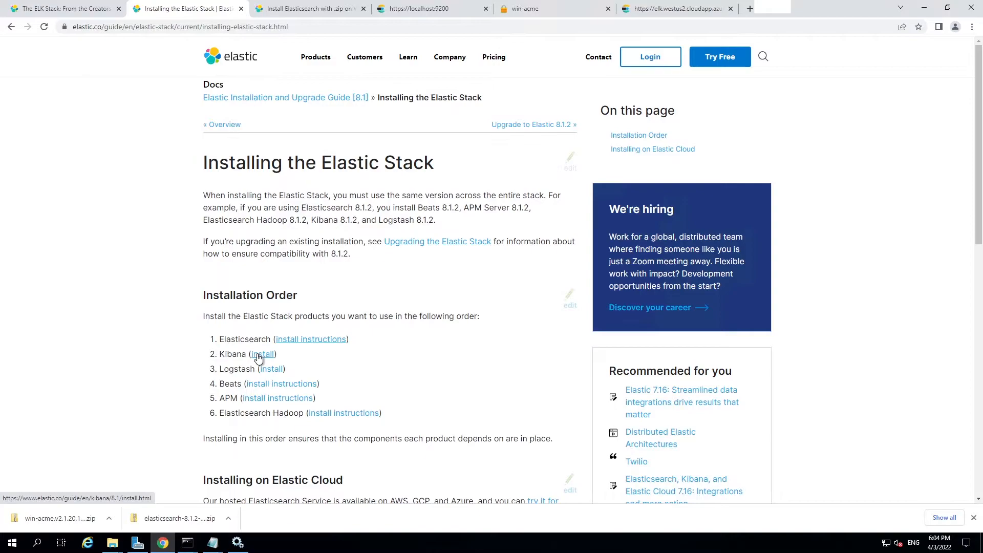
right_click(259, 358)
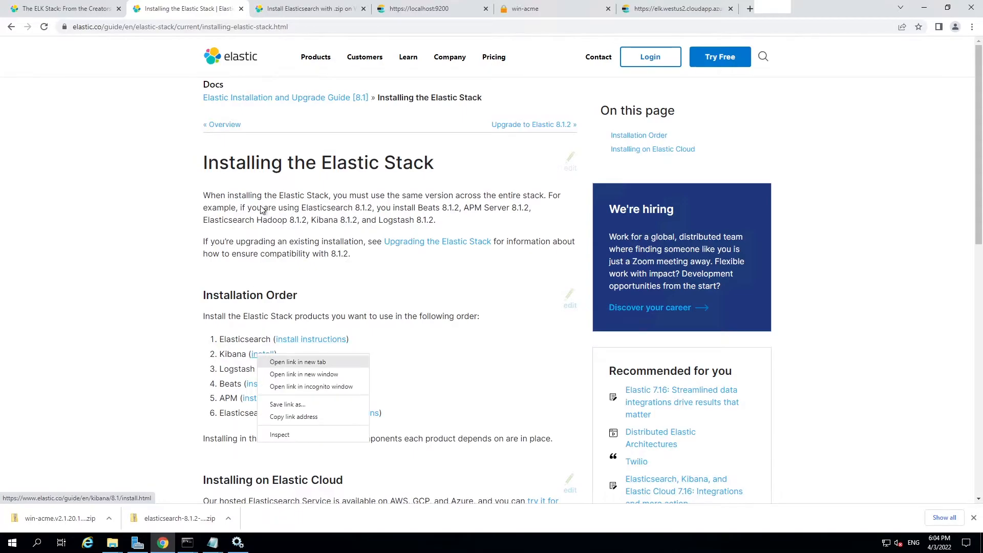
left_click(286, 362)
left_click(270, 11)
scroll(80, 285, "down", 5)
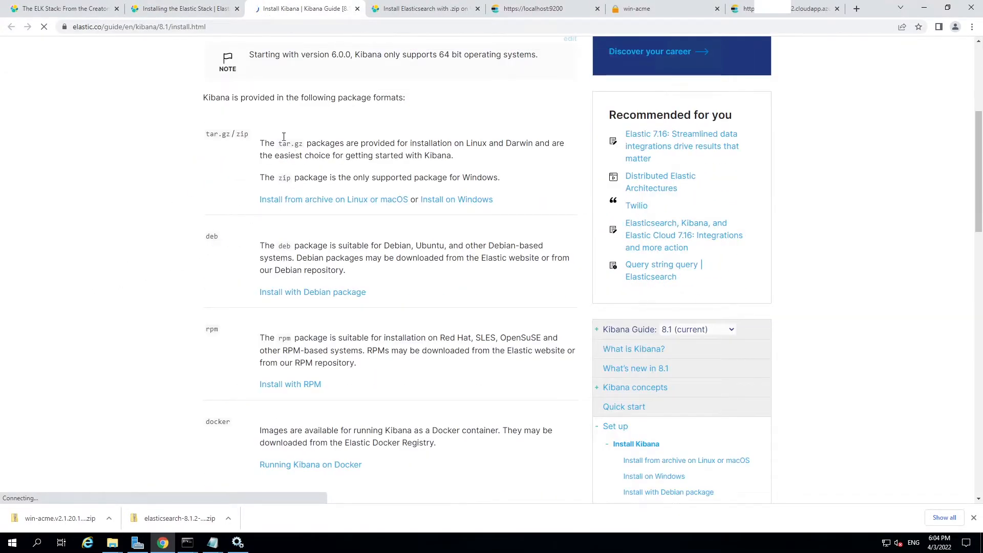
left_click(460, 201)
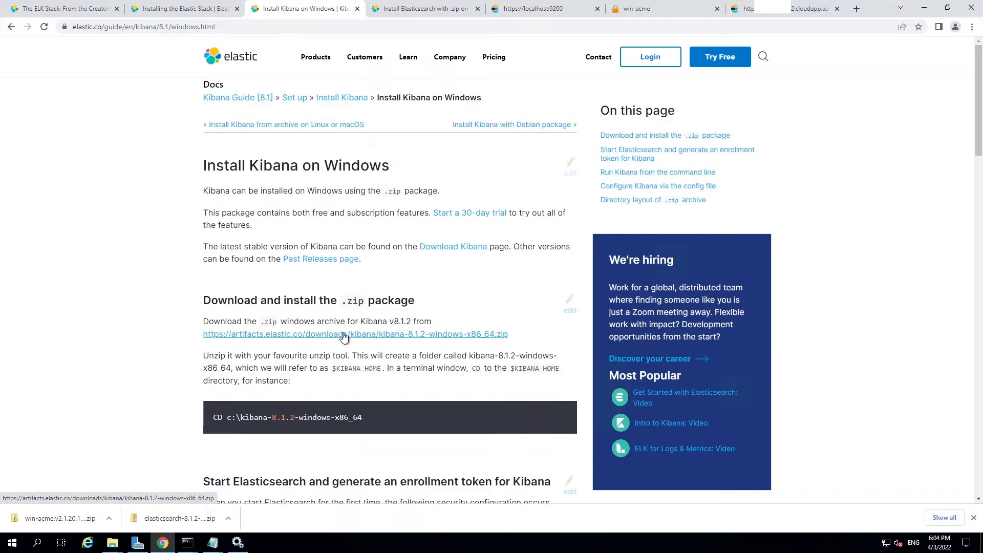
Download the Kibana 8.1.2 Windows zip archive and move it from Downloads into C:\ELK
left_click(344, 335)
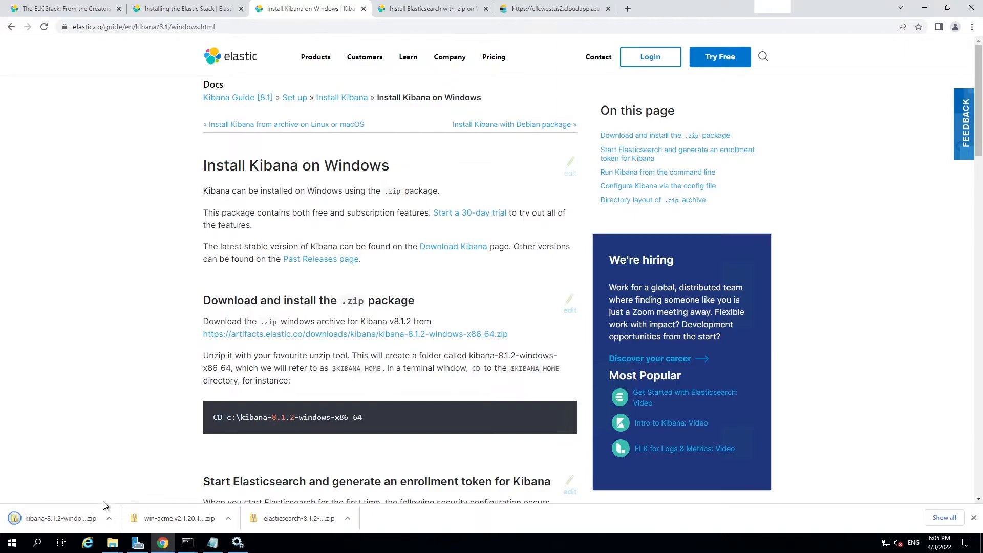
left_click(110, 518)
left_click(131, 484)
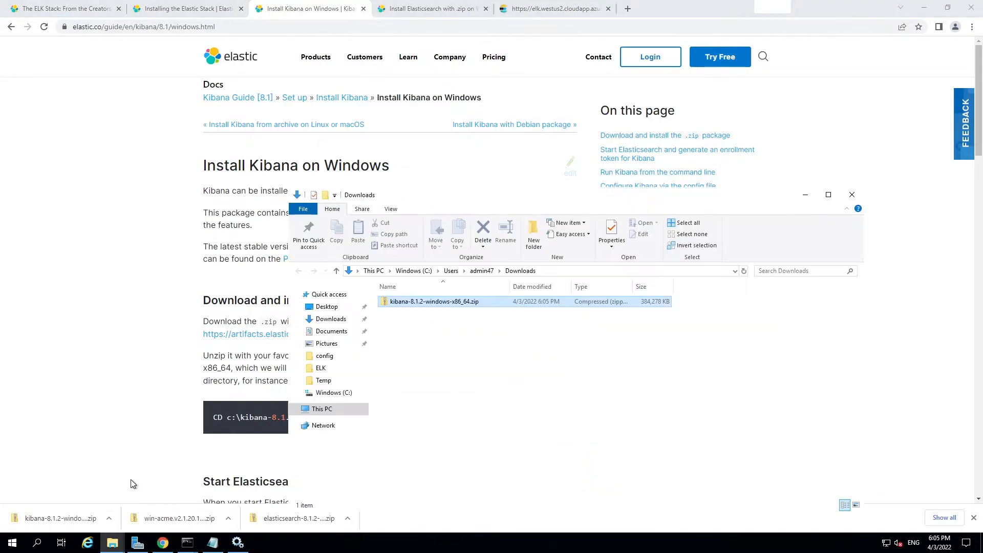
left_click(325, 408)
double_click(430, 413)
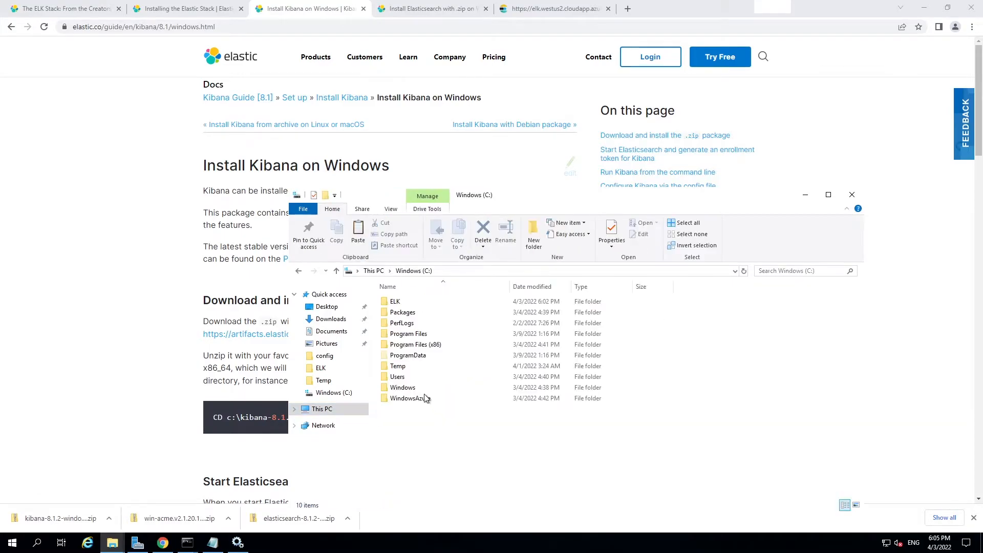
double_click(404, 301)
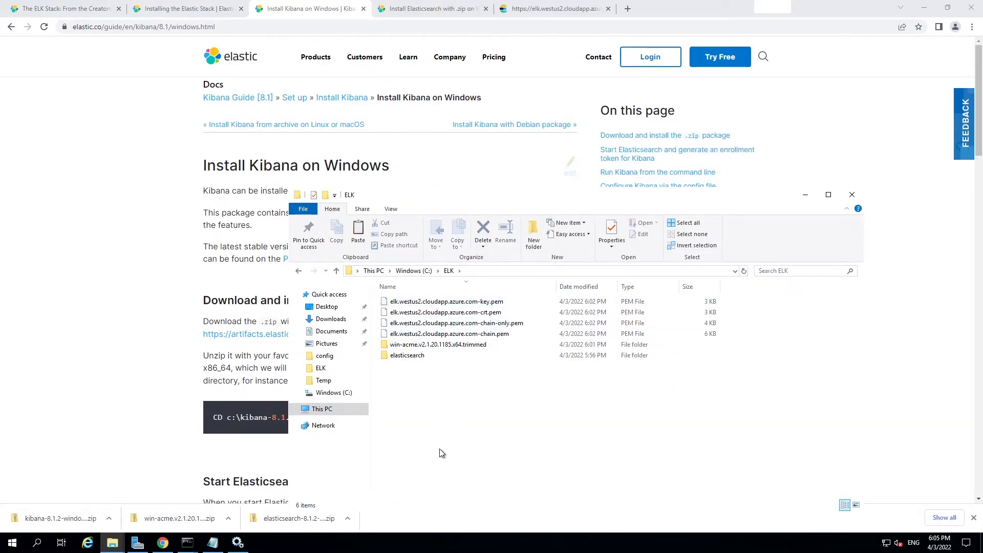
key("ctrl+v")
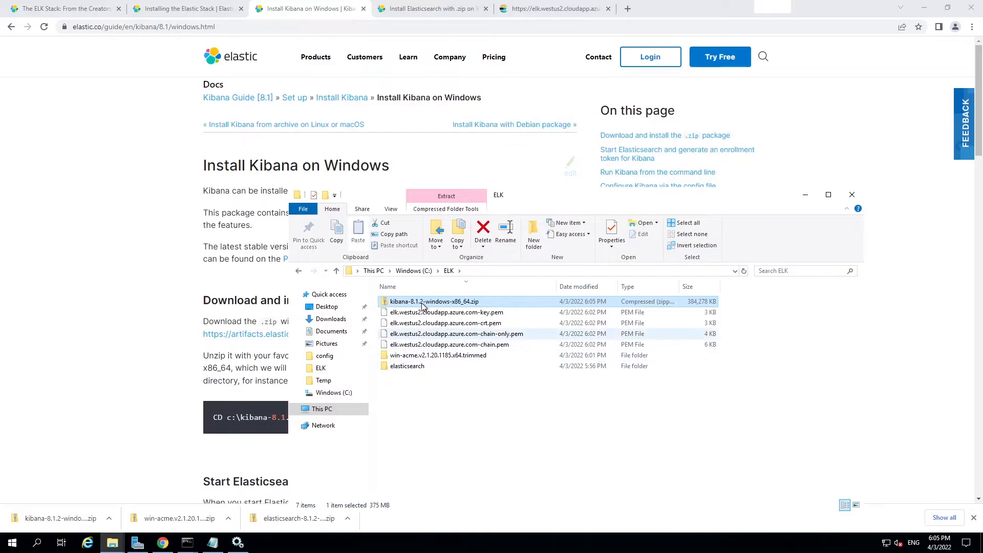
Extract kibana-8.1.2-windows-x86_64.zip directly into C:\ELK and delete the archive
right_click(421, 302)
left_click(455, 336)
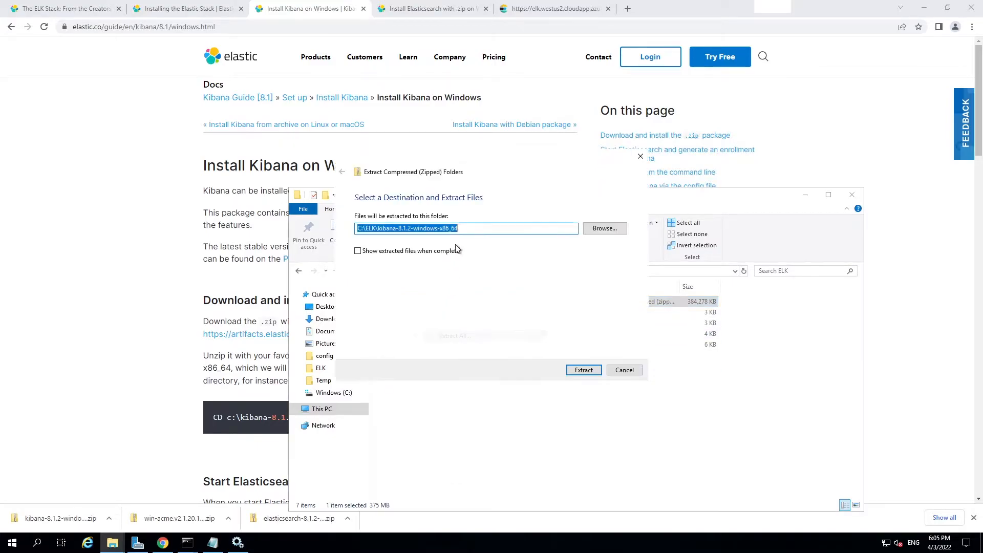
left_click(413, 229)
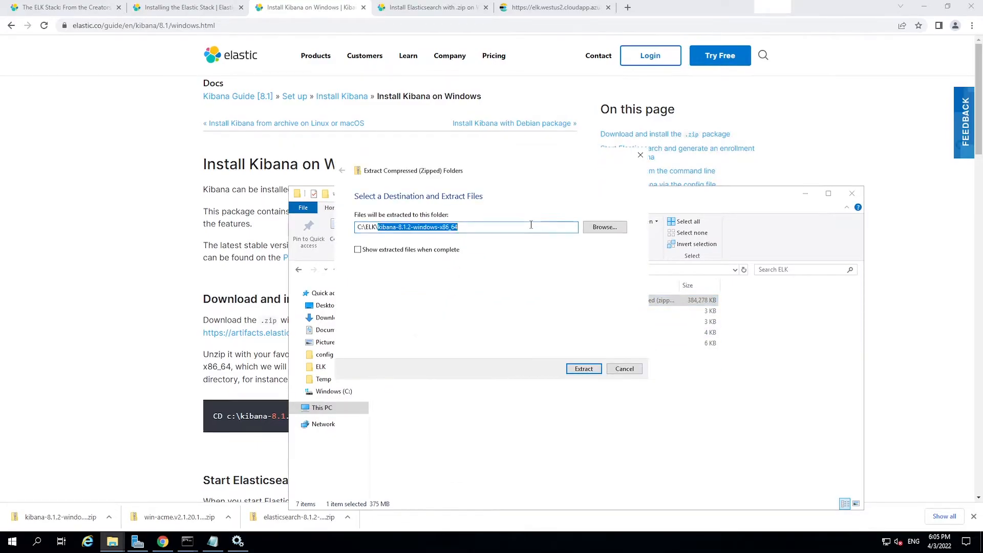
key("Return")
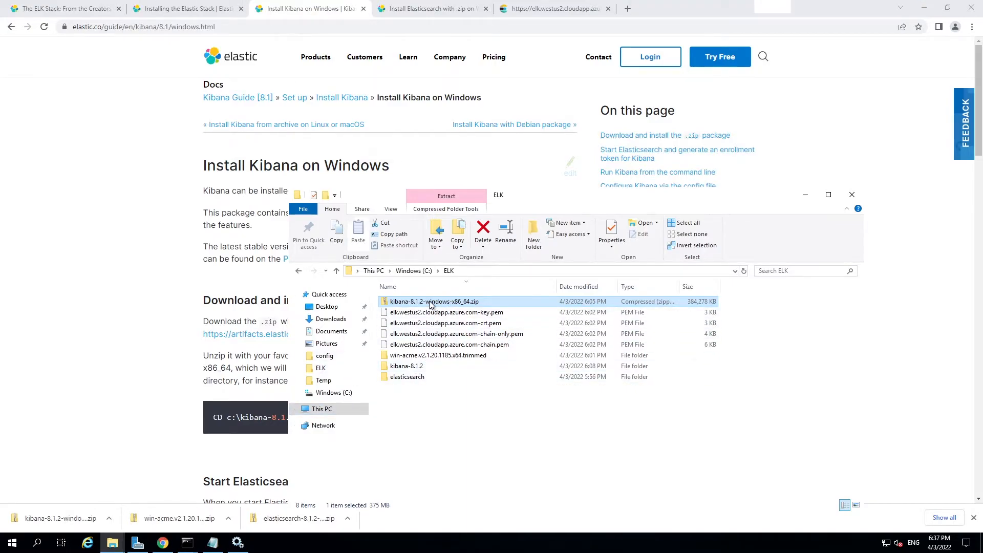
key("Delete")
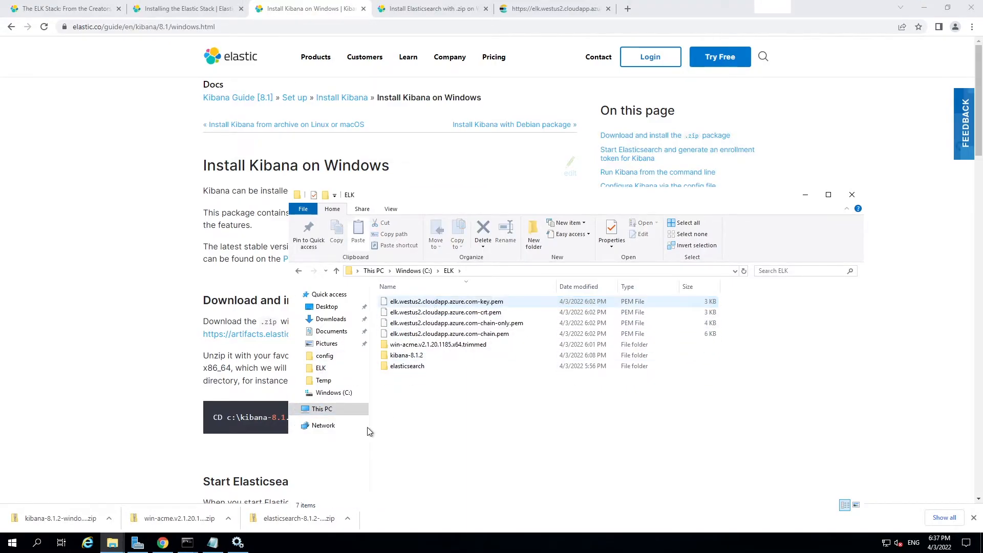
Rename the extracted kibana-8.1.2 folder to kibana
left_click(415, 357)
left_click(416, 358)
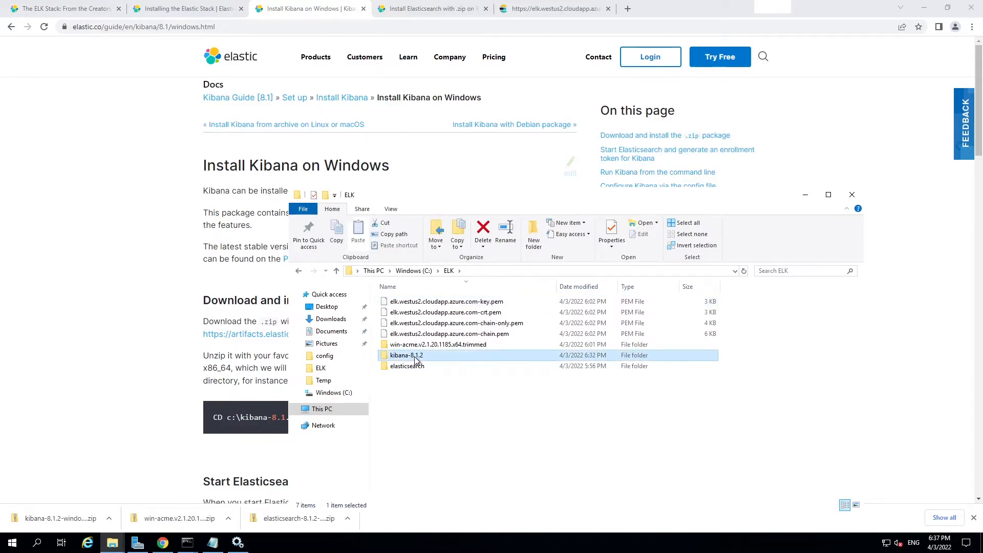
left_click(411, 357)
left_click_drag(423, 356, 408, 356)
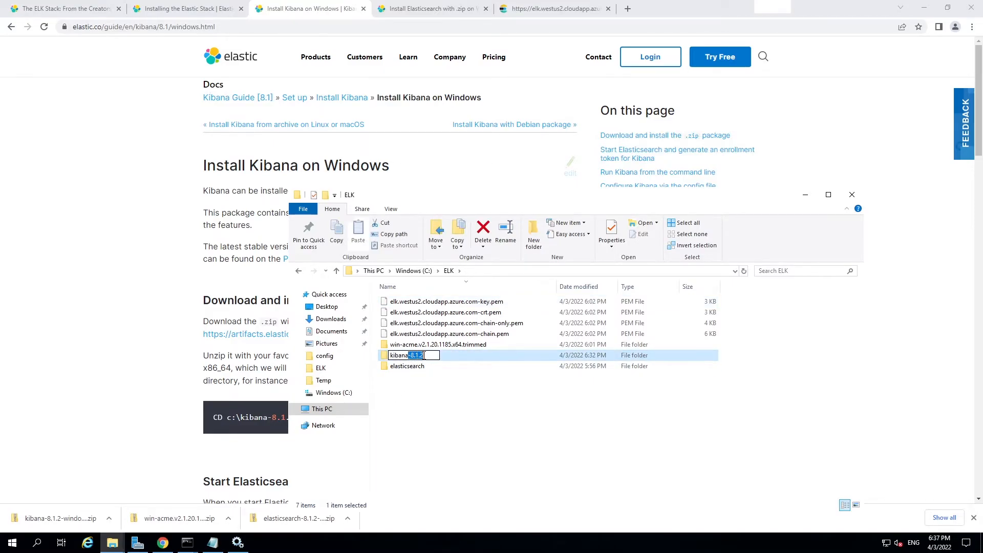
key("BackSpace")
key("Return")
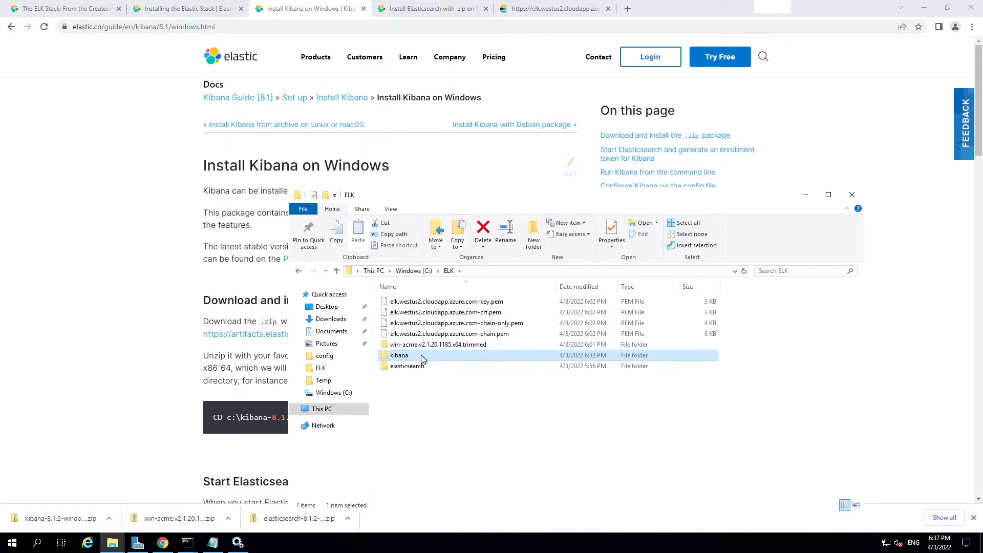
Open kibana.yml from the C:\ELK\kibana\config folder in Notepad
double_click(422, 355)
double_click(397, 313)
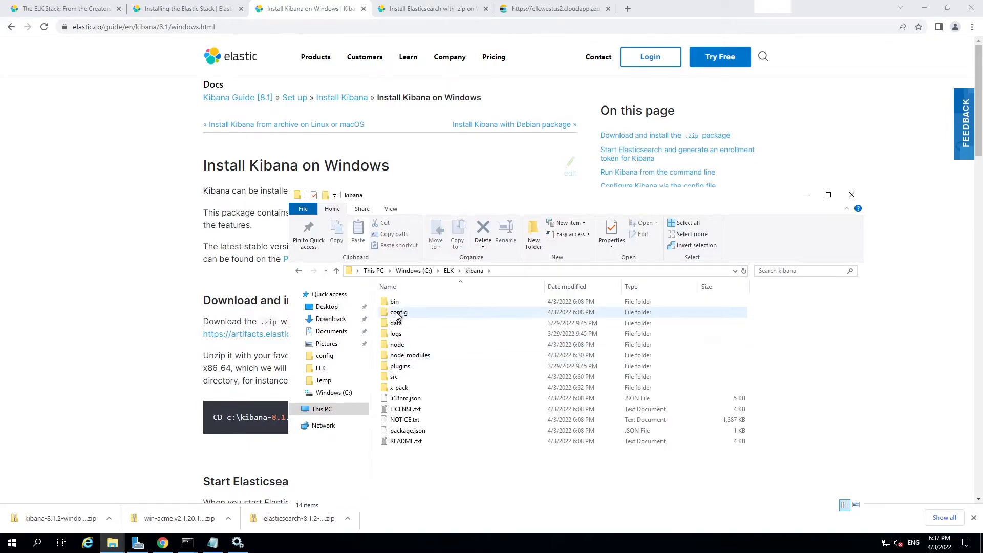
left_click(416, 304)
double_click(416, 305)
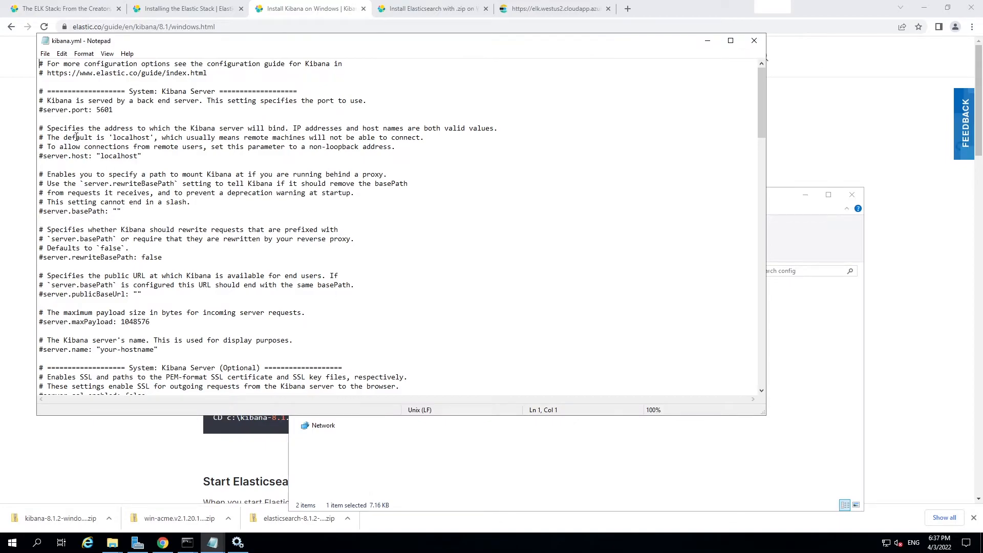
Uncomment server.host in kibana.yml and set it to "0.0.0.0"
left_click(43, 156)
key("BackSpace")
key("Delete")
key("Delete")
key("Delete")
key("Delete")
key("Delete")
key("Delete")
key("Delete")
key("Delete")
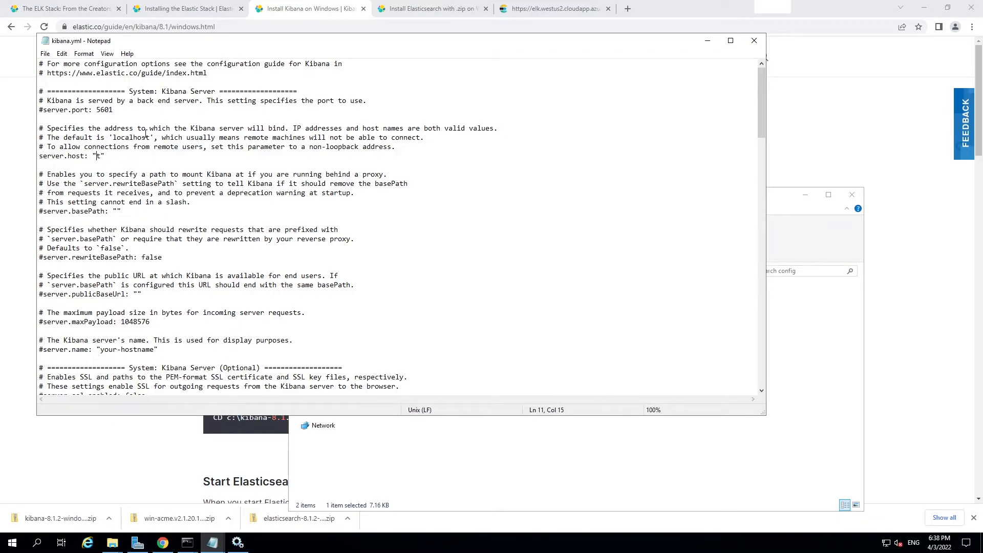
type("0.0.0.0")
key("BackSpace")
type("https://")
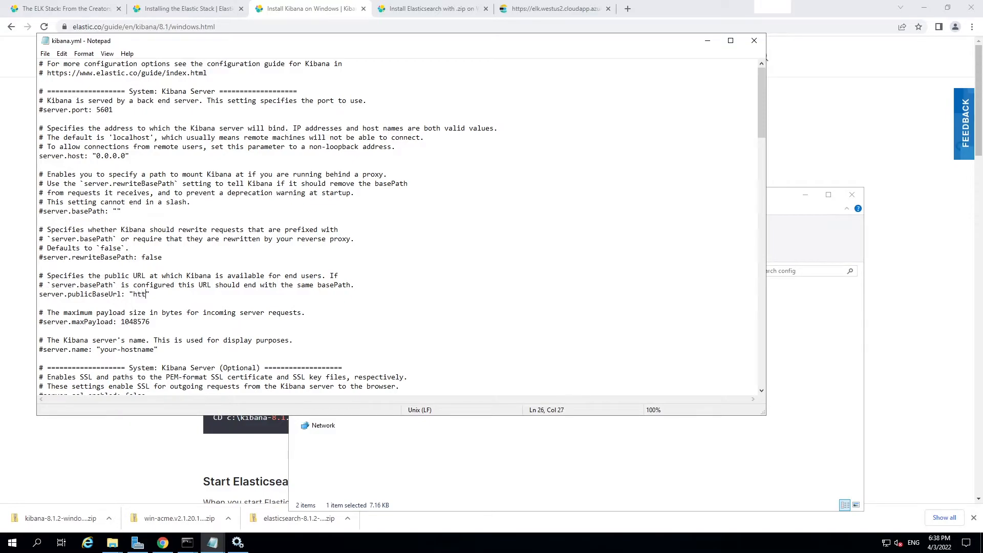
left_click(206, 550)
left_click(156, 497)
left_click_drag(167, 98, 39, 99)
key("ctrl+c")
left_click(214, 544)
left_click(271, 496)
key("ctrl+v")
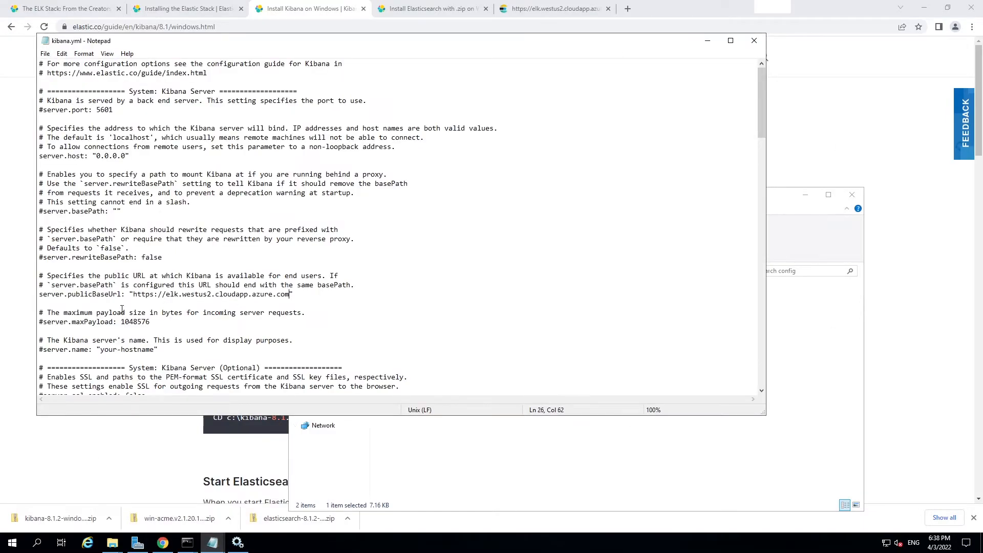
Uncomment the server.ssl.enabled, server.ssl.certificate and server.ssl.key lines and set server.ssl.enabled to true
scroll(139, 317, "down", 2)
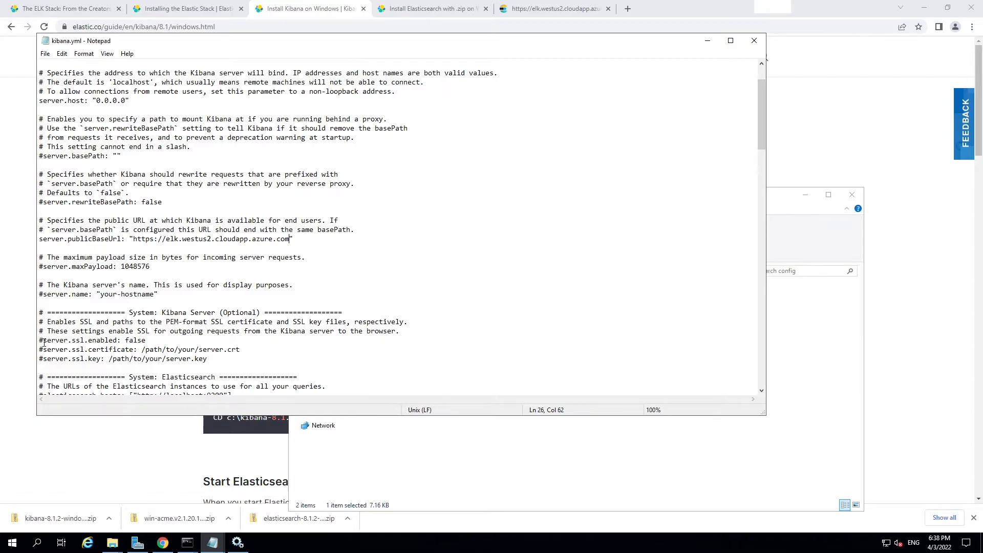
key("BackSpace")
key("BackSpace")
key("BackSpace")
double_click(131, 340)
type("true")
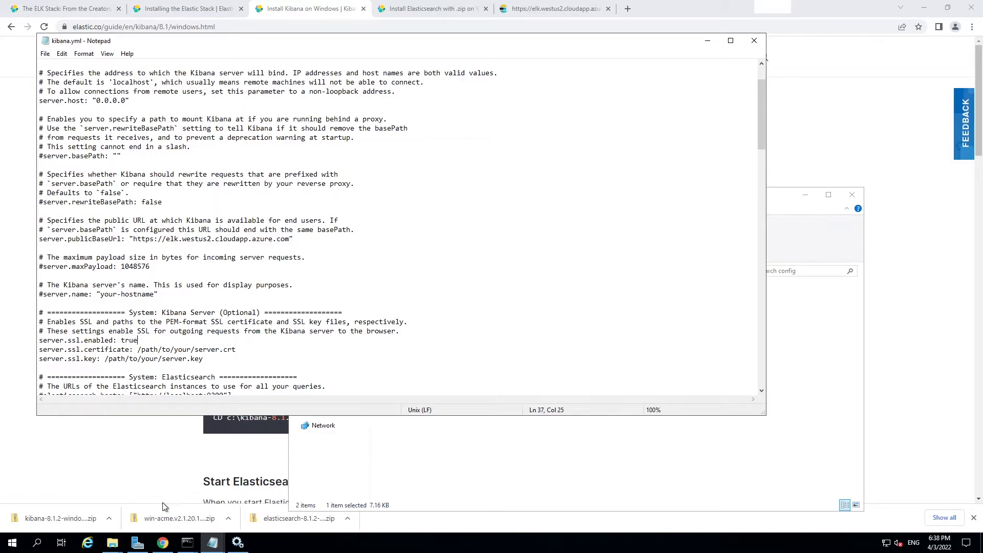
Select and copy the four elk.westus2.cloudapp.azure.com PEM files in C:\ELK
left_click(112, 542)
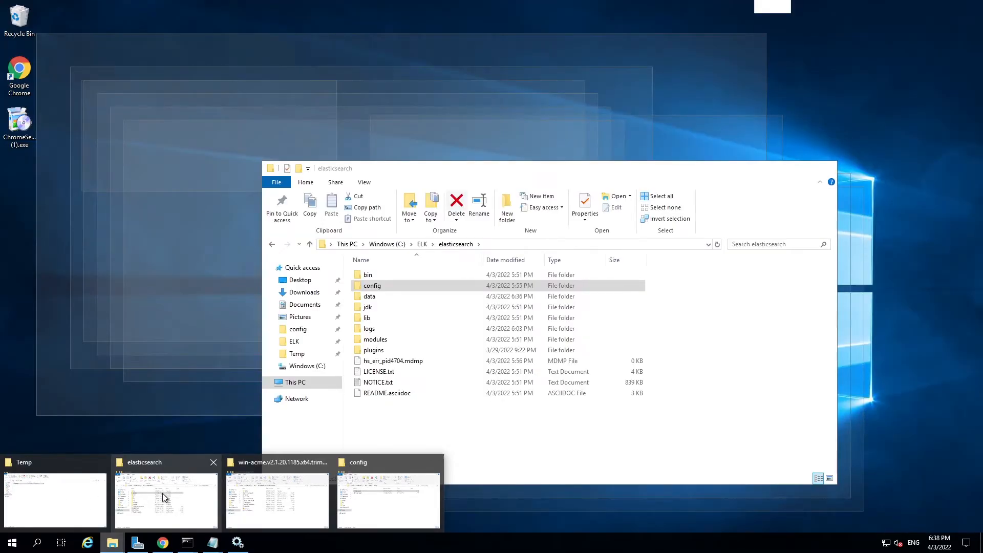
left_click(164, 498)
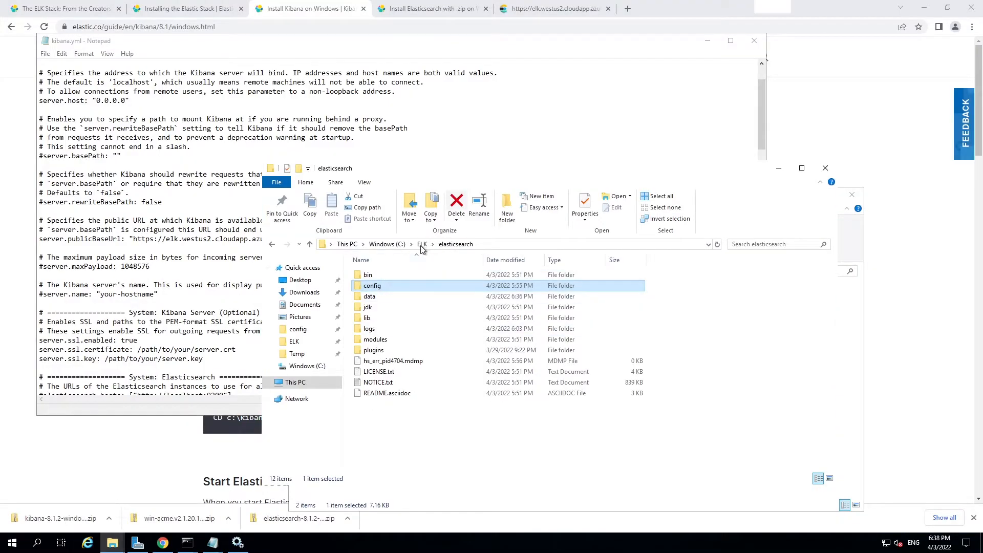
left_click(422, 244)
left_click(372, 277)
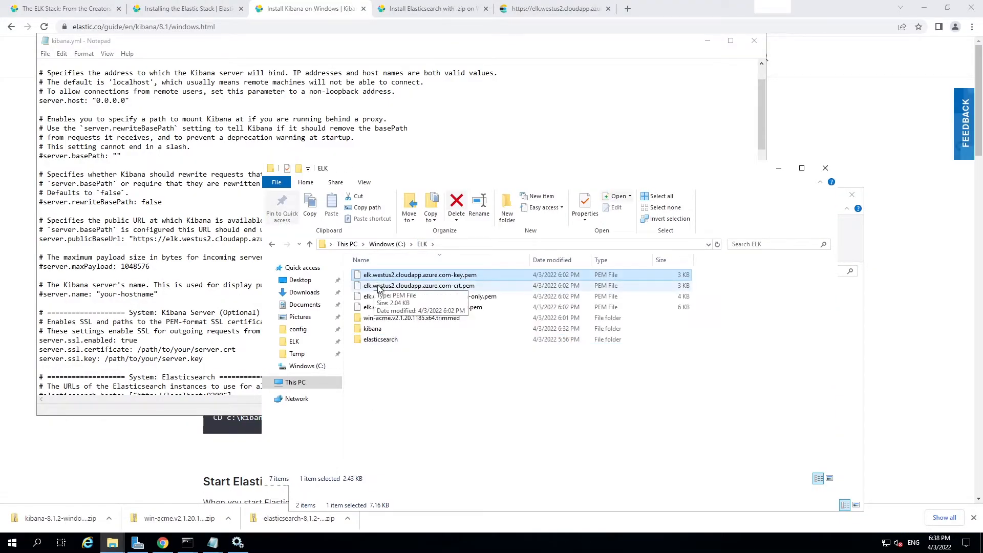
left_click(382, 287, "ctrl")
left_click(384, 297, "ctrl")
left_click(385, 307, "ctrl")
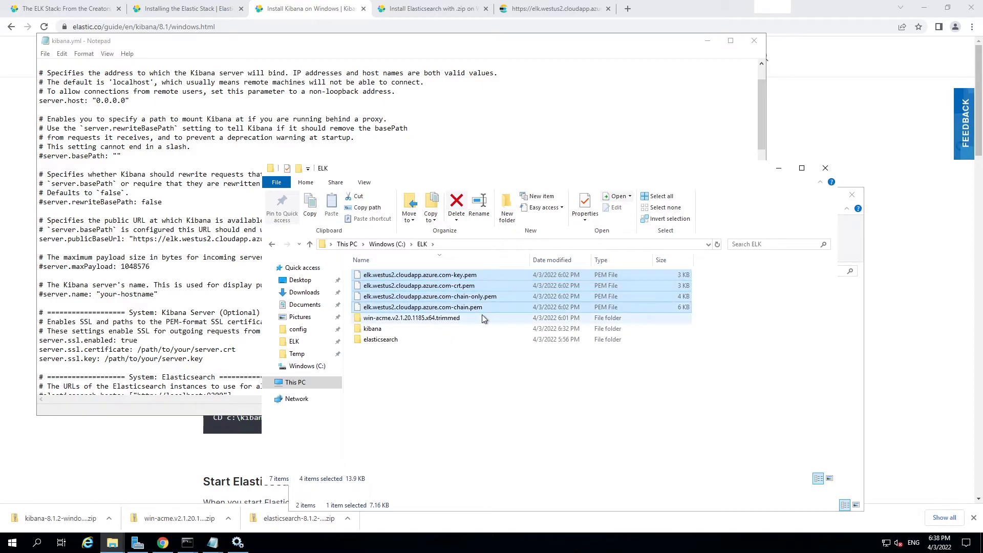
Create a certs folder in C:\ELK\kibana\config and paste the four copied PEM files into it
left_click(386, 330)
key("Return")
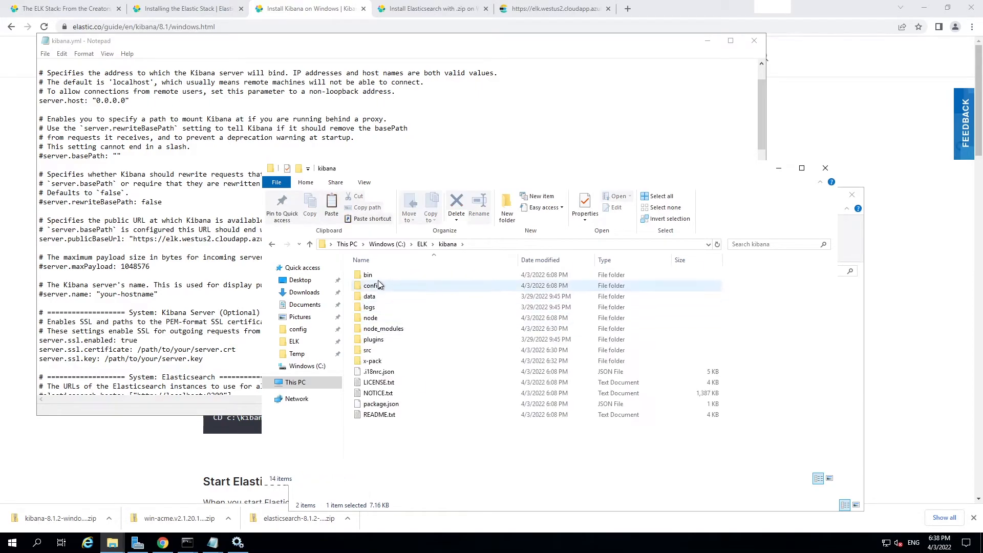
double_click(377, 285)
right_click(424, 423)
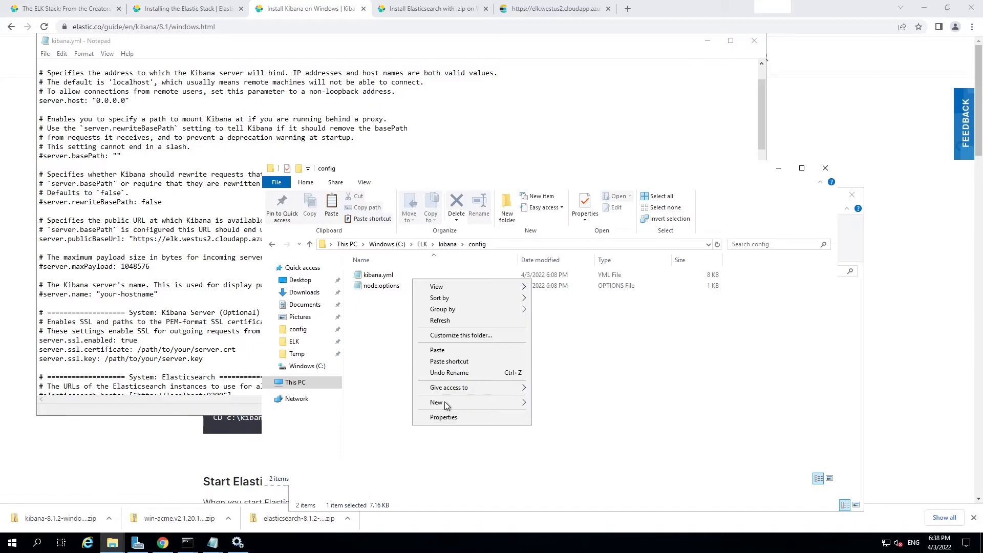
mouse_move(442, 398)
left_click(554, 403)
type("certs")
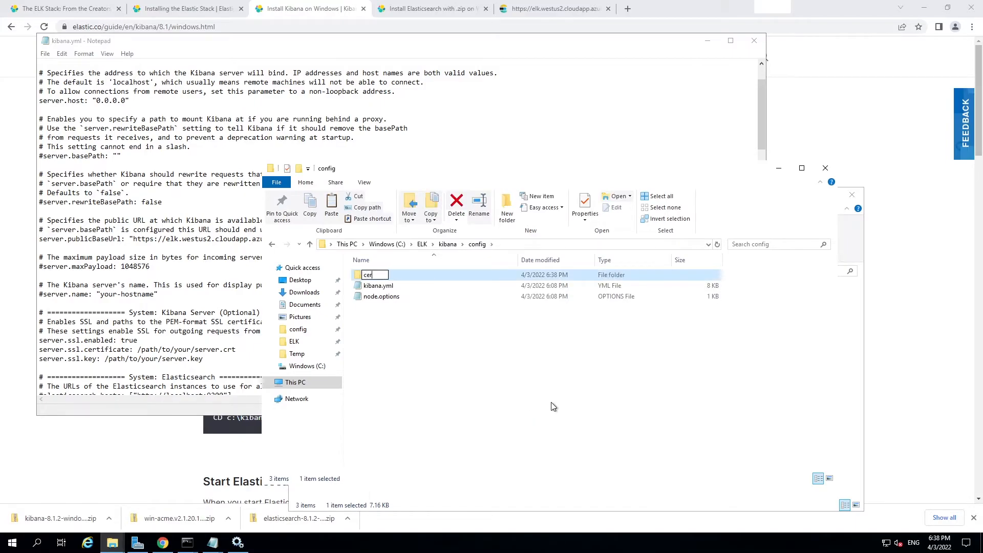
key("Return")
key("Return")
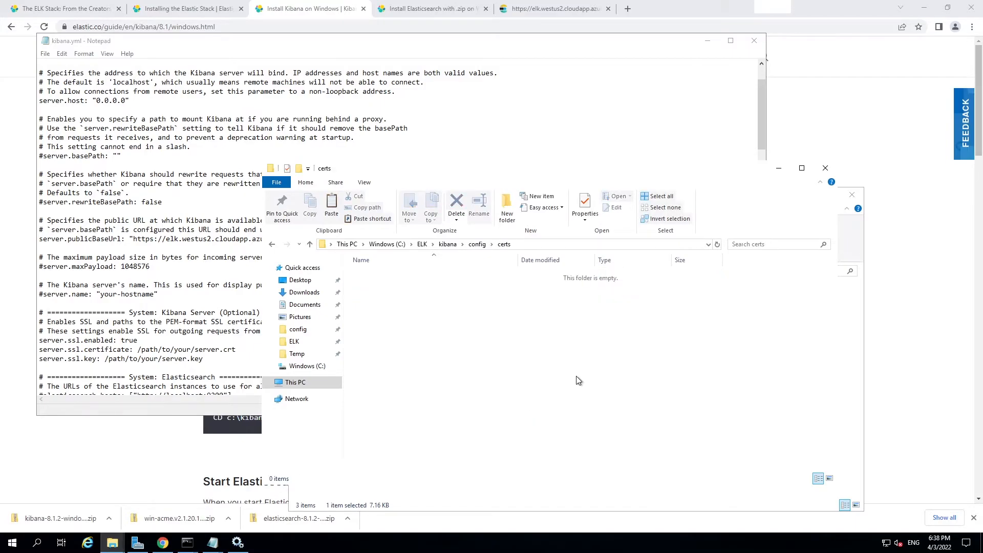
key("ctrl+v")
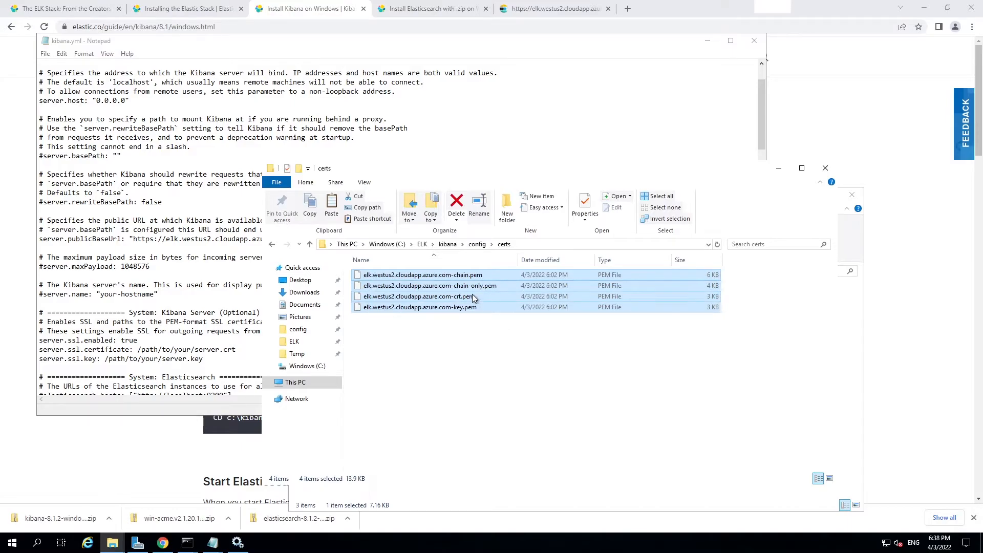
Set server.ssl.certificate in kibana.yml to the copied path C:\ELK\kibana\config\certs\elk.westus2.cloudapp.azure.com-crt.pem, without quotes
left_click(472, 295)
left_click(376, 208)
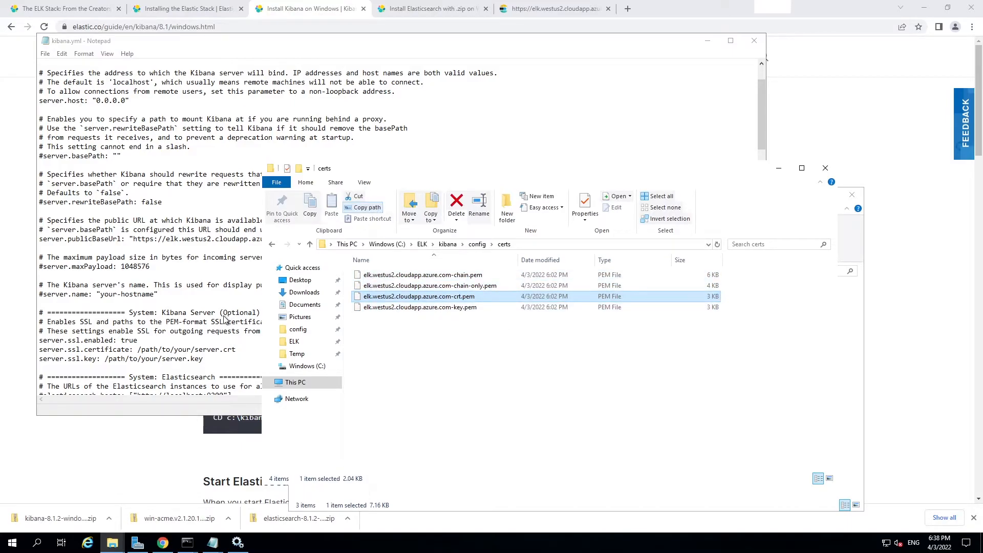
left_click(171, 350)
left_click_drag(138, 350, 360, 347)
type("\"C:\\ELK\\kibana\\config\\certs\\elk.westus2.cloudapp.azure.com-crt.pem\"")
key("BackSpace")
left_click(141, 350)
key("BackSpace")
Set server.ssl.key to C:\ELK\kibana\config\certs\elk.westus2.cloudapp.azure.com-key.pem by reusing the certificate path
left_click_drag(138, 350, 408, 349)
left_click_drag(105, 360, 205, 359)
type("C:\\ELK\\kibana\\config\\certs\\elk.westus2.cloudapp.azure.com-crt.pem")
left_click_drag(343, 359, 355, 359)
type("key")
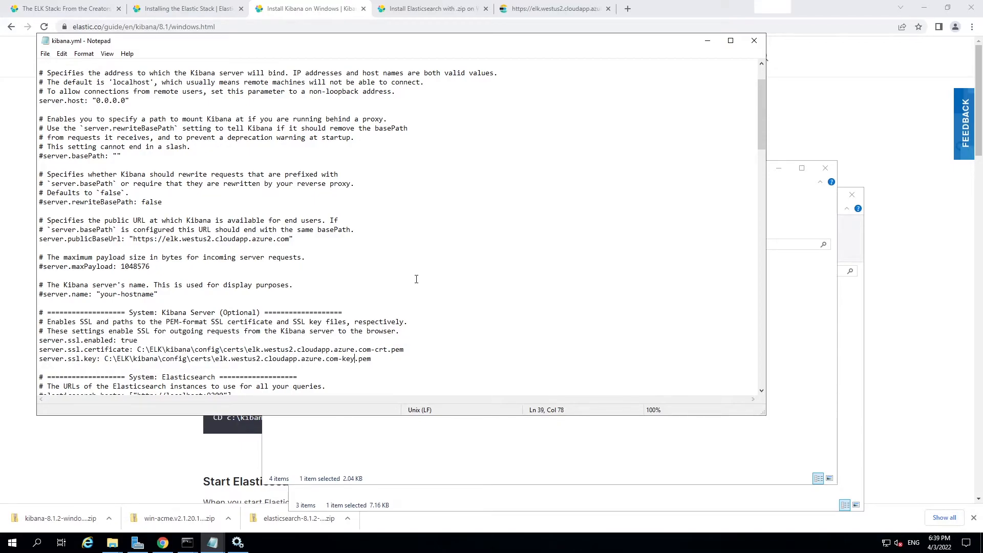
scroll(417, 279, "down", 3)
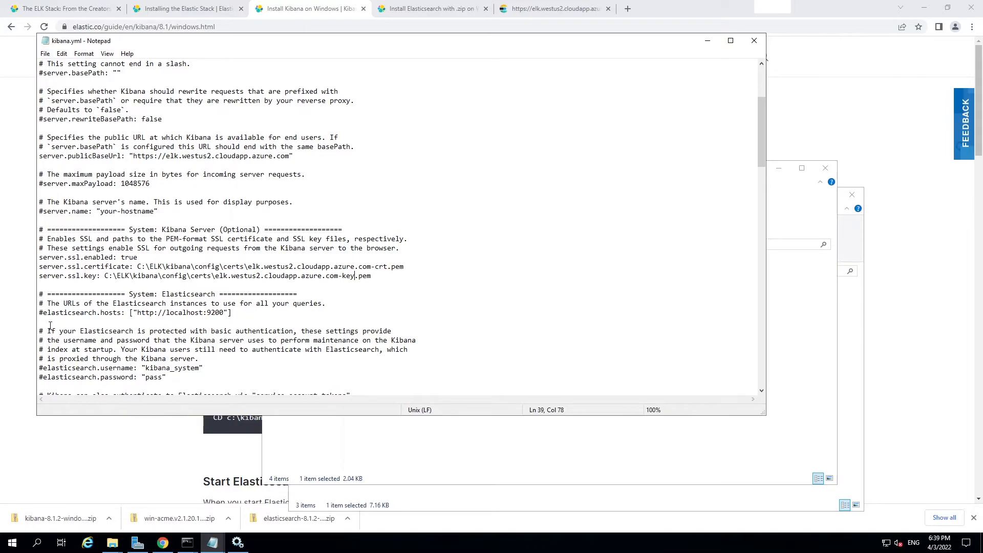
left_click(41, 313)
key("Delete")
left_click(150, 312)
type("s")
mouse_move(213, 543)
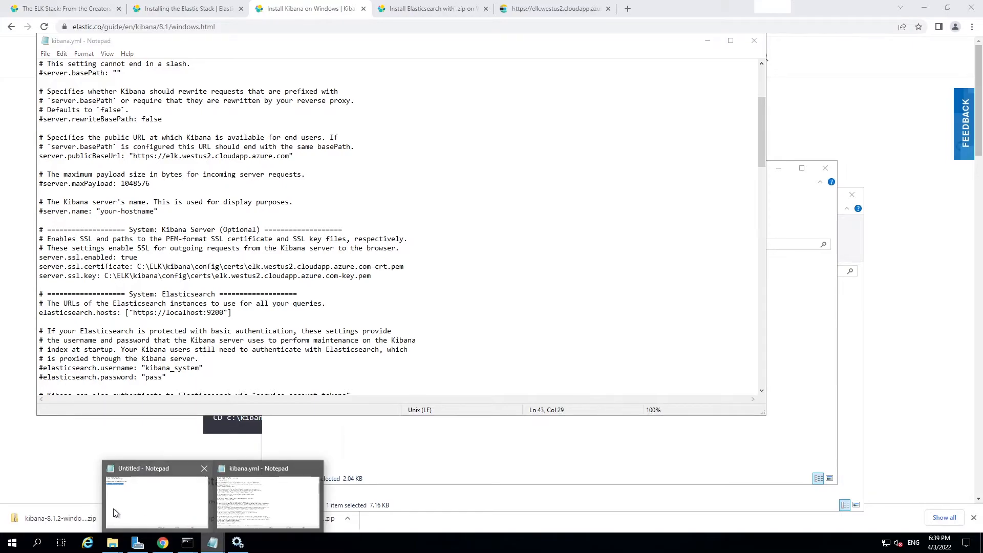
left_click(359, 491)
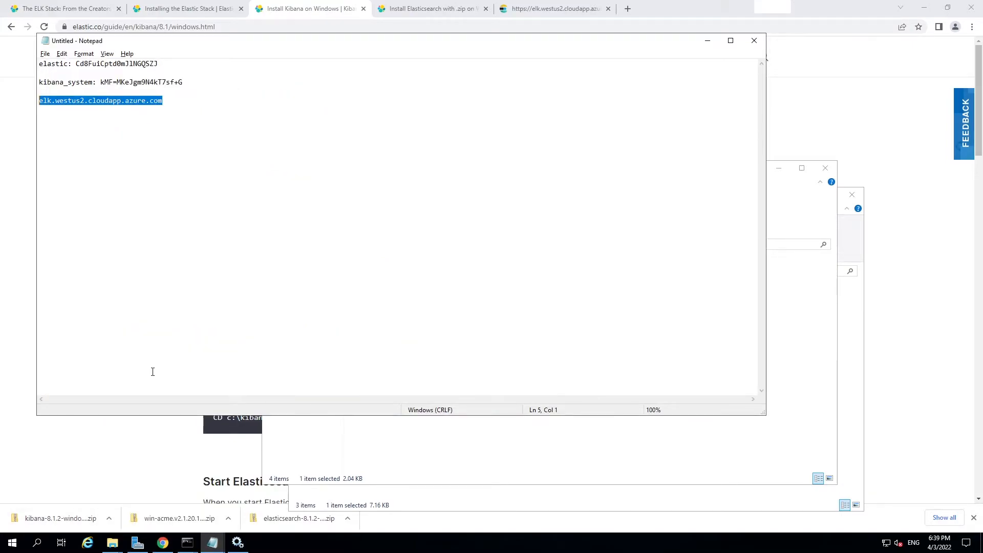
key("alt+Tab")
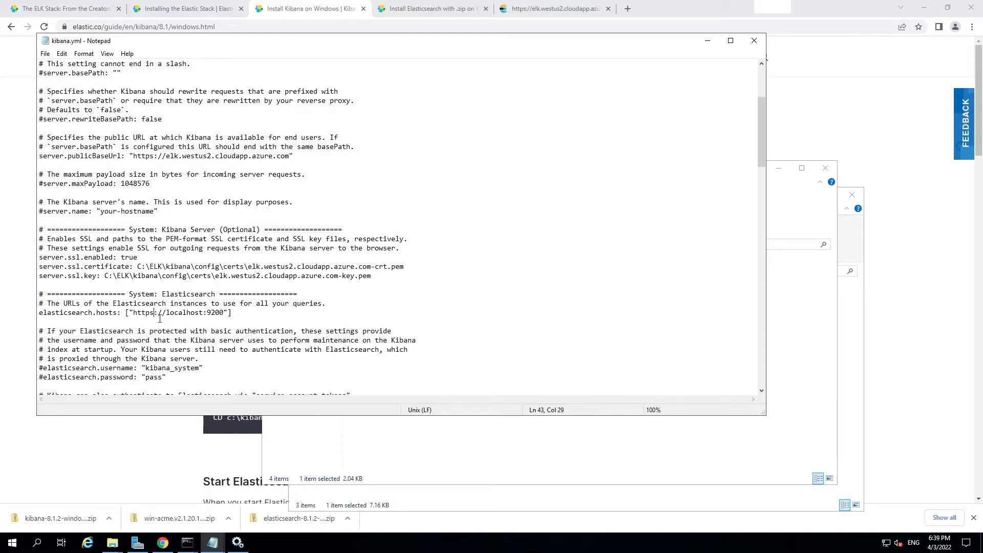
left_click_drag(166, 314, 204, 317)
key("ctrl+v")
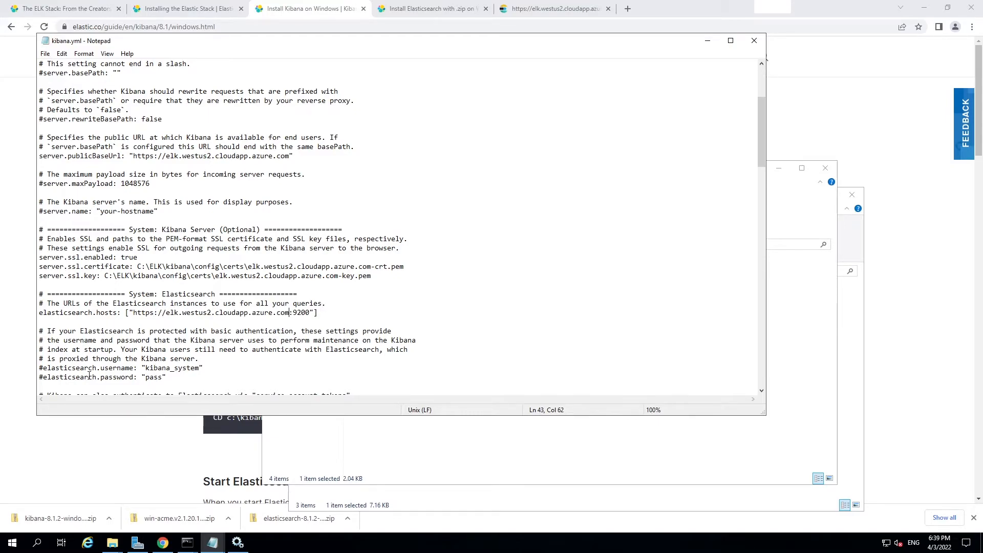
Uncomment elasticsearch.username and elasticsearch.password in kibana.yml and paste the kibana_system password from the Notepad notes as the password value
key("BackSpace")
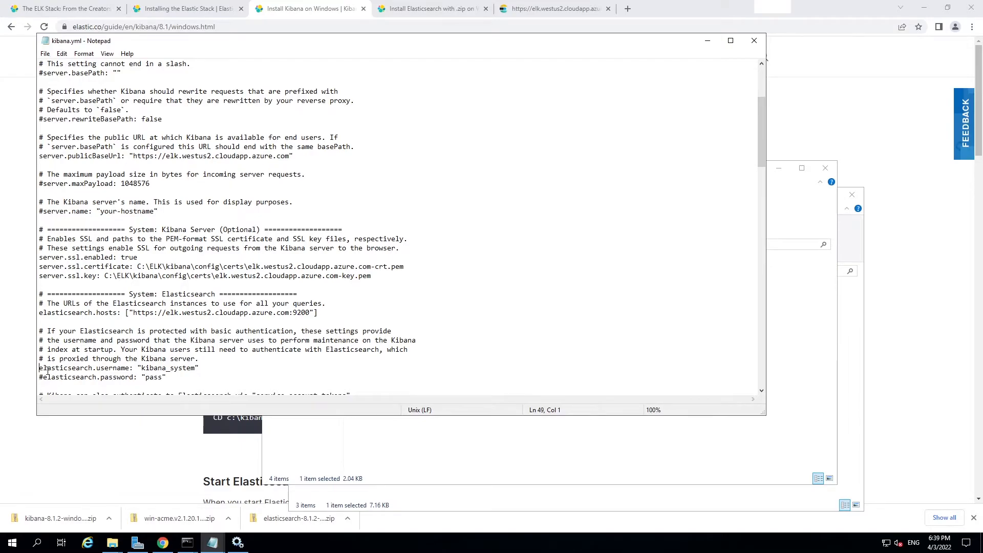
left_click(41, 378)
key("Delete")
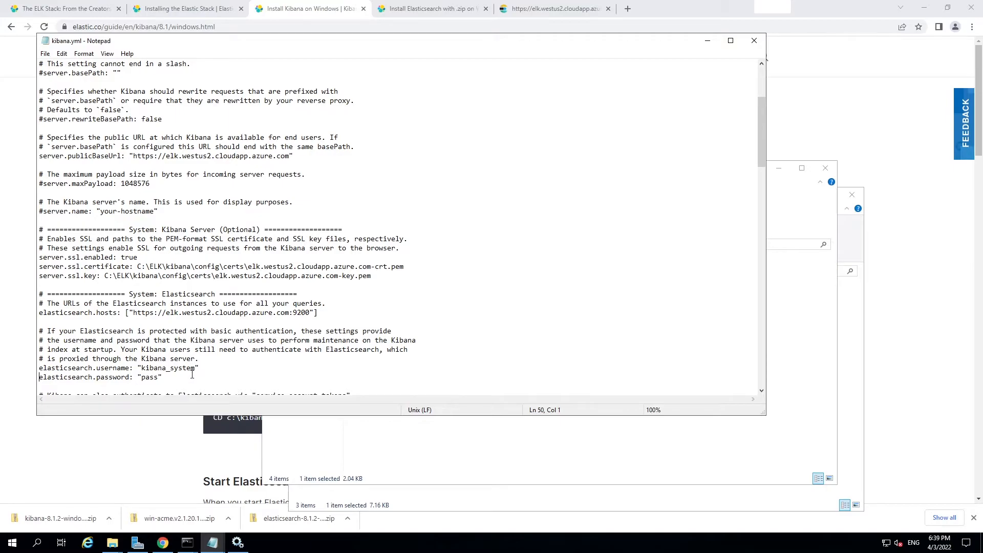
left_click(213, 544)
left_click(177, 501)
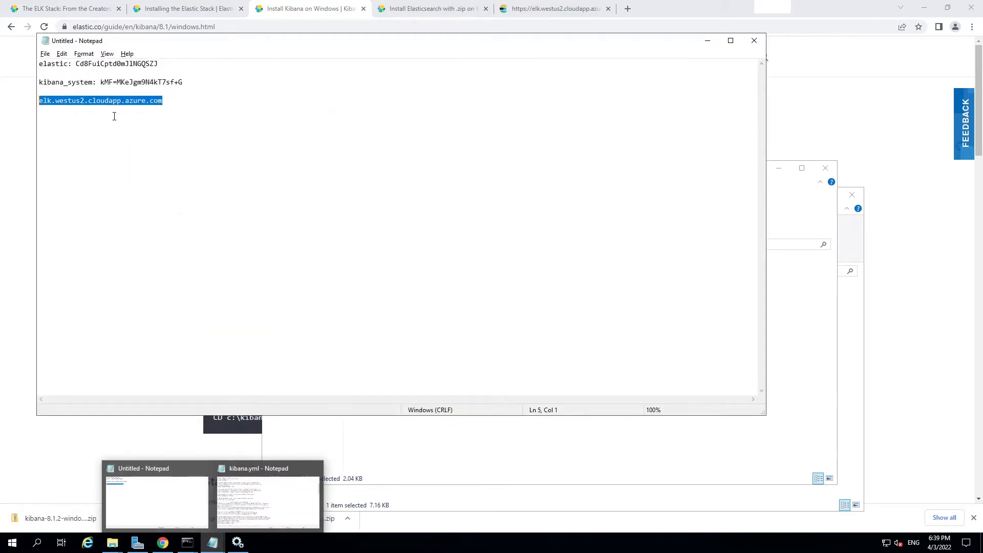
left_click_drag(101, 82, 182, 82)
key("ctrl+c")
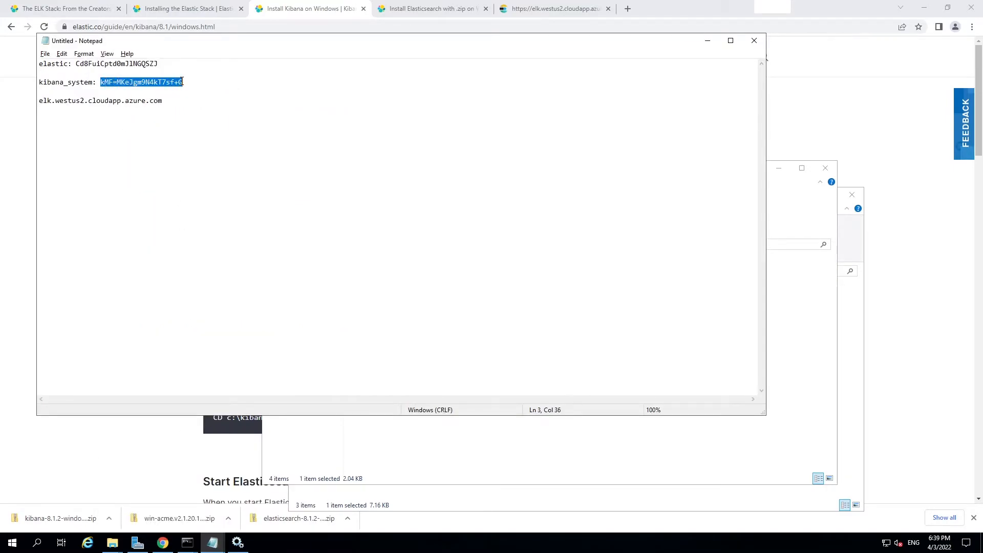
key("alt+Tab")
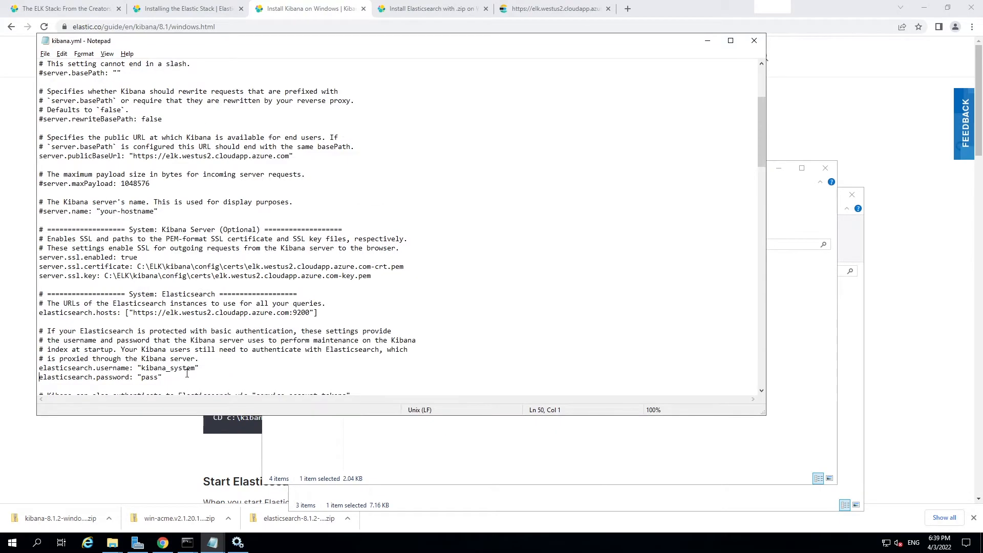
left_click_drag(141, 377, 161, 379)
key("ctrl+v")
Uncomment elasticsearch.ssl.verificationMode in kibana.yml and set it to none
scroll(253, 262, "down", 4)
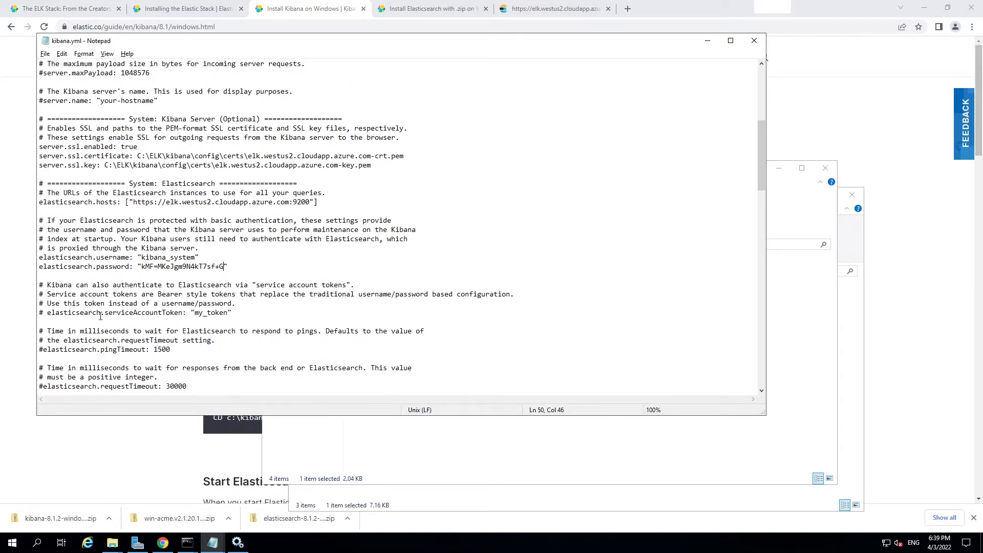
scroll(100, 314, "down", 2)
scroll(100, 314, "down", 2)
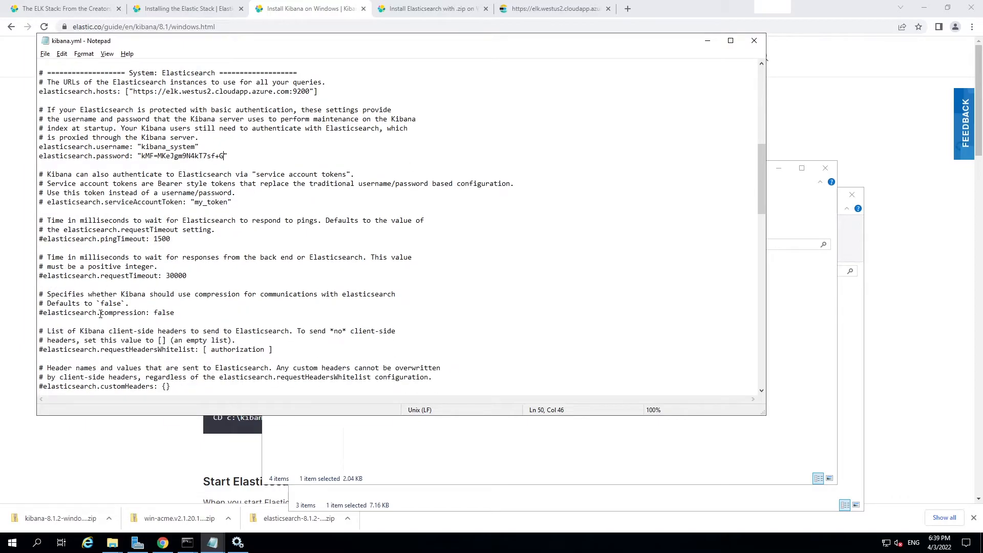
scroll(100, 314, "down", 2)
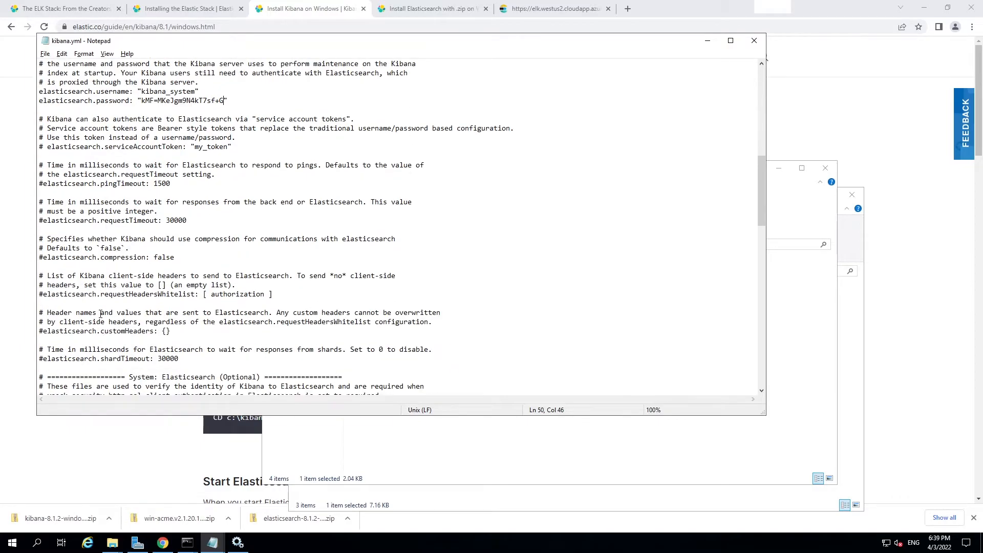
scroll(101, 314, "down", 2)
scroll(100, 314, "down", 2)
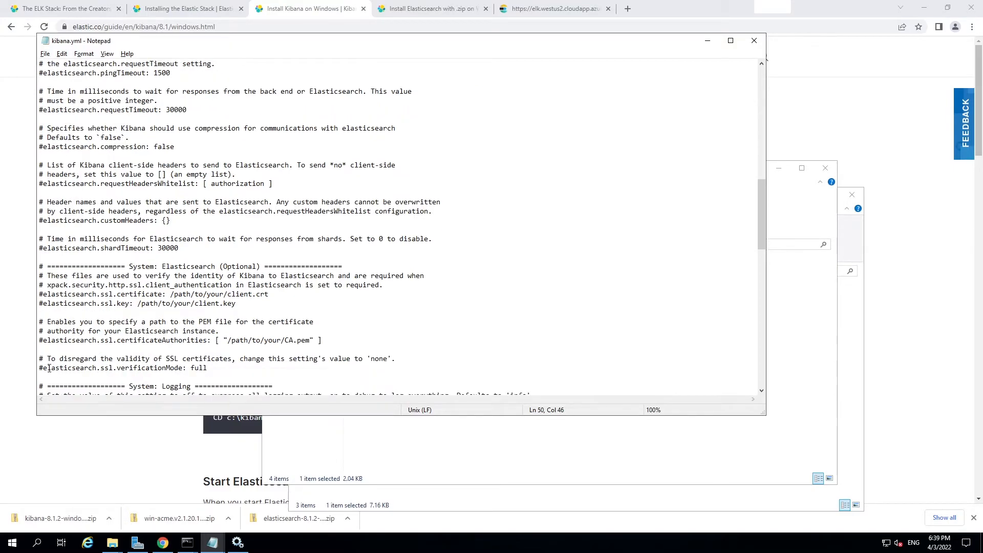
left_click(44, 367)
key("BackSpace")
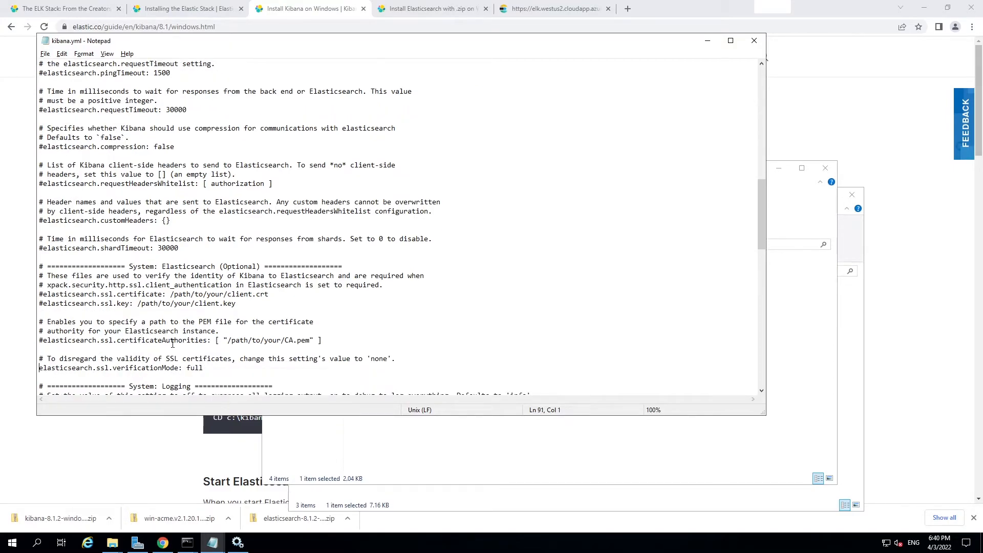
left_click(211, 368)
key("BackSpace")
key("BackSpace")
key("BackSpace")
key("BackSpace")
type("none")
Switch to Chrome, search the web for "download nssm" and download the nssm 2.24 release from nssm.cc
left_click(682, 5)
key("ctrl+t")
type("dow")
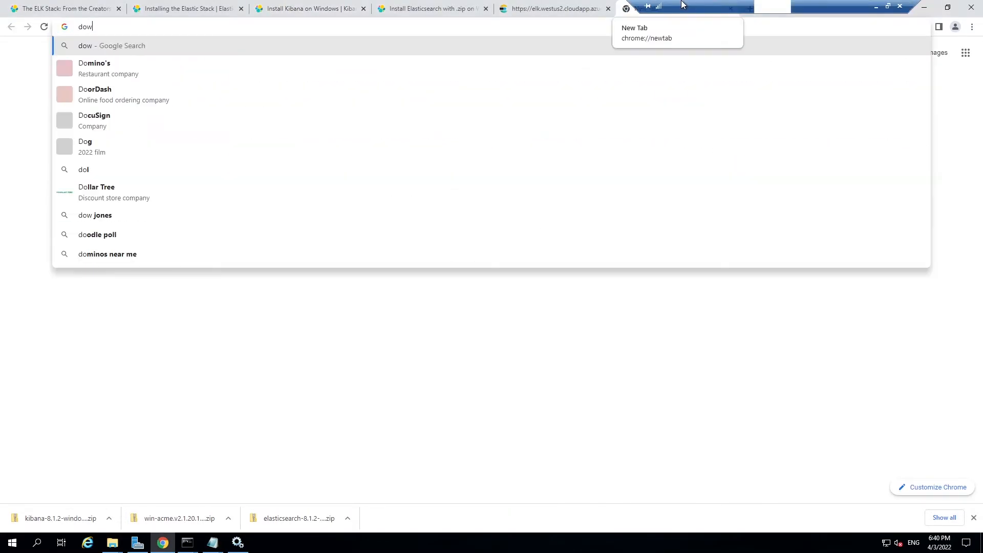
type("nload nssm")
key("Return")
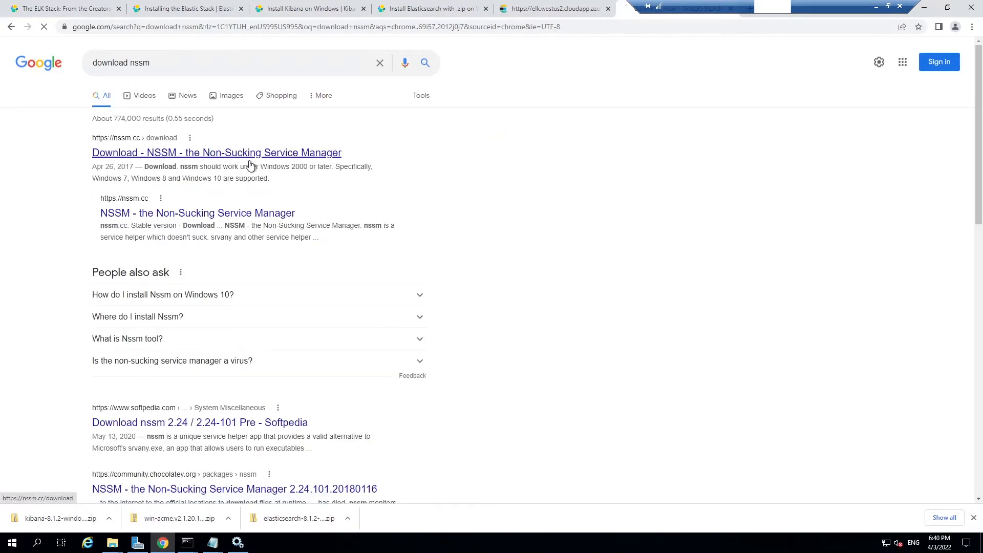
left_click(260, 166)
left_click(514, 267)
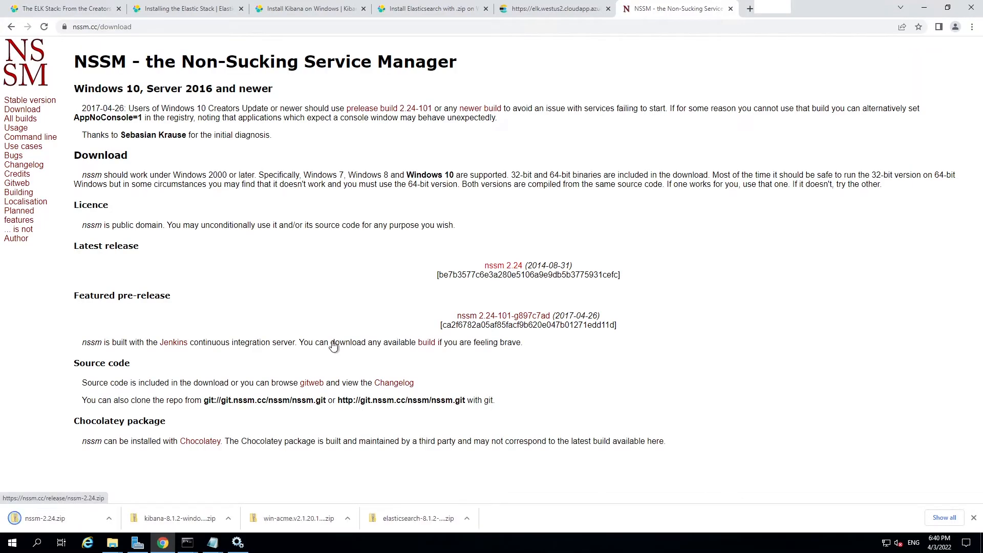
Transfer the downloaded nssm-2.24.zip from the Downloads folder into C:\ELK
left_click(109, 518)
left_click(128, 487)
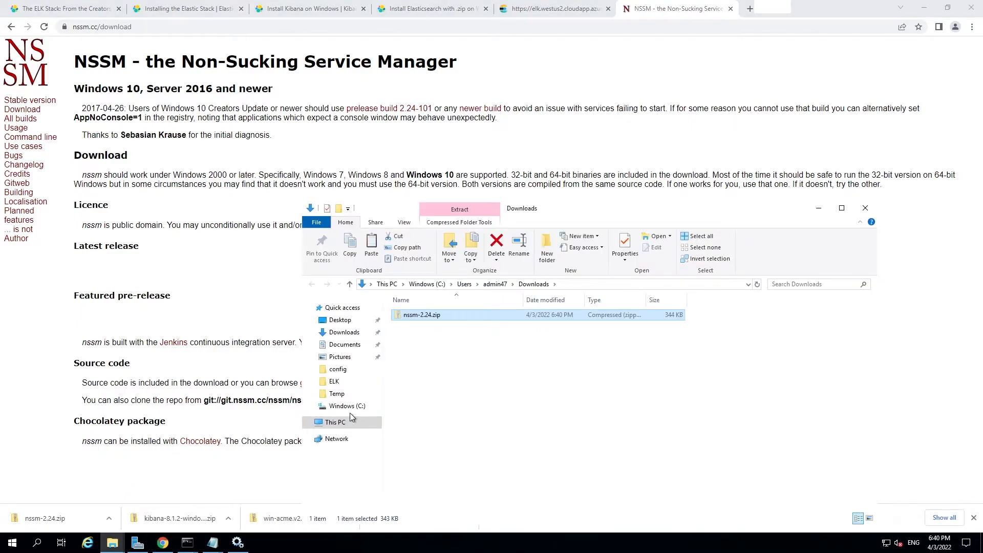
left_click(335, 422)
double_click(449, 425)
double_click(411, 316)
key("ctrl+v")
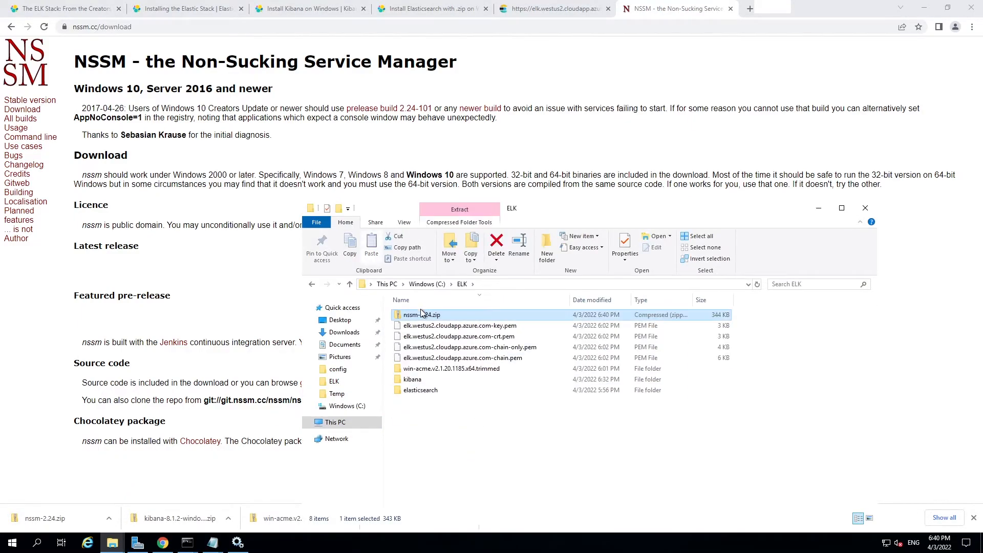
Extract nssm-2.24.zip into an nssm-2.24 folder within C:\ELK
right_click(419, 314)
left_click(443, 348)
left_click(585, 373)
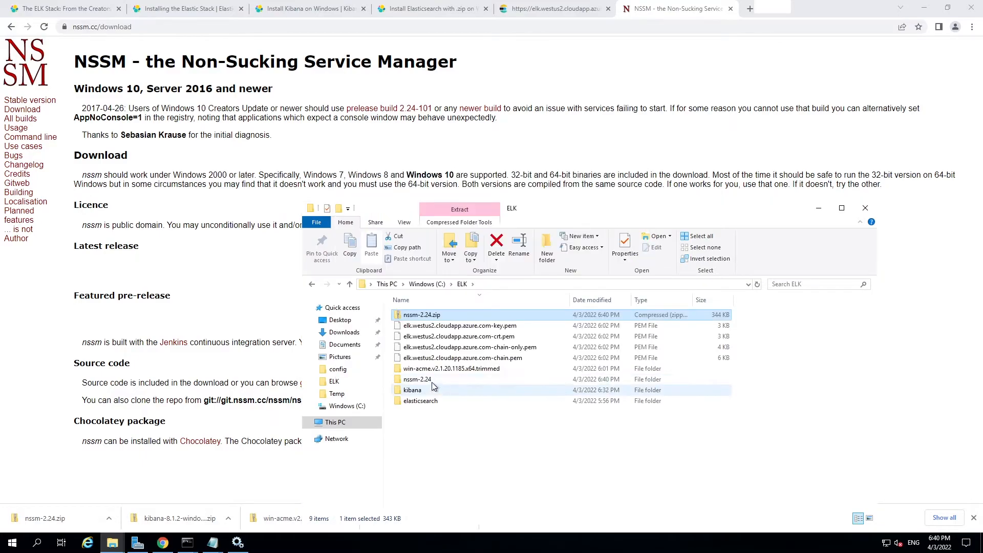
Open a command prompt in C:\ELK\nssm-2.24\nssm-2.24\win64
double_click(428, 380)
double_click(426, 313)
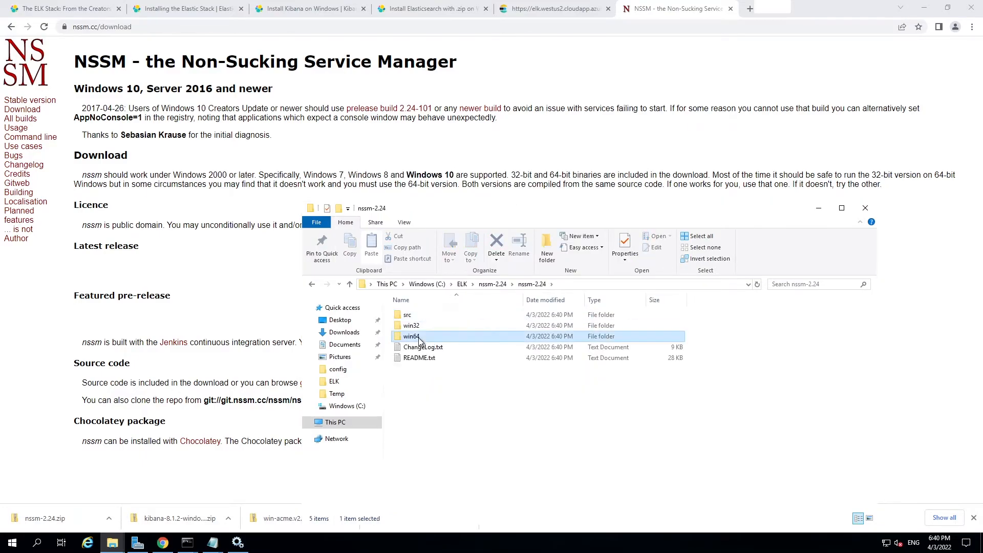
double_click(421, 336)
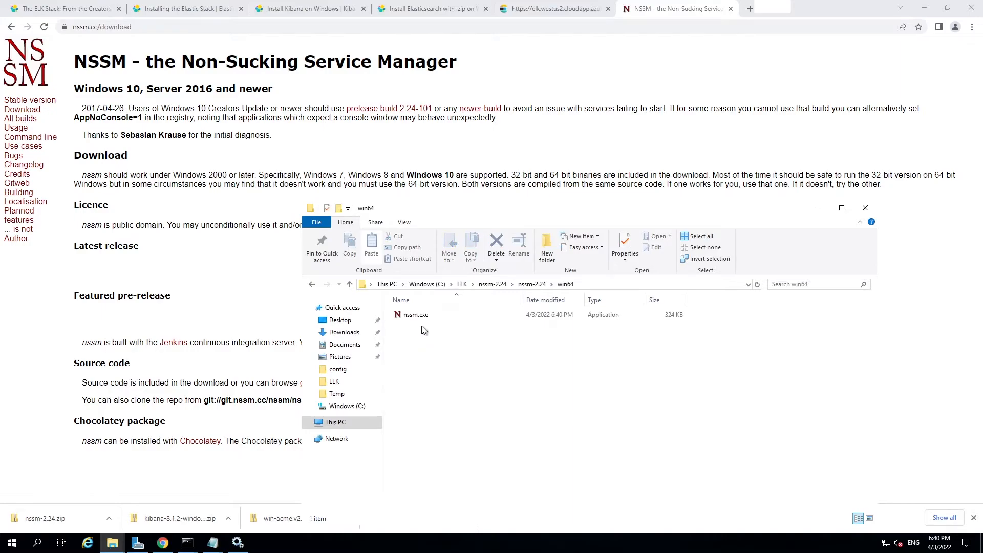
left_click(608, 284)
type("cmd")
key("Return")
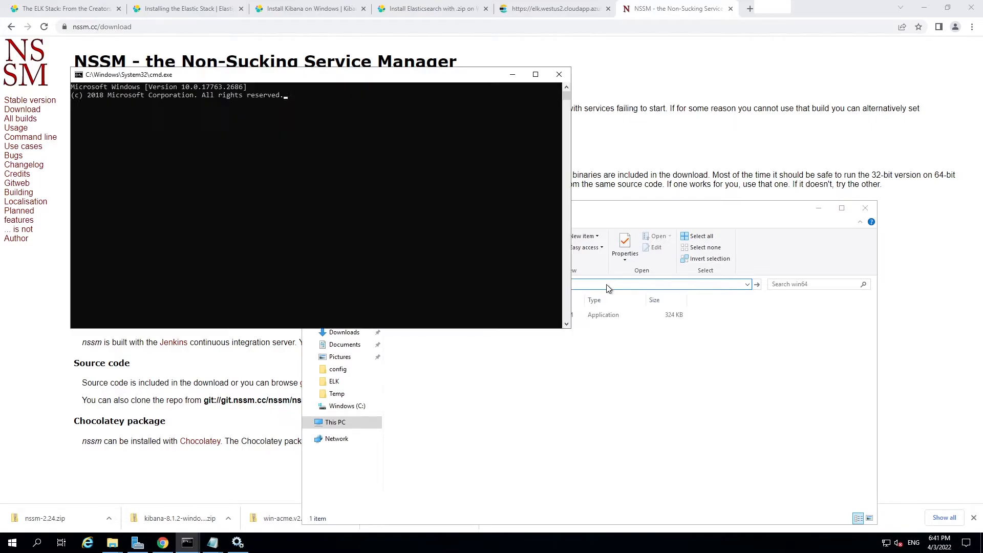
Install Kibana as a Windows service with nssm.exe install kibana "C:\ELK\kibana\bin\kibana.bat", using the batch file's copied path
type("nssm")
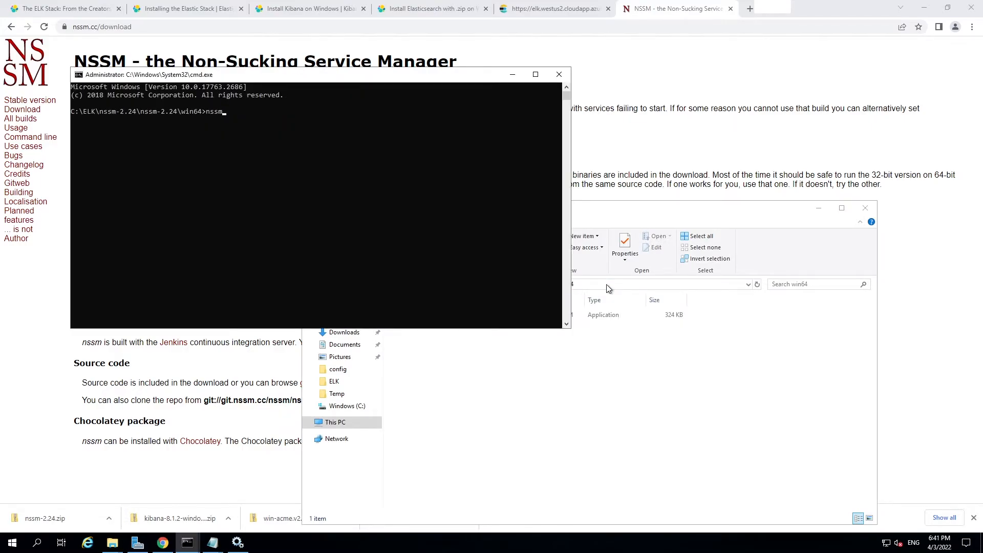
type(".exe install kibana")
left_click(607, 369)
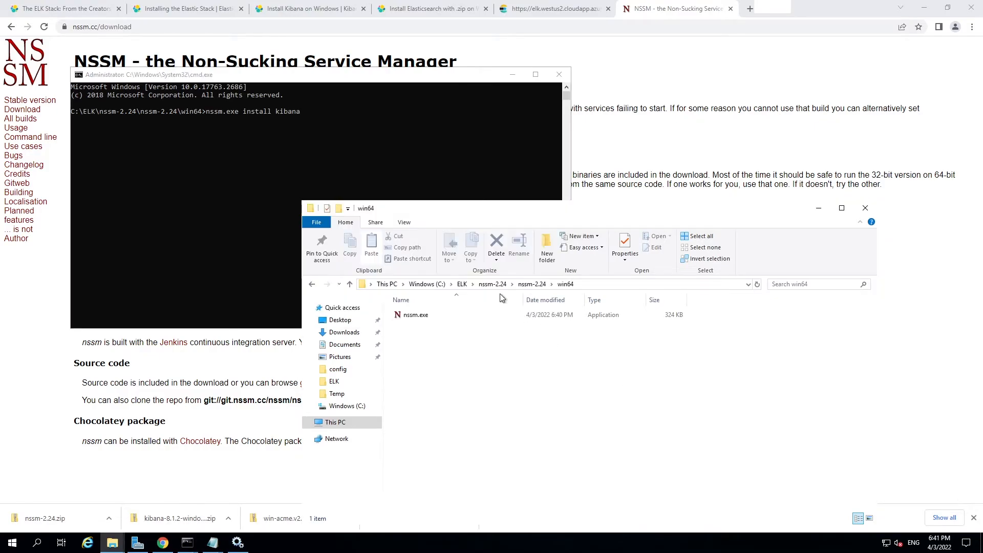
left_click(462, 284)
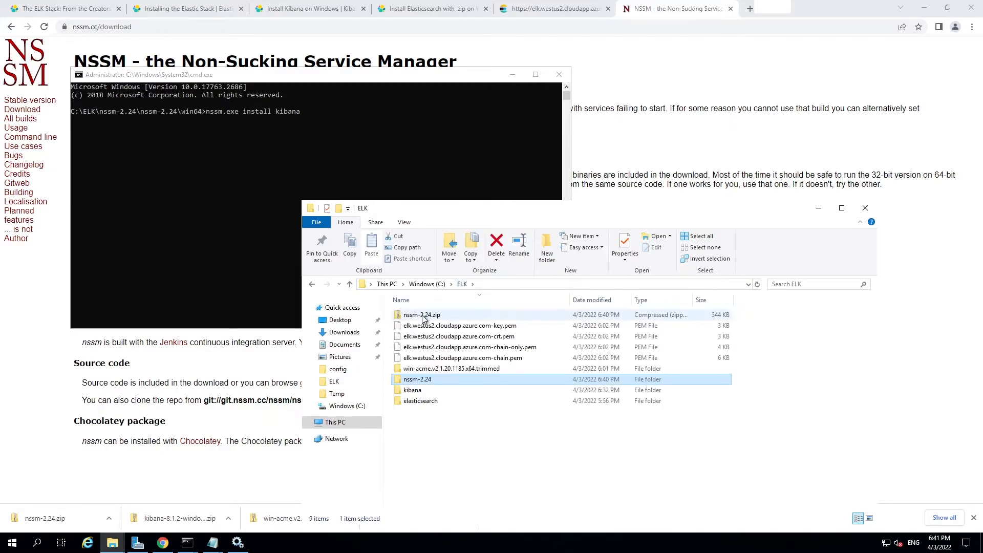
double_click(412, 391)
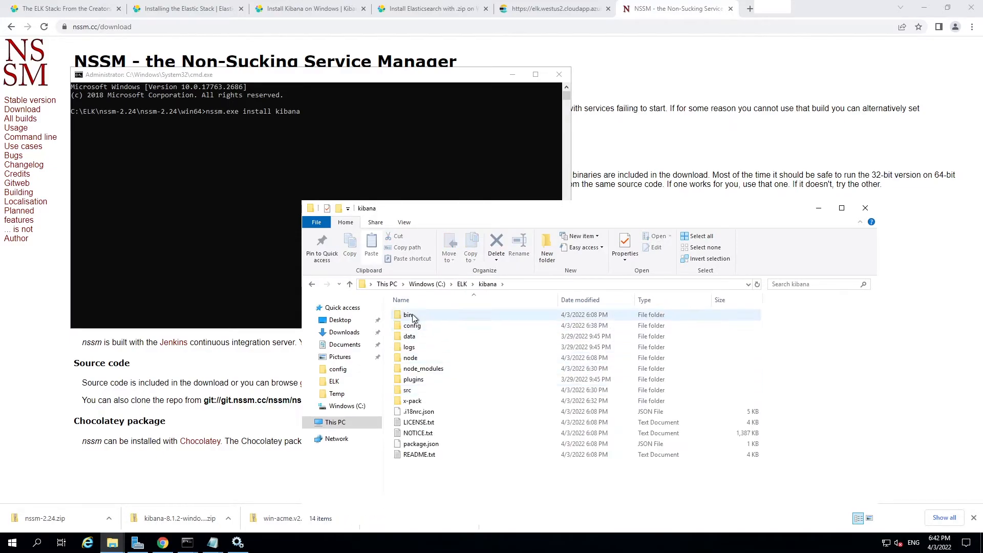
double_click(413, 315)
left_click(411, 314)
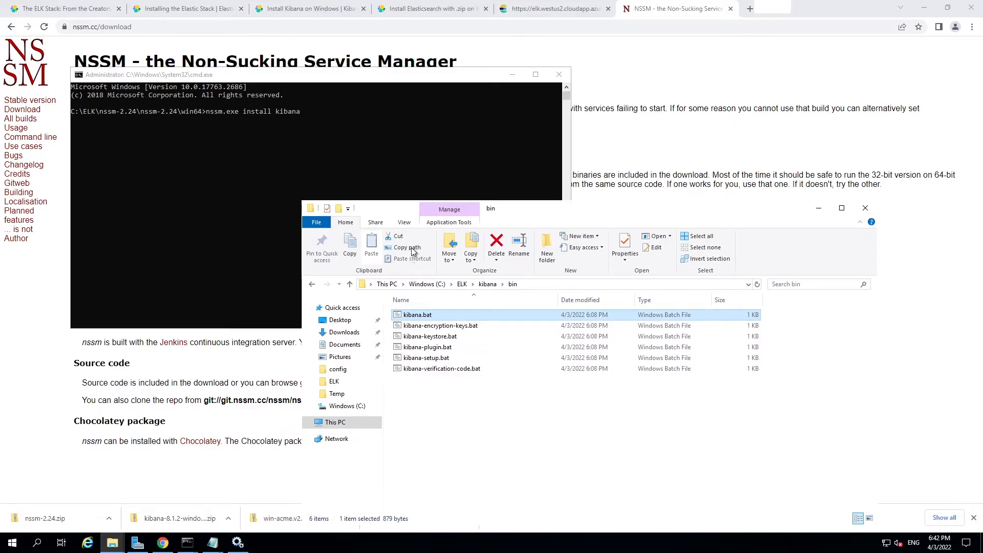
left_click(352, 123)
right_click(345, 164)
key("Return")
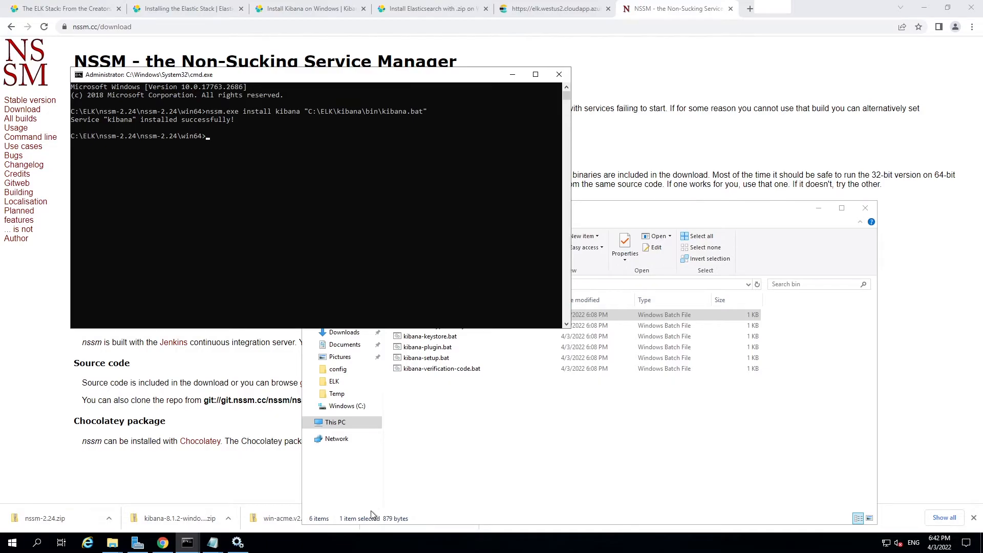
Switch to Services, refresh the service list, find the kibana service and start it
left_click(238, 543)
left_click(432, 150)
left_click(587, 267)
type("ki")
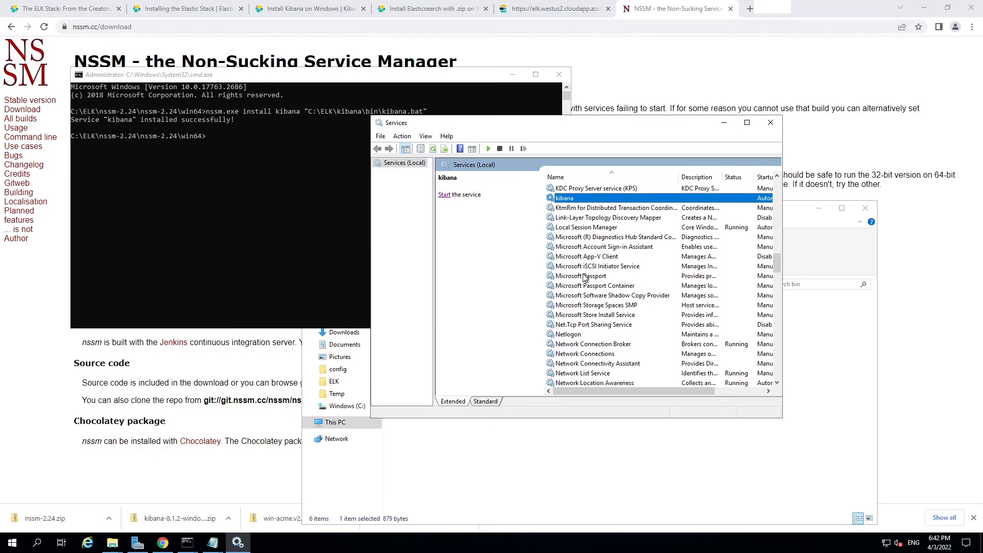
left_click(445, 195)
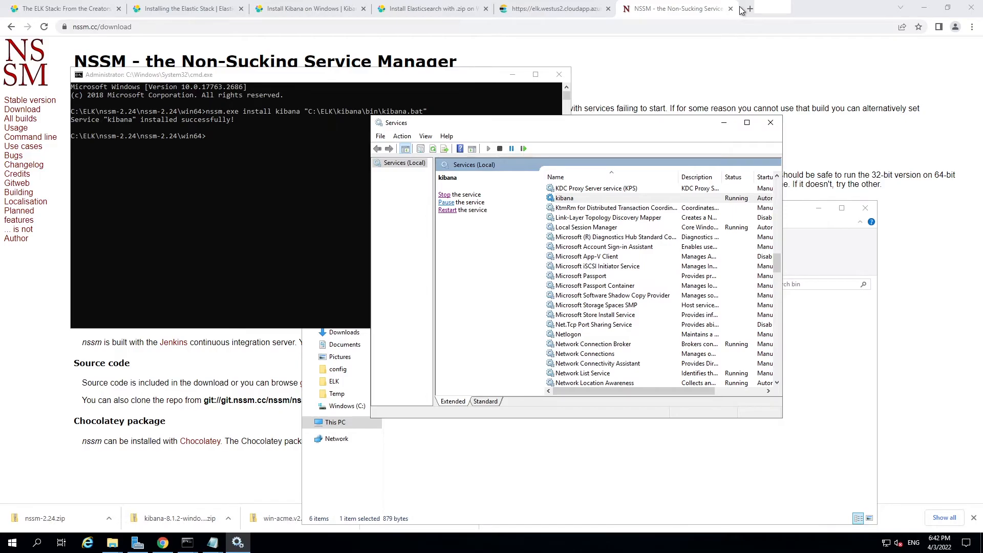
Switch to Chrome, change the Elasticsearch page's port to 5601 to open elk.westus2.cloudapp.azure.com:5601, and reload the page
left_click(574, 14)
double_click(264, 32)
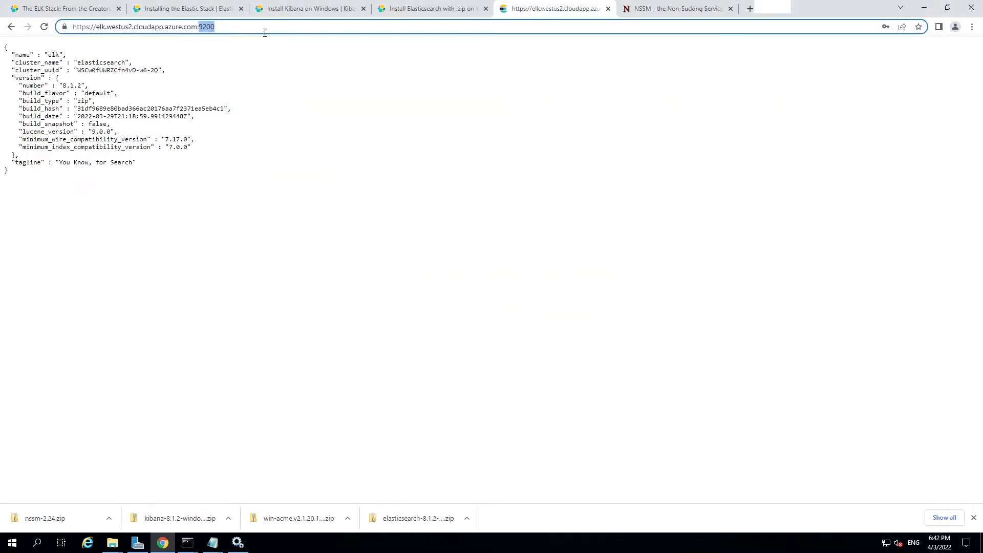
type("5601")
key("Return")
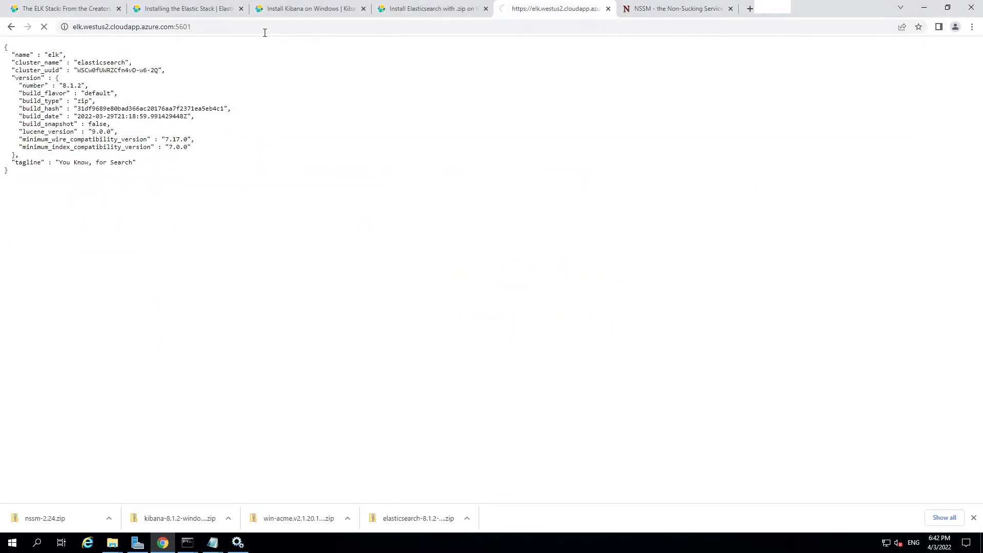
key("F5")
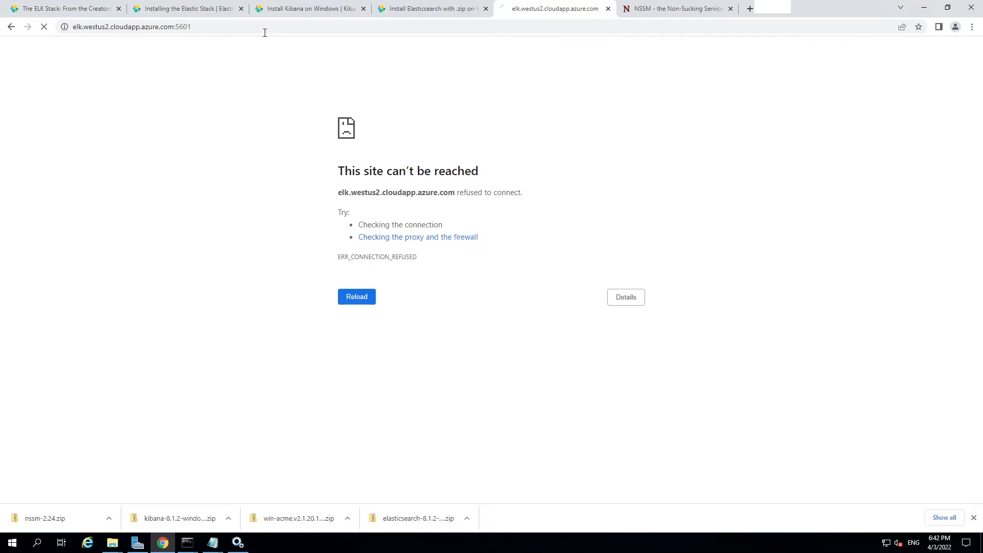
Retry the Kibana page and look up the node process in Task Manager's process details
left_click(355, 306)
left_click(355, 306)
left_click(355, 305)
right_click(293, 538)
left_click(330, 485)
left_click(216, 114)
left_click(184, 114)
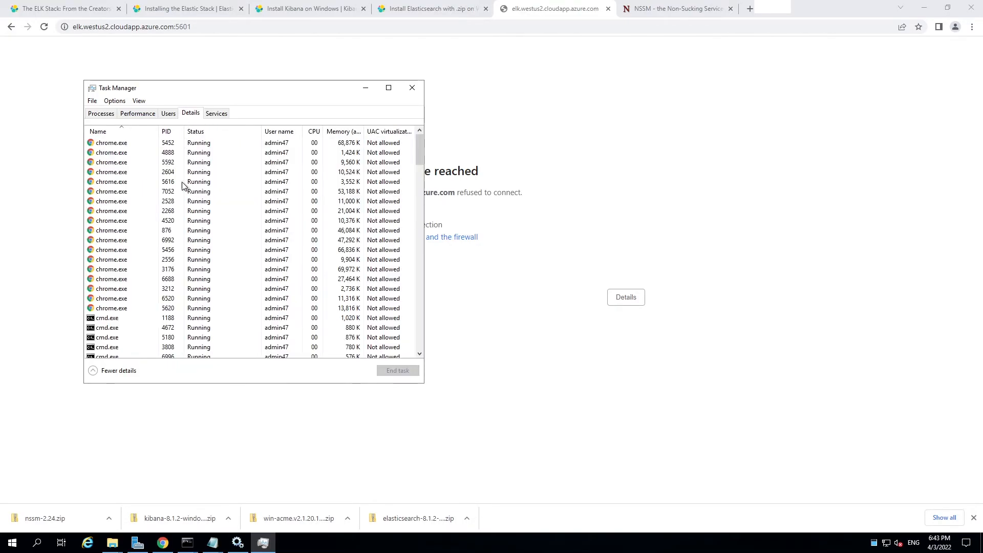
left_click(111, 274)
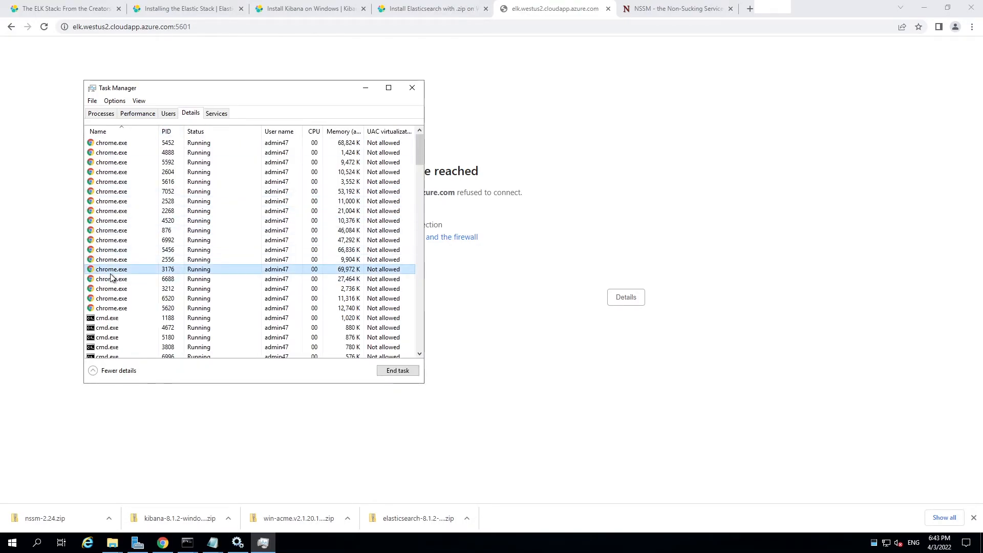
type("node")
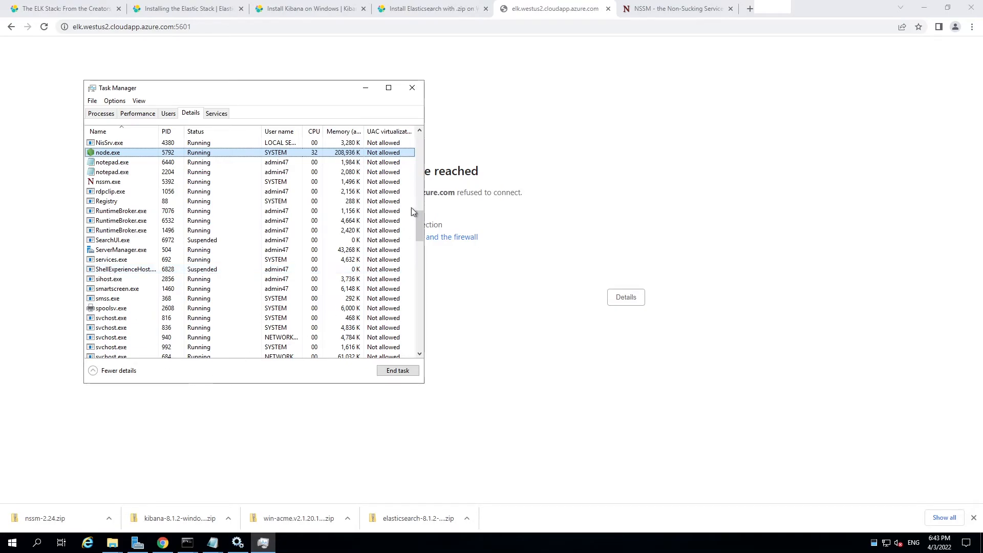
left_click(412, 88)
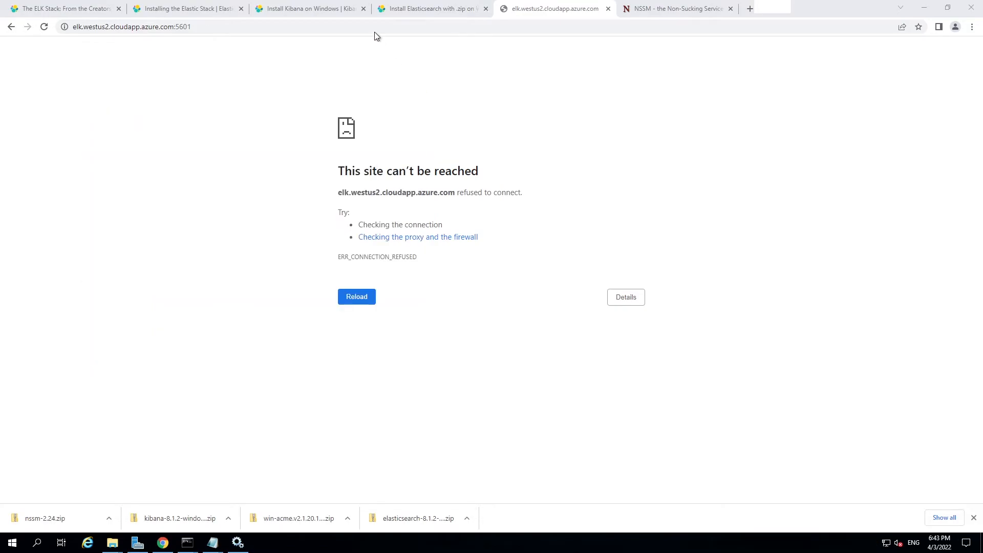
Load elk.westus2.cloudapp.azure.com:5601 again and view the certificate of its secure connection
left_click(395, 23)
key("Return")
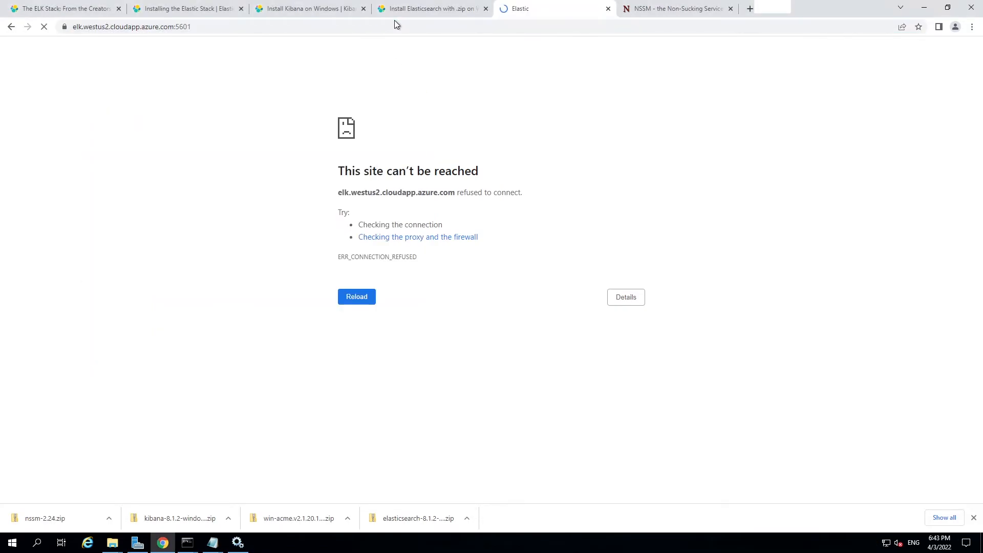
left_click(64, 27)
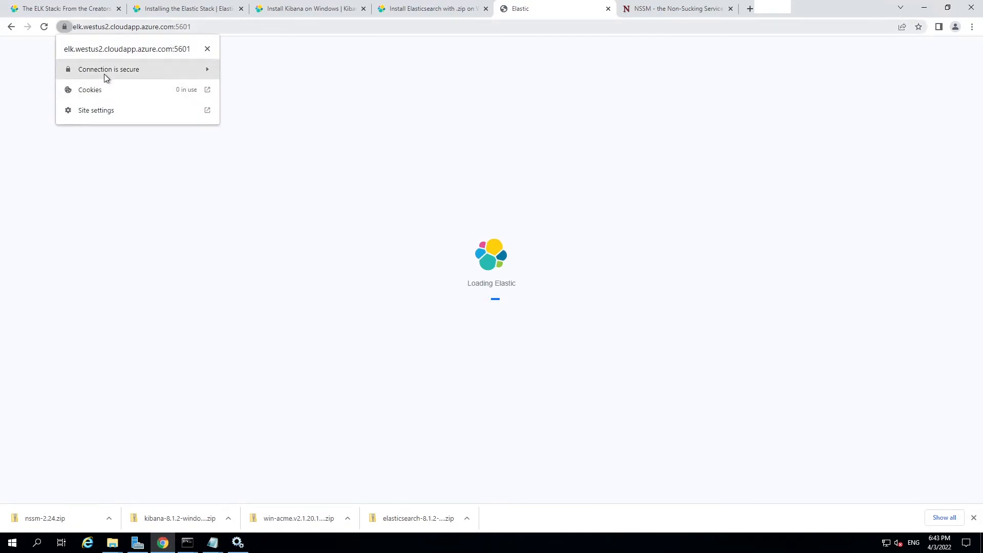
left_click(105, 74)
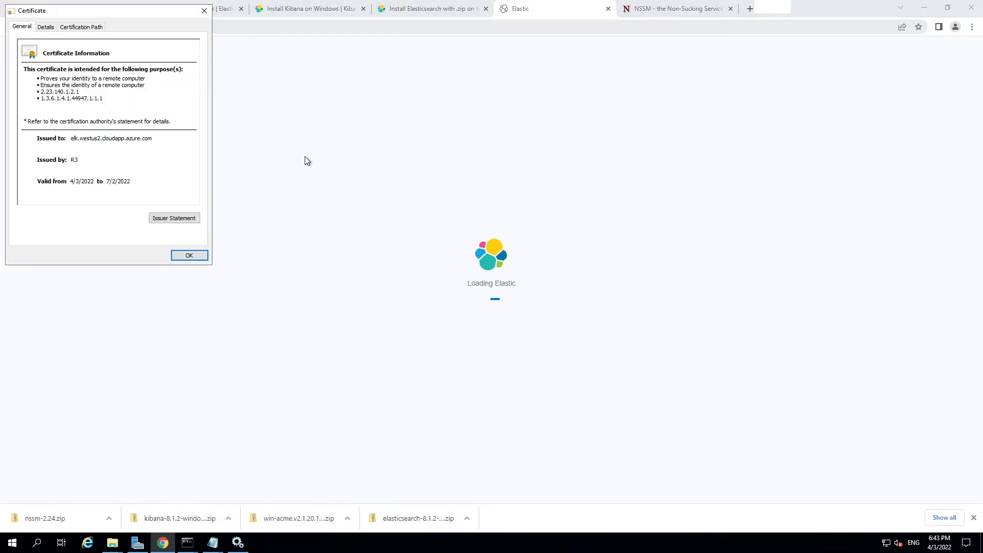
left_click(204, 11)
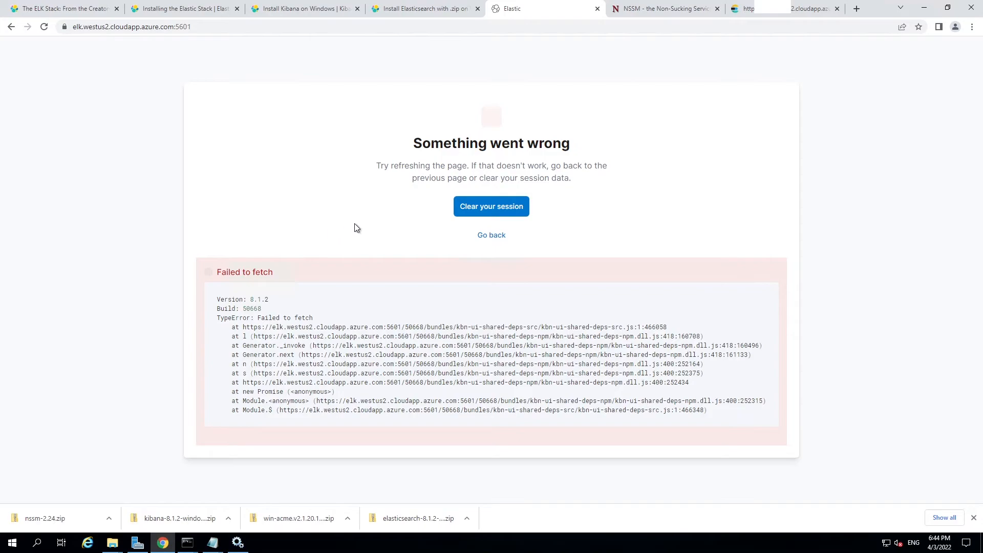
Refresh the Kibana page and log in as elastic, pasting the account password copied from the Notepad notes
key("F5")
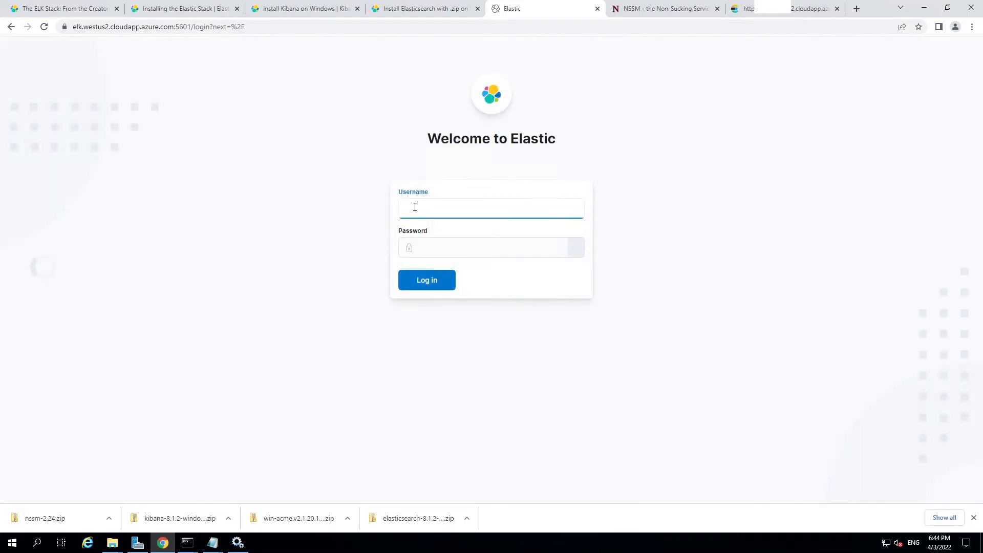
type("elastic")
key("Tab")
mouse_move(213, 542)
left_click(158, 520)
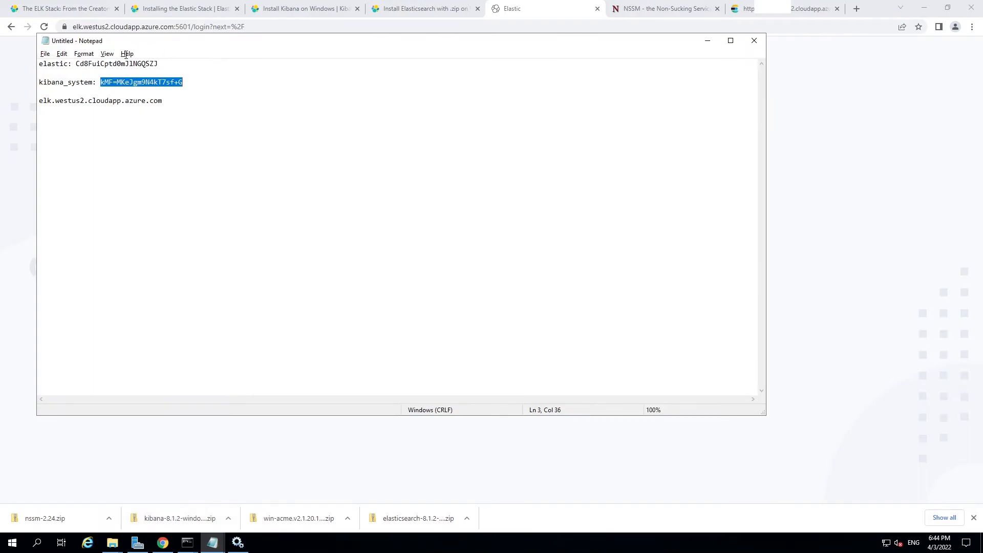
left_click_drag(77, 64, 162, 60)
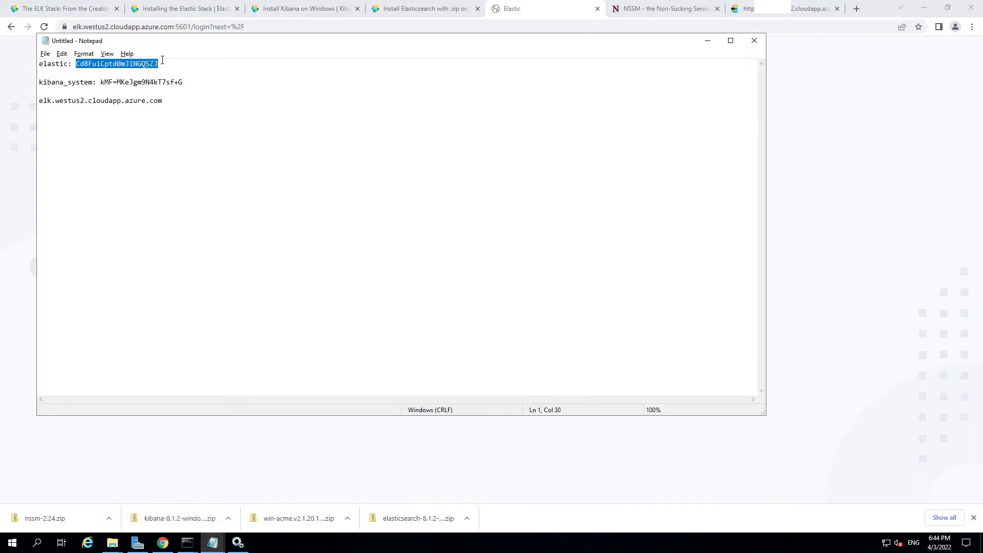
left_click(708, 41)
key("ctrl+v")
left_click(400, 286)
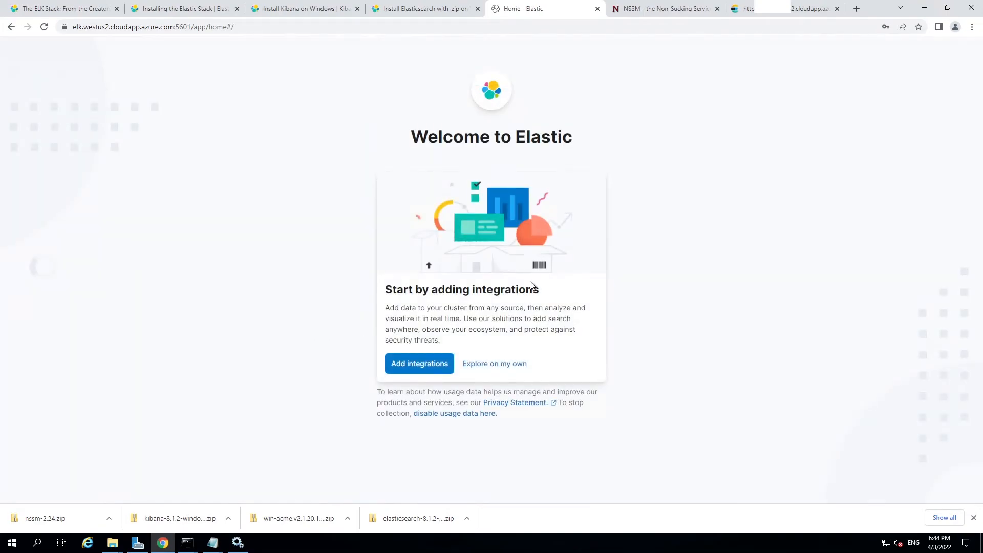
Open the Logstash install instructions from the Elastic Stack installation guide in a new tab and go to the Logstash download page
left_click(275, 16)
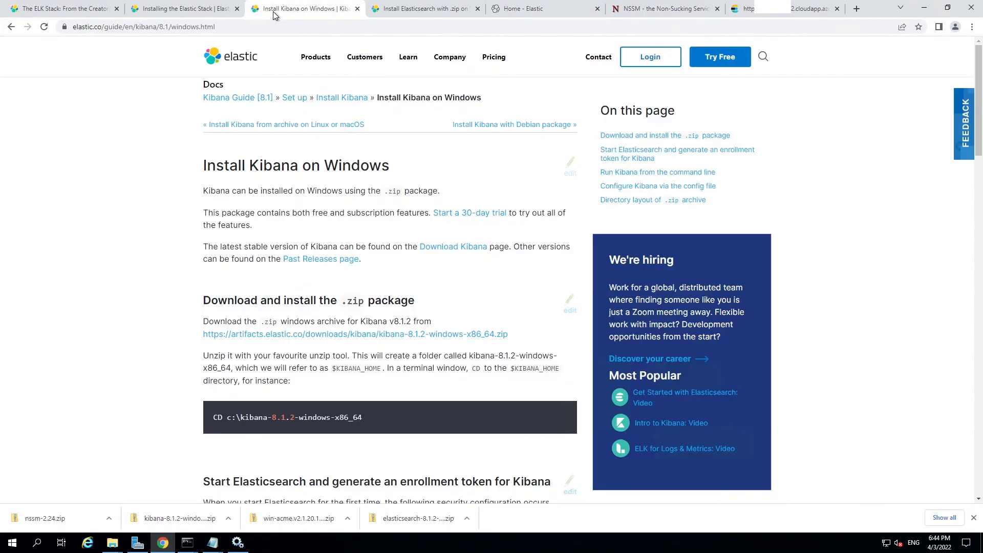
left_click(200, 9)
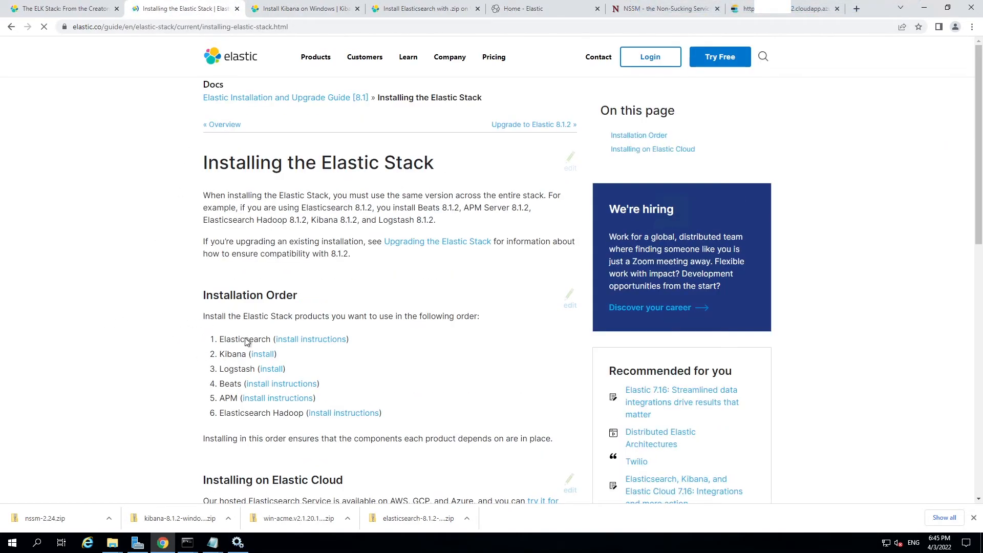
right_click(267, 373)
left_click(282, 379)
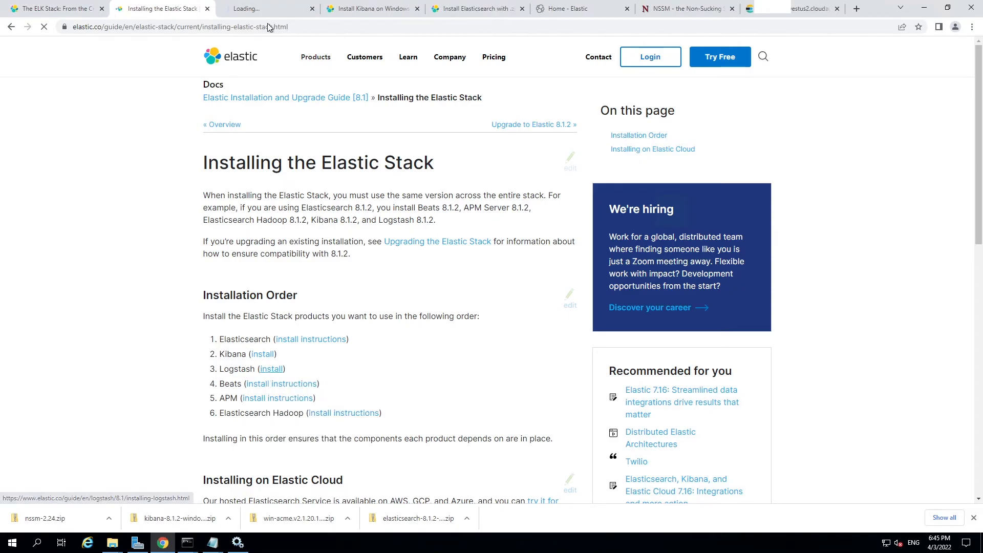
left_click(260, 8)
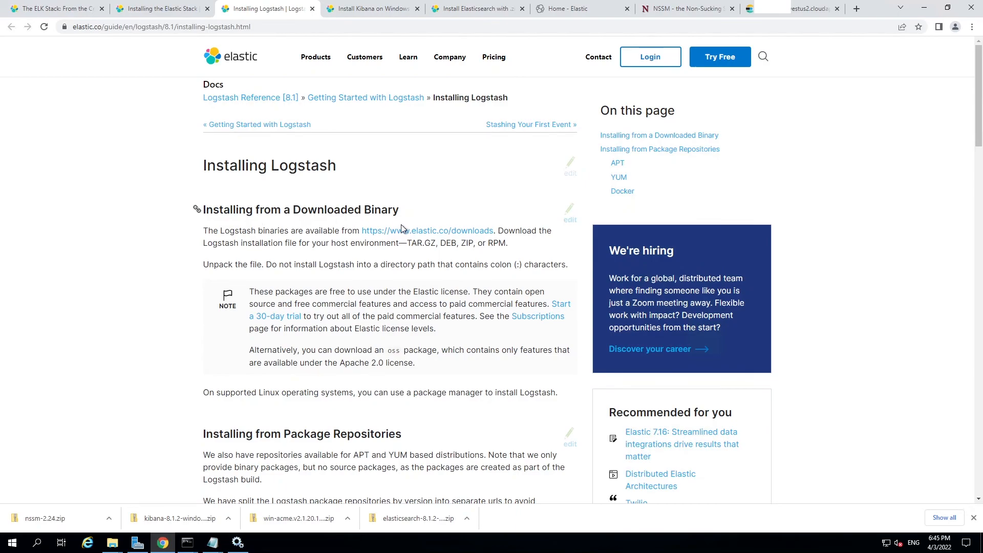
double_click(467, 244)
left_click(459, 232)
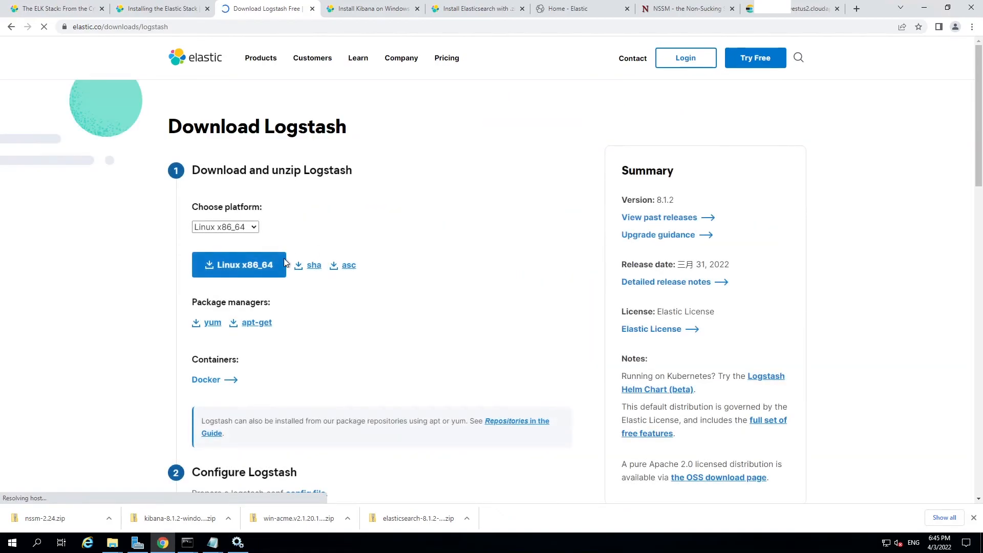
Choose Windows as the platform and download Logstash 8.1.2
left_click(223, 235)
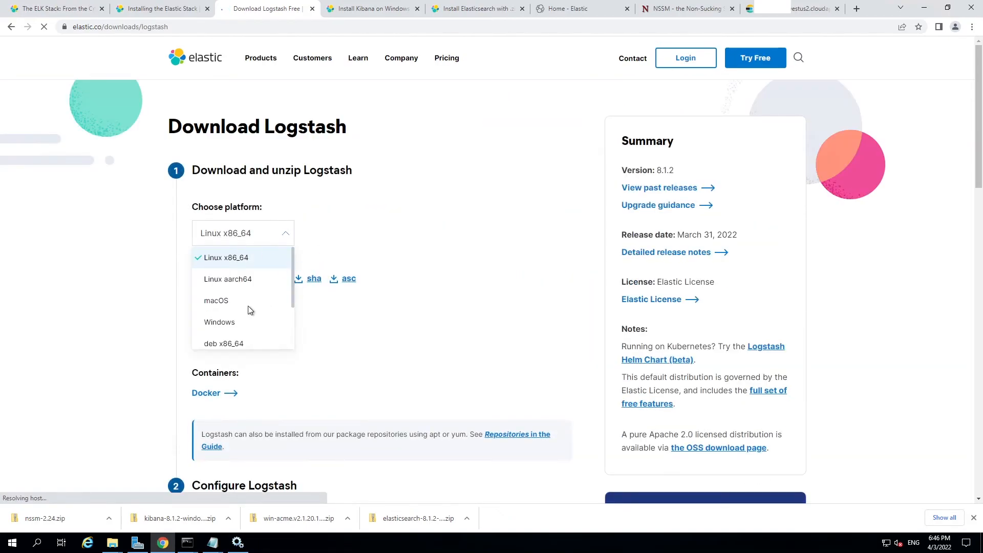
scroll(244, 307, "down", 2)
left_click(220, 252)
left_click(233, 280)
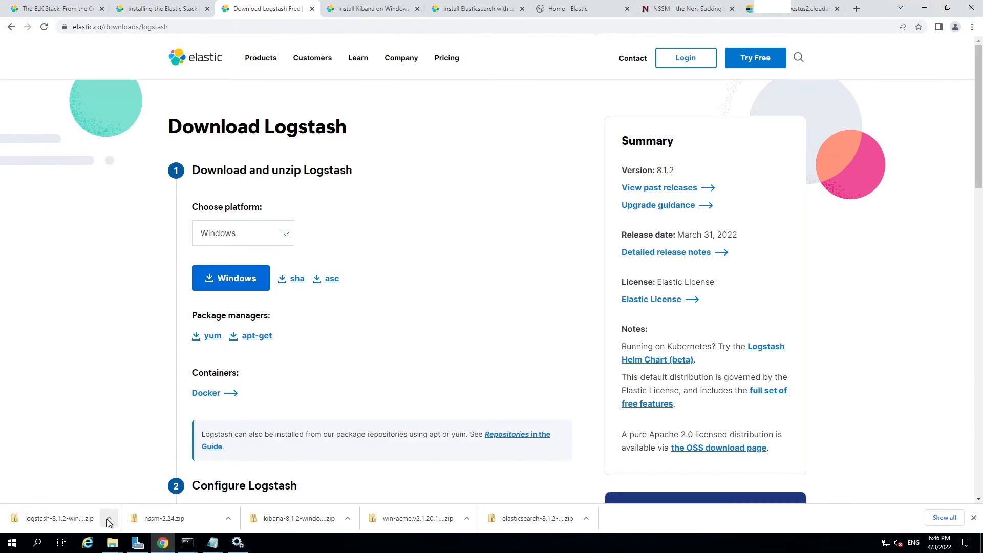
Open a new File Explorer window at C:\ELK and paste logstash-8.1.2-windows-x86_64.zip there
left_click(112, 542)
left_click(617, 495)
left_click(380, 223)
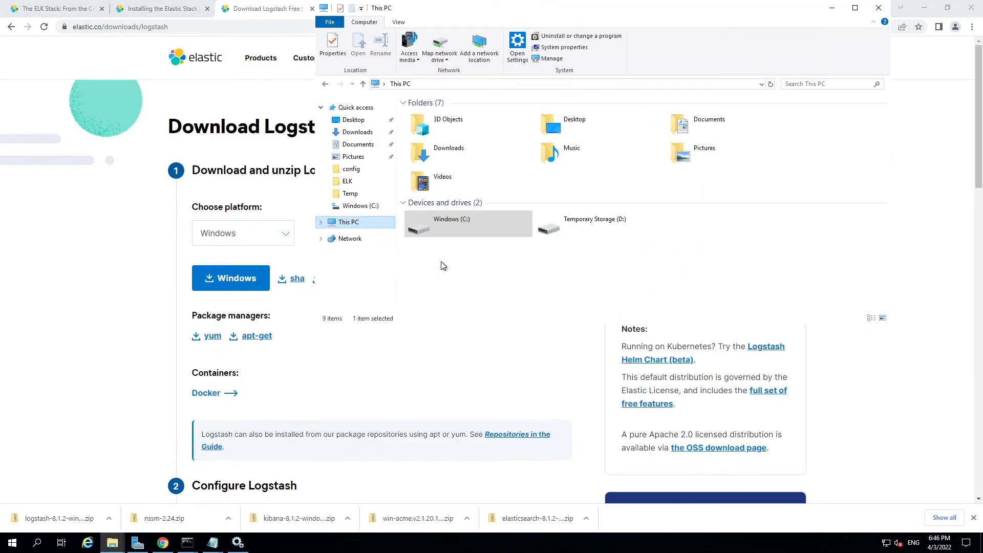
double_click(461, 224)
double_click(438, 113)
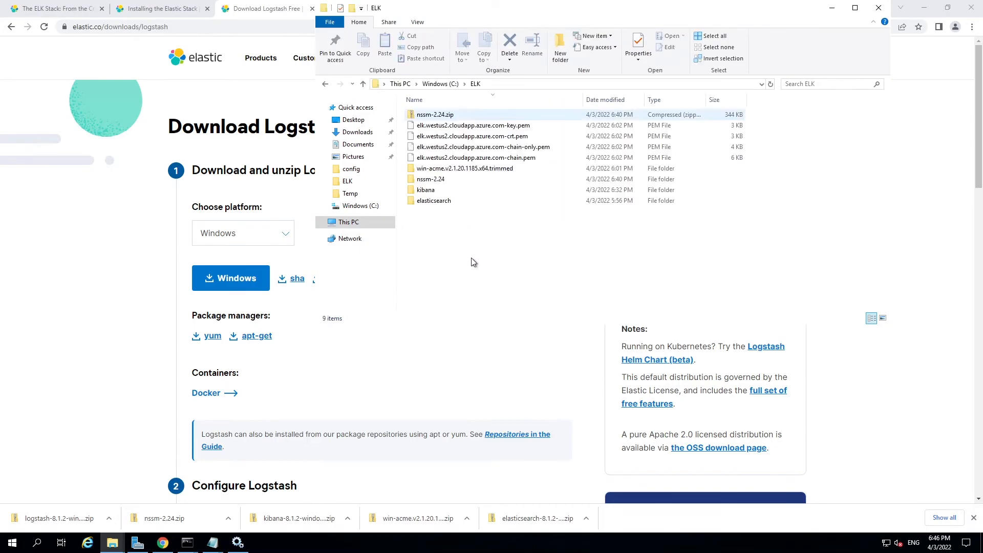
key("ctrl+v")
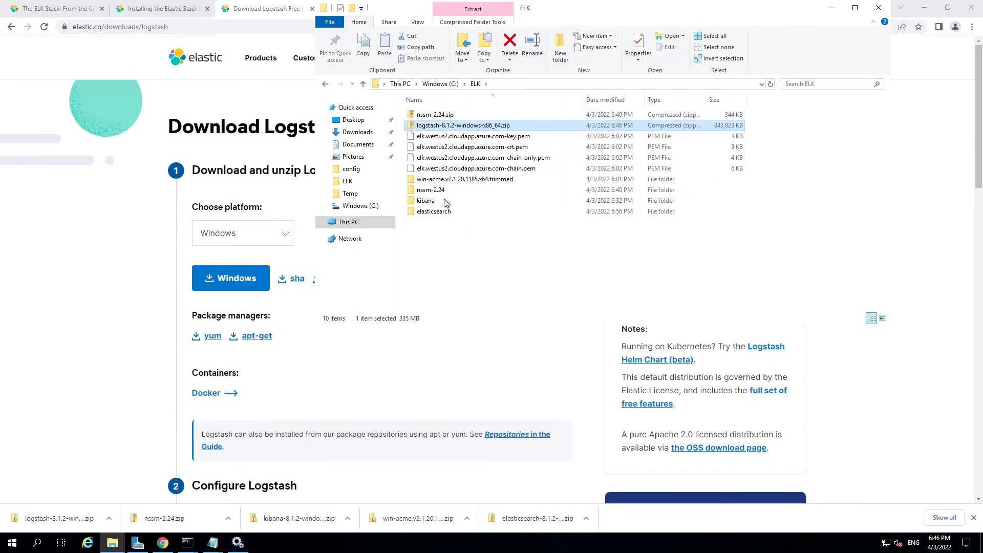
Extract the Logstash archive into C:\ELK, removing the archive-named subfolder from the destination path
right_click(440, 130)
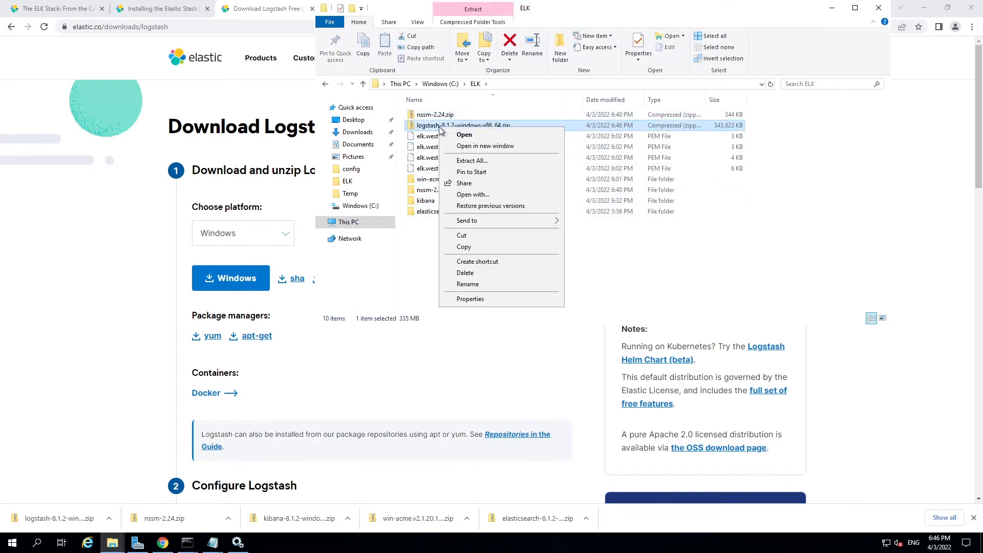
left_click(467, 161)
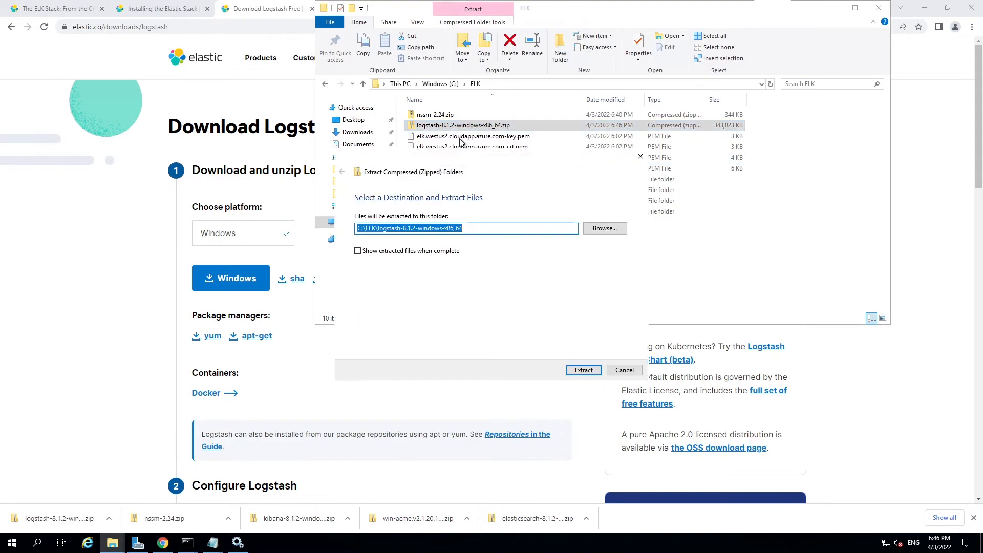
left_click(400, 229)
key("End")
key("ctrl+shift+Left")
key("BackSpace")
left_click(585, 369)
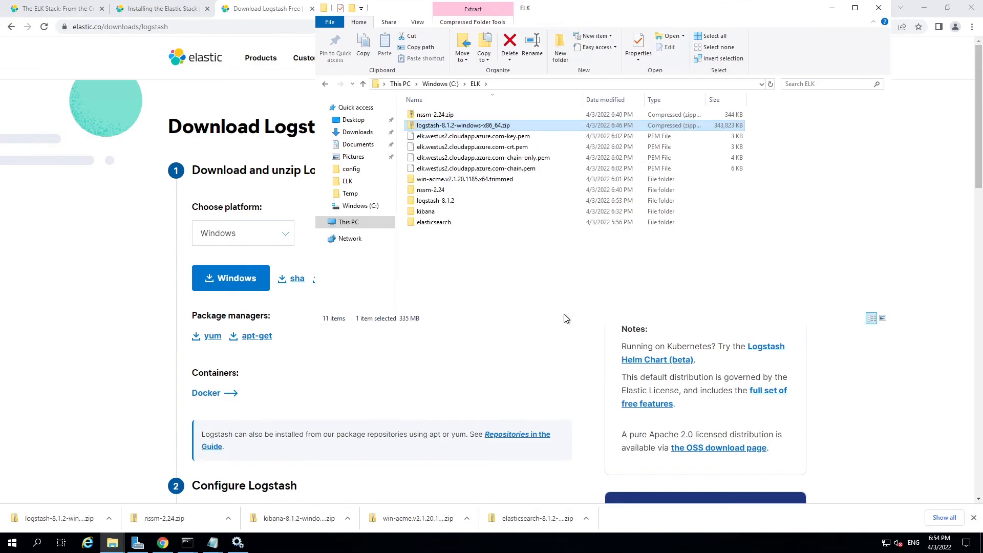
Delete the Logstash and nssm-2.24 zip archives from C:\ELK
key("Delete")
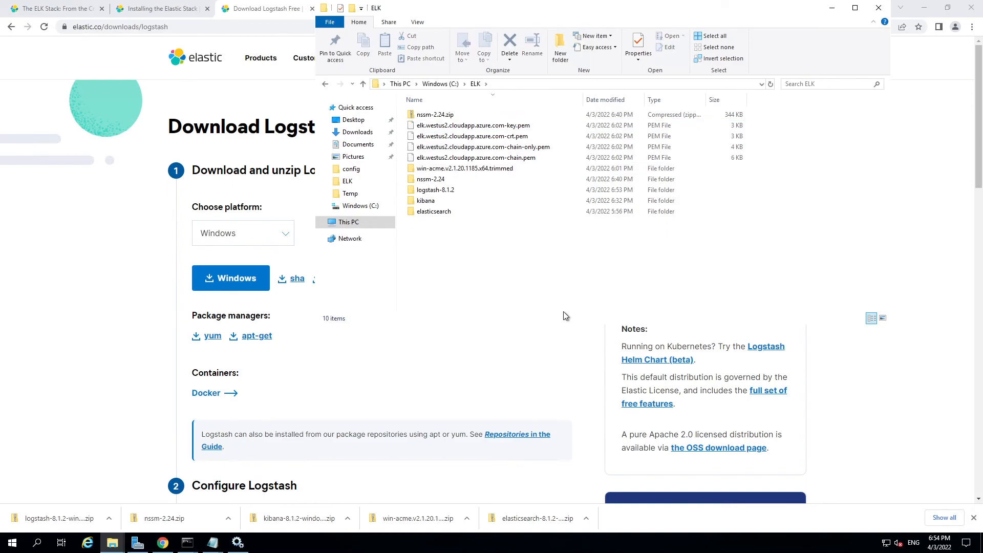
left_click(441, 114)
key("Delete")
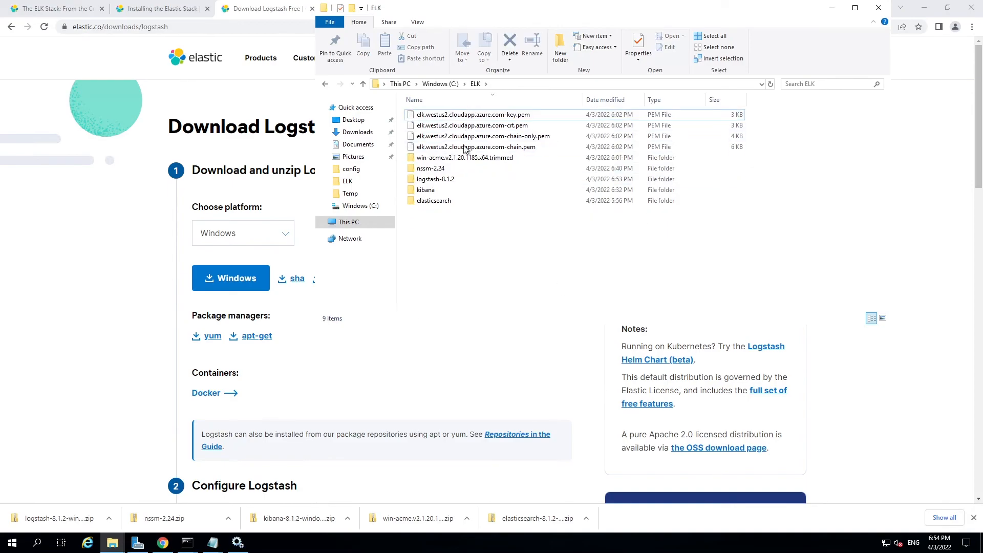
Rename the extracted logstash-8.1.2 folder as logstash
left_click(444, 179)
left_click(446, 179)
left_click_drag(440, 179, 456, 179)
key("BackSpace")
key("Return")
Open the bin folder inside C:\ELK\logstash and locate logstash.bat
double_click(484, 183)
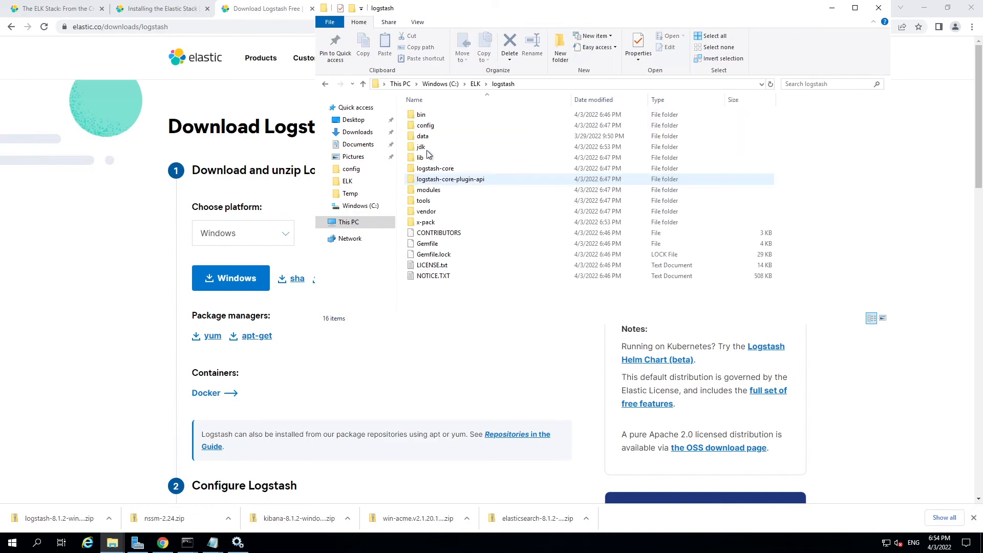
double_click(422, 115)
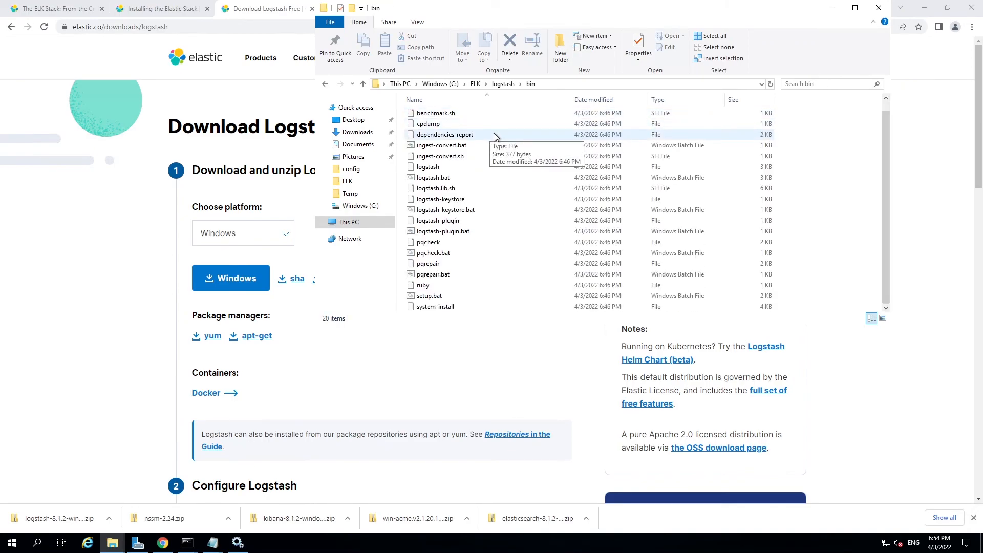
left_click(458, 181)
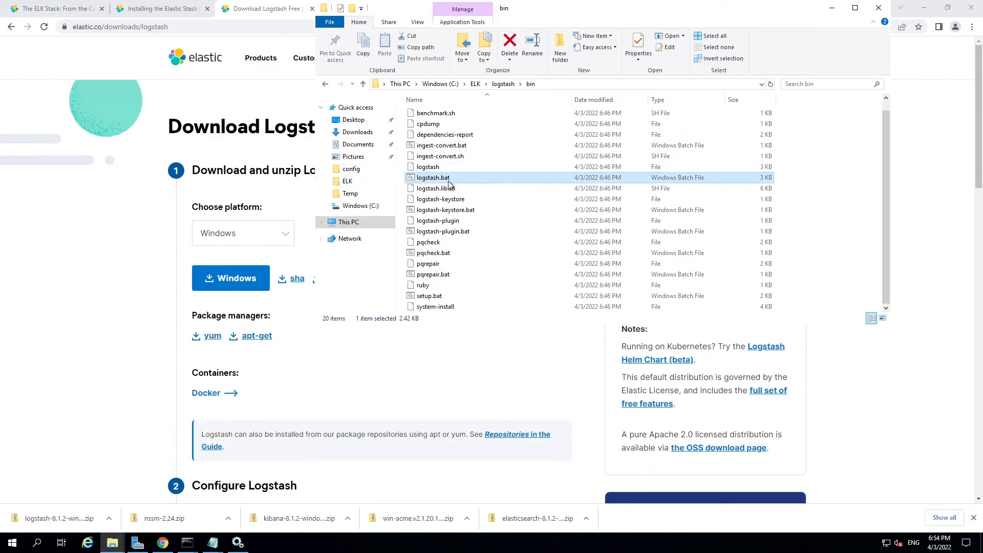
Switch to the Elastic home page in Chrome and skip adding integrations by choosing Explore on my own
left_click(502, 85)
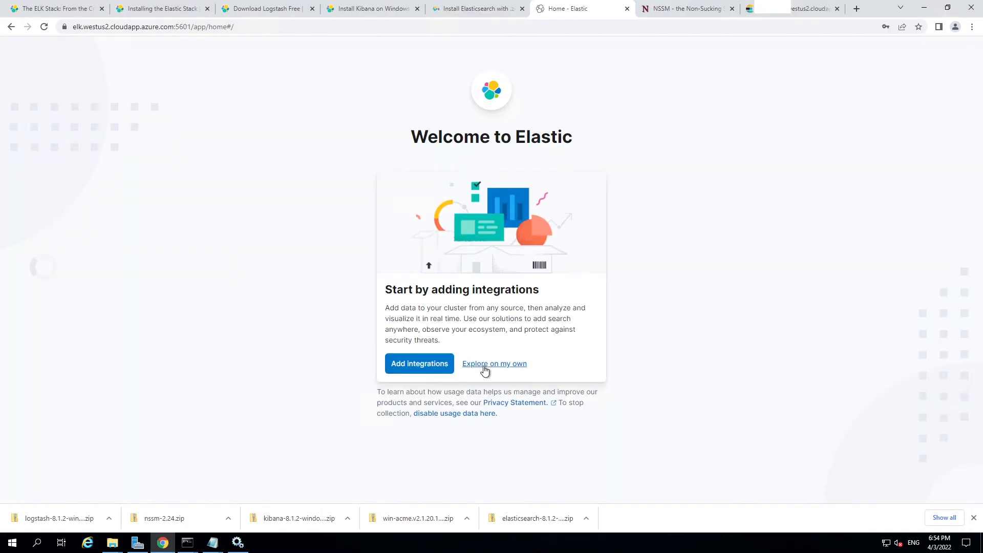
left_click(485, 364)
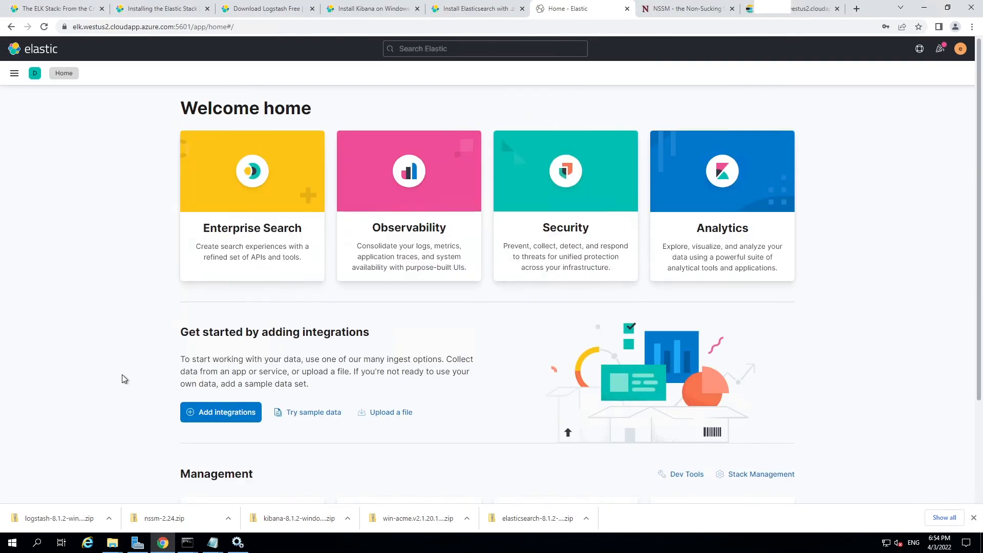